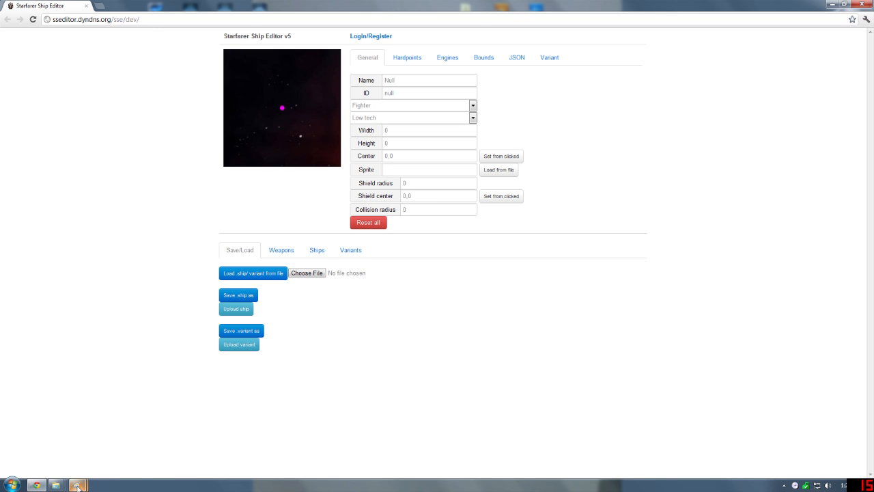
View the redoubt_ca and panther_ca ship sprites in Paint, and close both images to return to the ship editor.
mouse_move(77, 487)
left_click(196, 423)
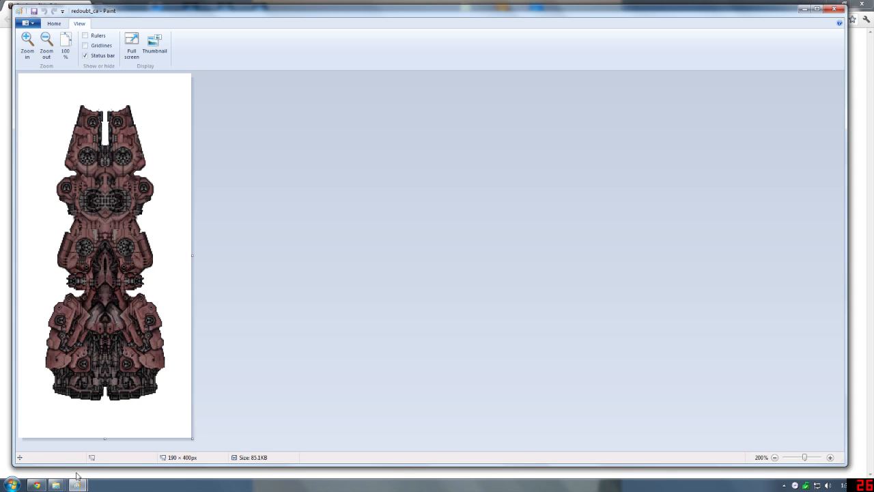
mouse_move(81, 485)
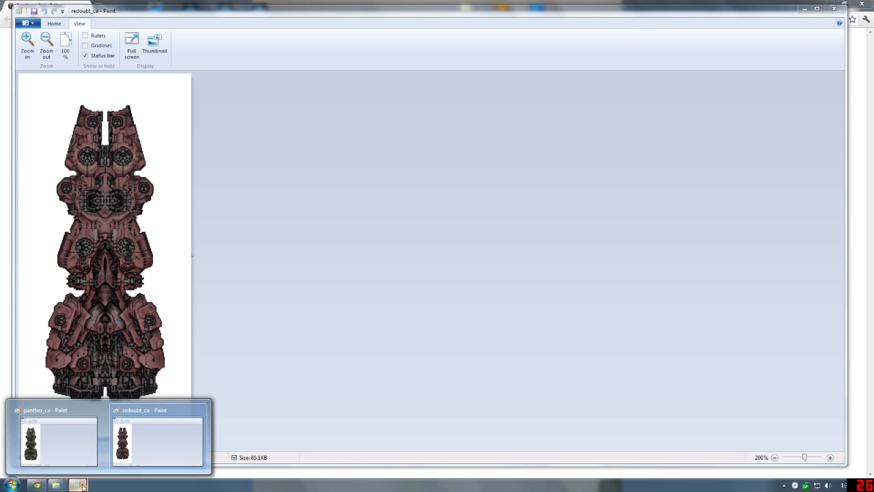
left_click(79, 417)
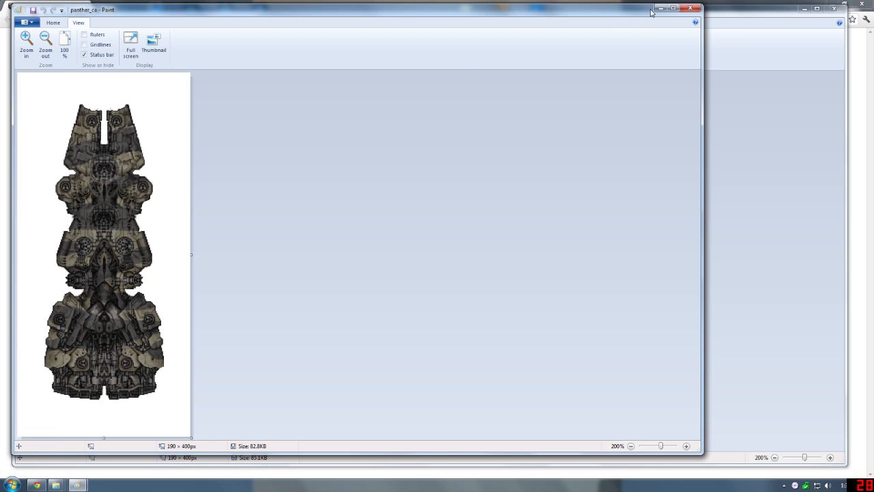
left_click(690, 8)
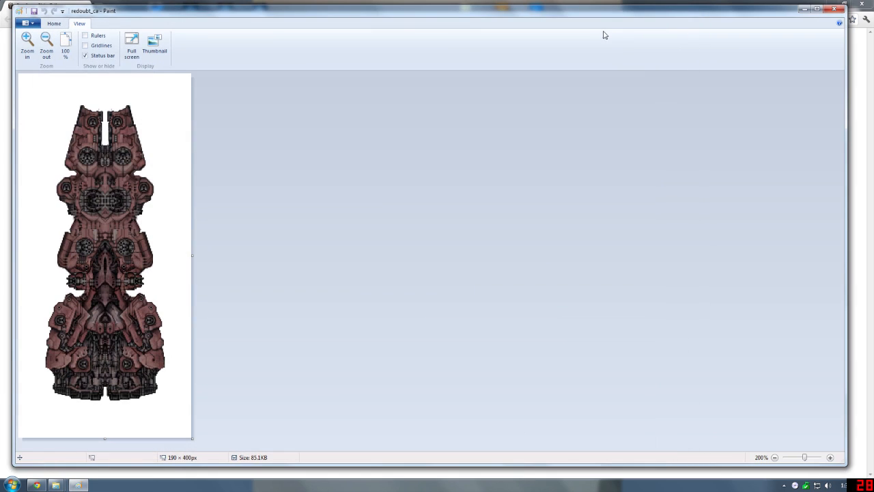
left_click(834, 8)
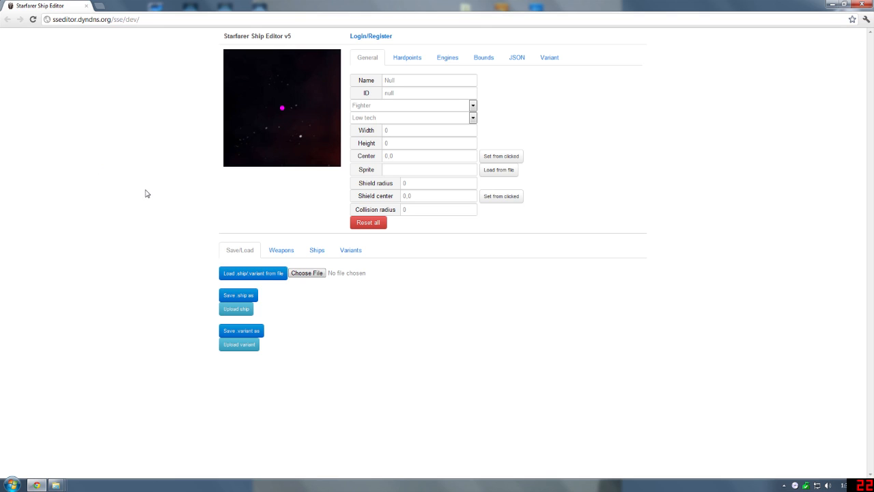
Start choosing a sprite file and browse to the Fractal Softworks folder in Program Files (x86) on drive C.
left_click(500, 170)
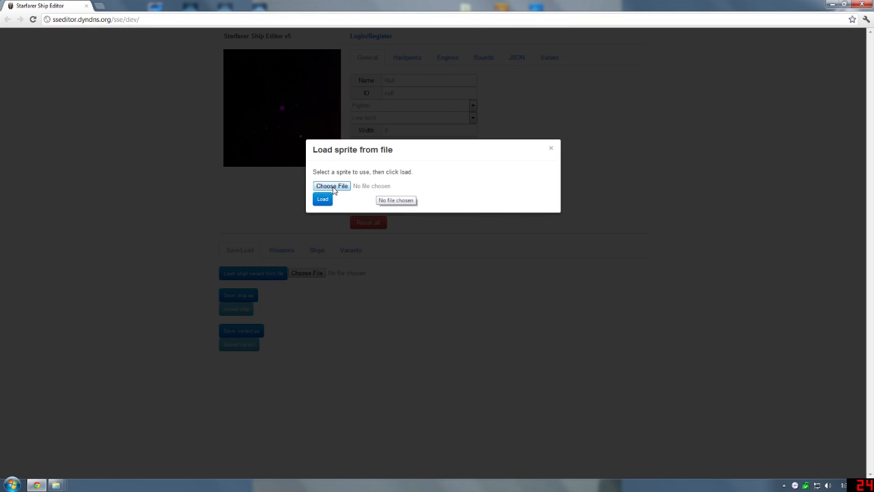
left_click(332, 187)
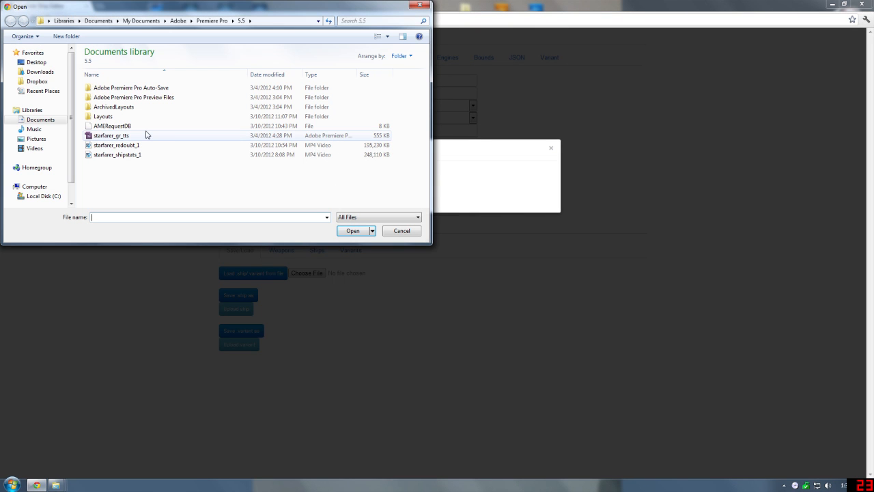
left_click(140, 21)
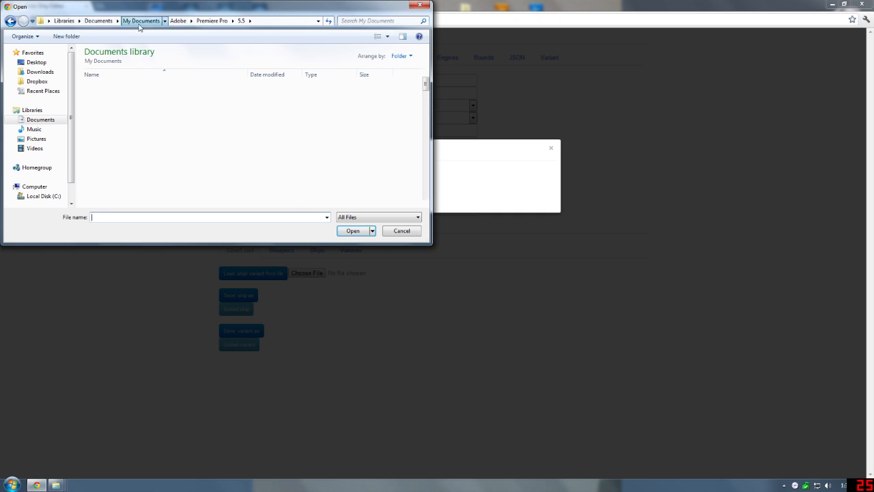
left_click(39, 197)
double_click(113, 146)
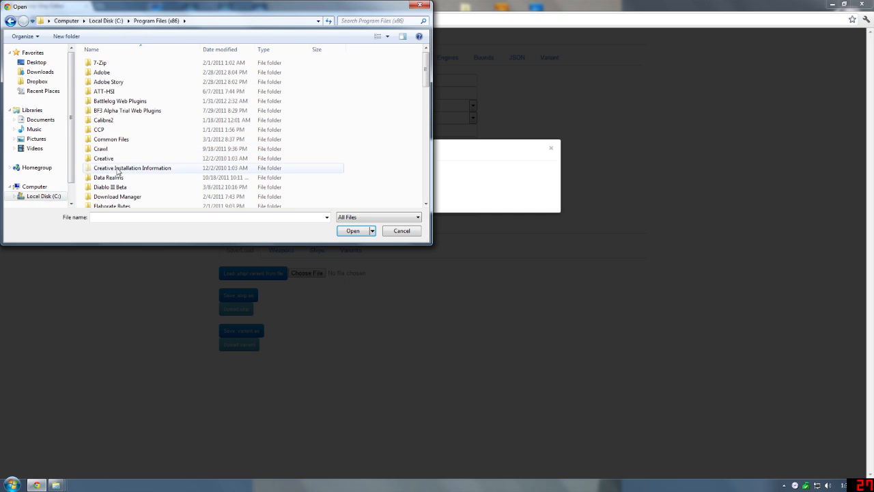
scroll(116, 172, "down", 1)
scroll(115, 190, "down", 2)
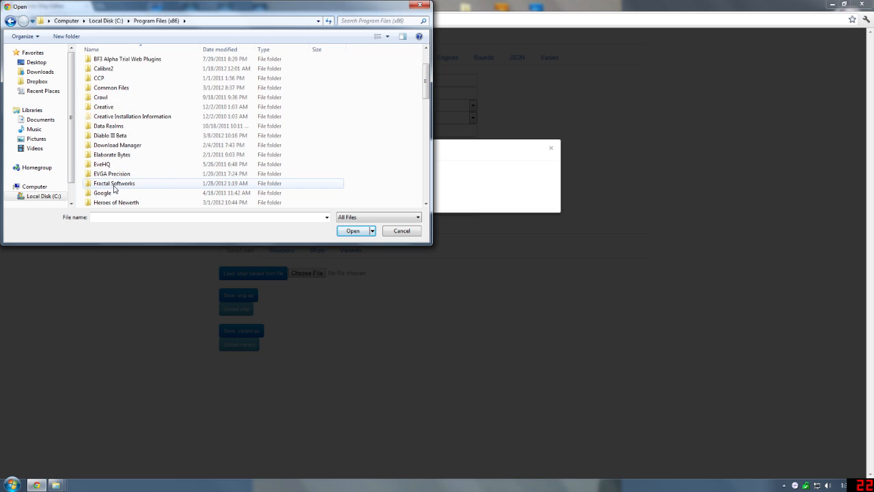
scroll(114, 189, "down", 1)
double_click(117, 161)
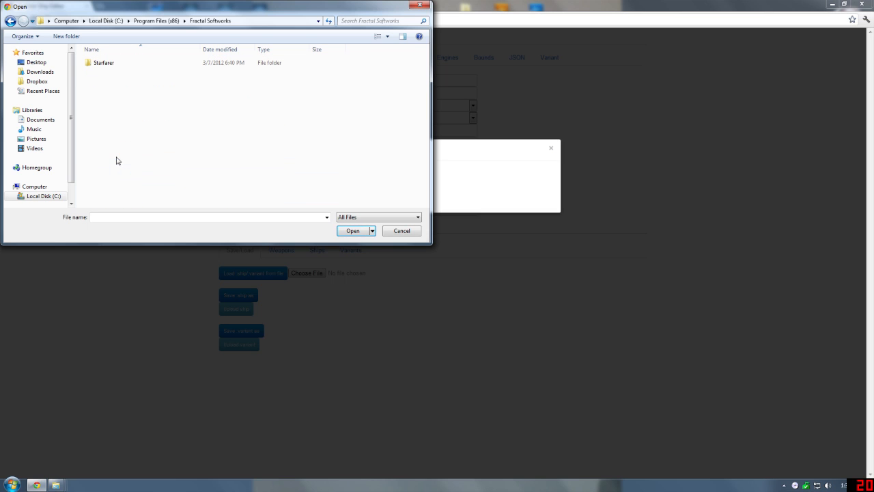
Open the ships folder under Starfarer, starfarer-core, graphics.
double_click(106, 63)
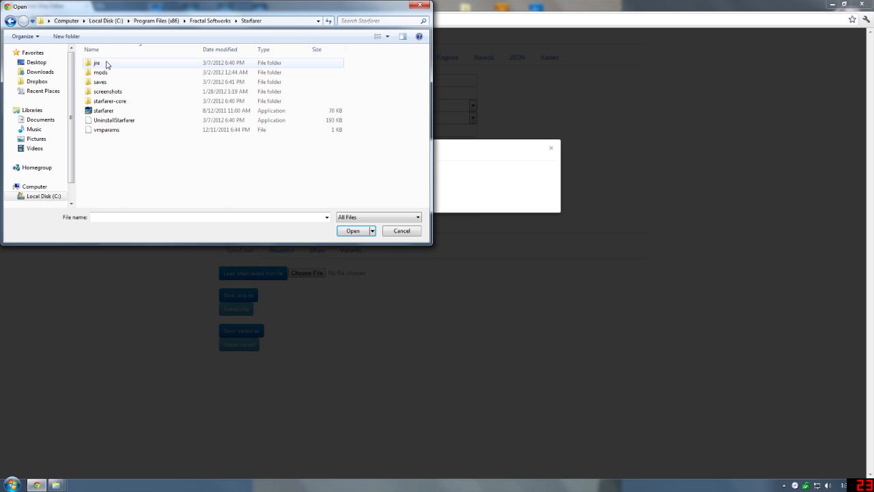
double_click(105, 101)
double_click(105, 73)
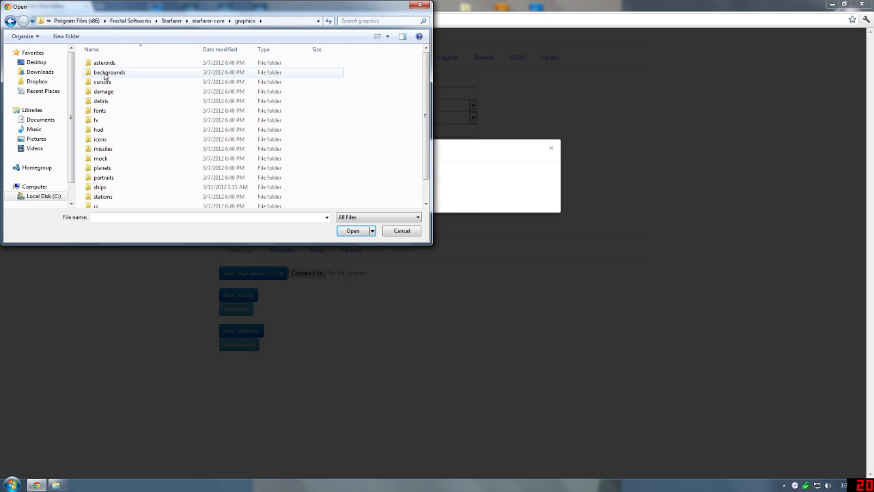
double_click(108, 187)
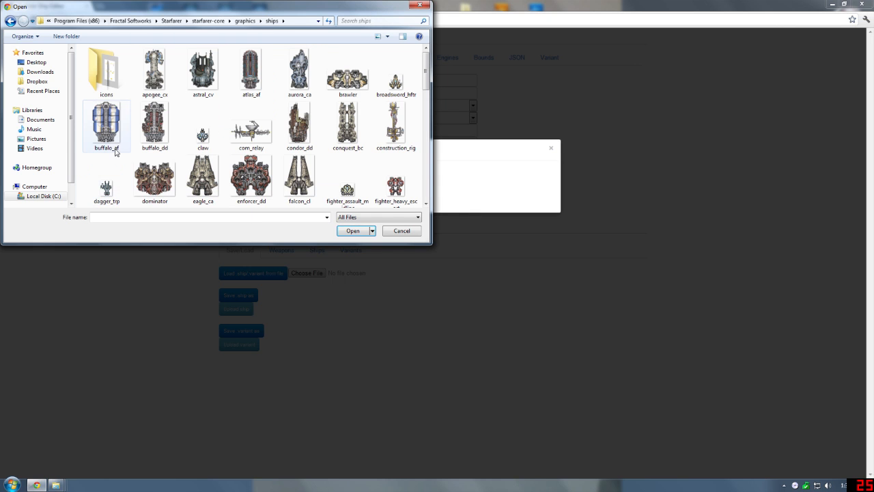
Choose the panther_ca image and load it as the ship's sprite.
left_click_drag(423, 75, 426, 139)
left_click(257, 159)
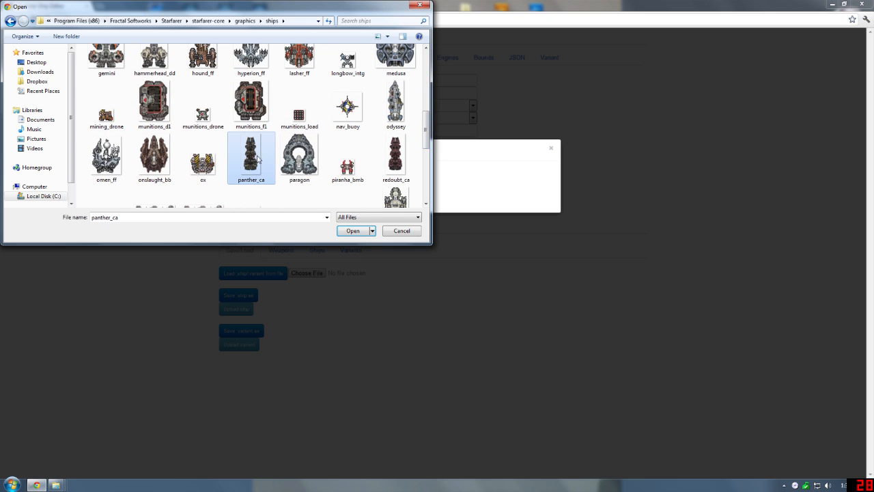
left_click(350, 232)
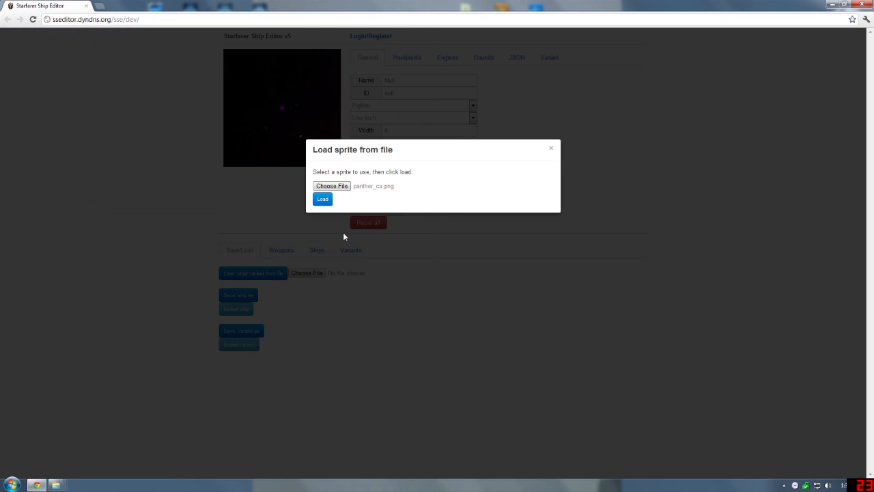
left_click(323, 199)
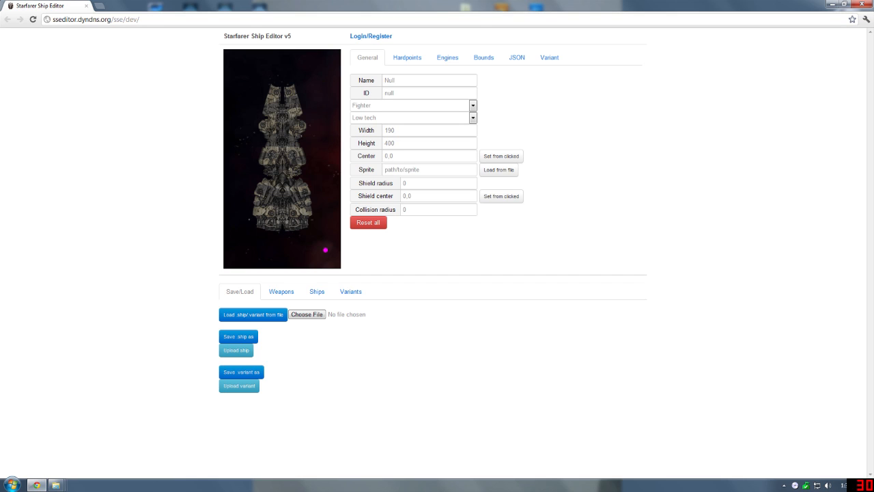
Set the ship's name to Panther and its ID to panther.
left_click_drag(404, 82, 375, 82)
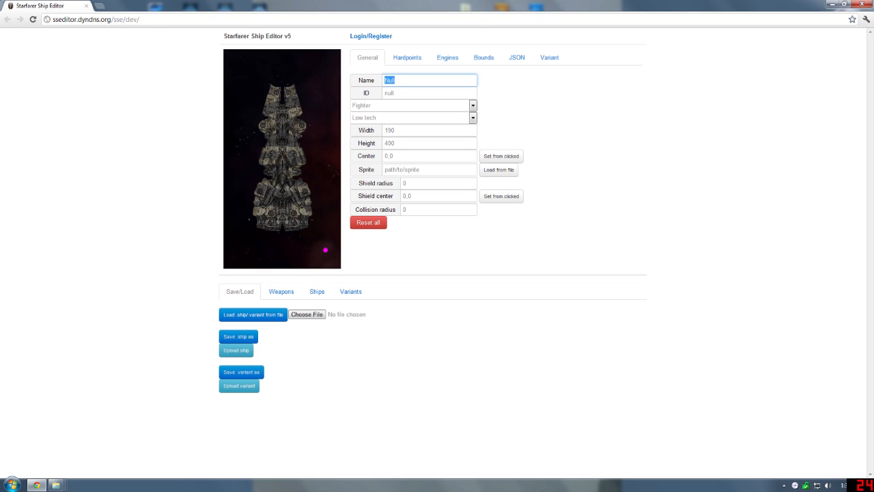
type("Panther")
left_click(395, 93)
key("BackSpace")
key("BackSpace")
key("BackSpace")
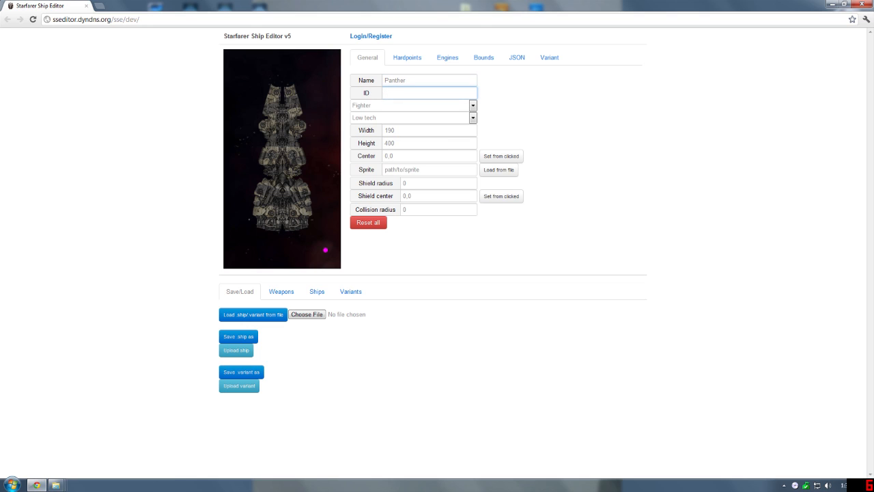
type("panther")
Set the ship's class to Cruiser and its tech style to Midline.
left_click(473, 105)
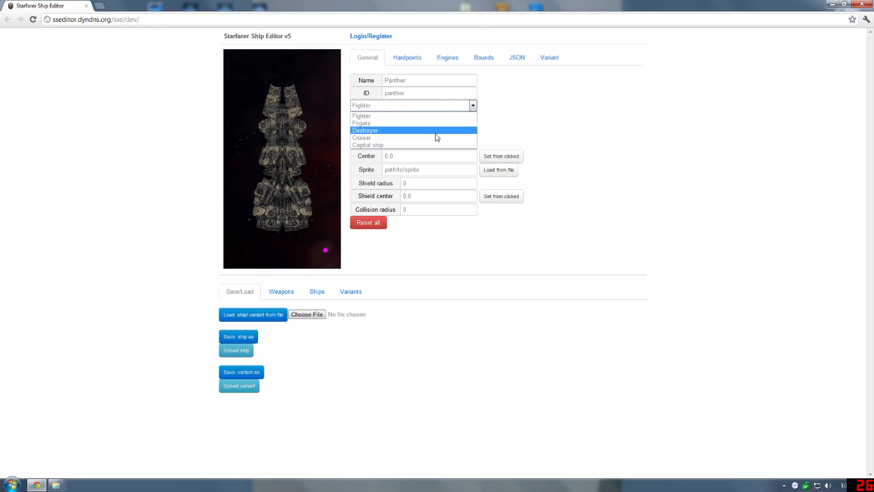
left_click(433, 137)
left_click(472, 119)
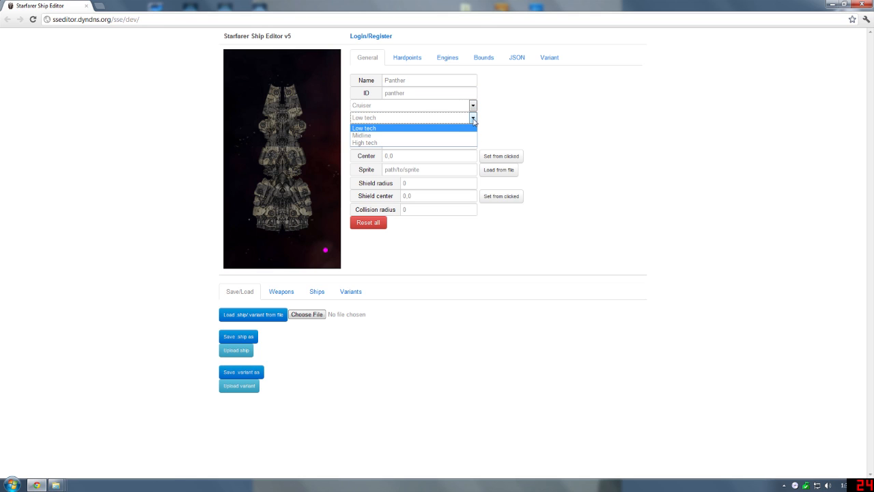
left_click(451, 136)
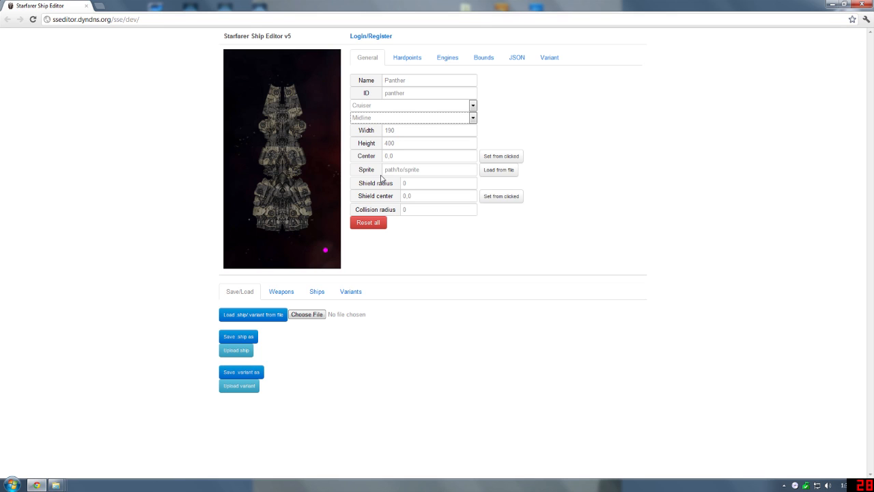
Set the ship's center from a picked point on the lower hull's midline and adjust it to 95,146.
left_click(282, 182)
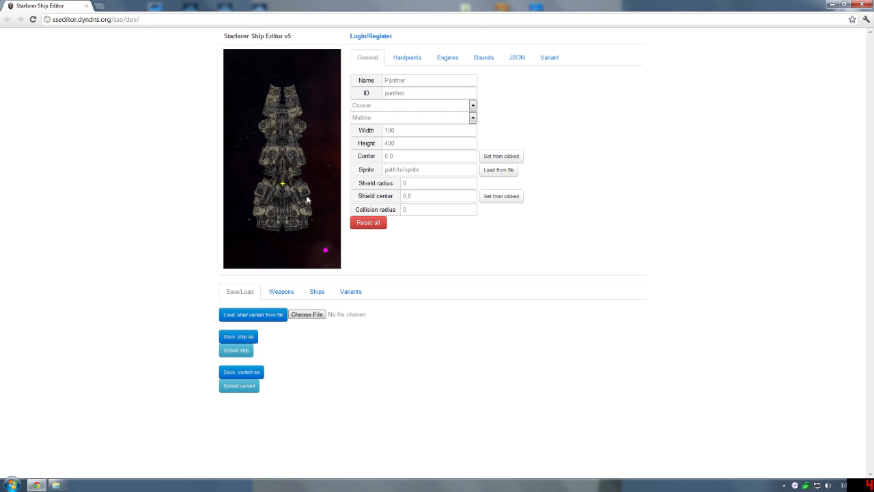
left_click(500, 157)
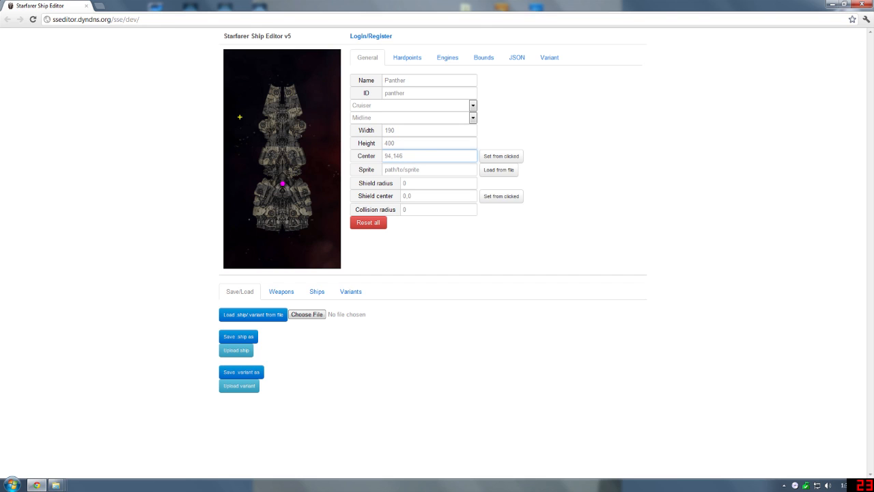
key("BackSpace")
type("5")
Set the sprite path to graphics/ships/panther_ca.png.
left_click(424, 170)
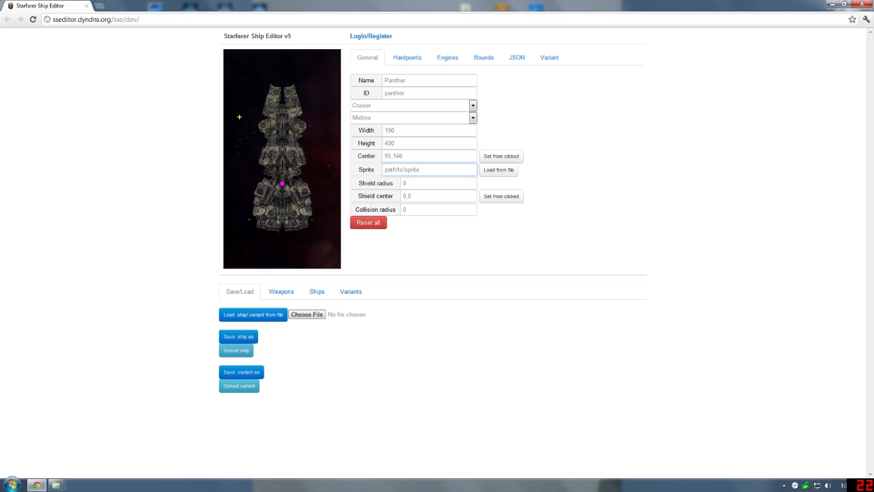
key("ctrl+a")
type("graphics/ships/panther_ca.png")
Set the shield center from a picked point near the middle of the hull and adjust it to 64,0.
left_click(425, 196)
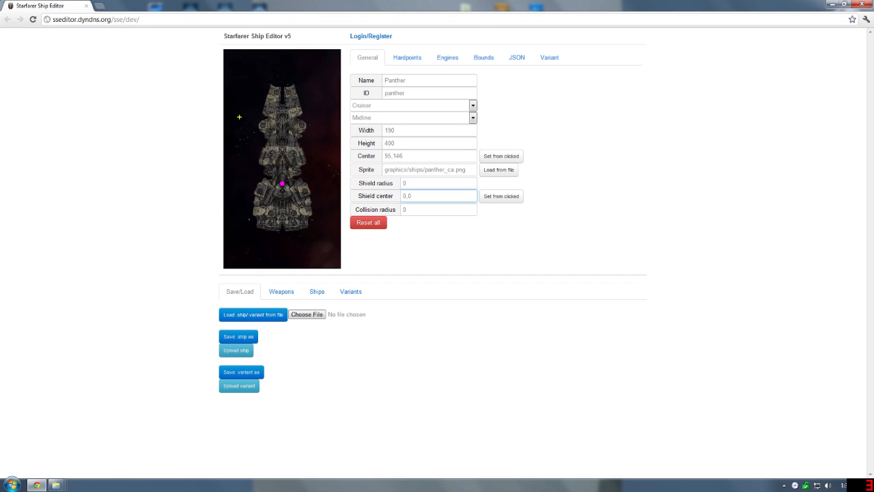
left_click(283, 156)
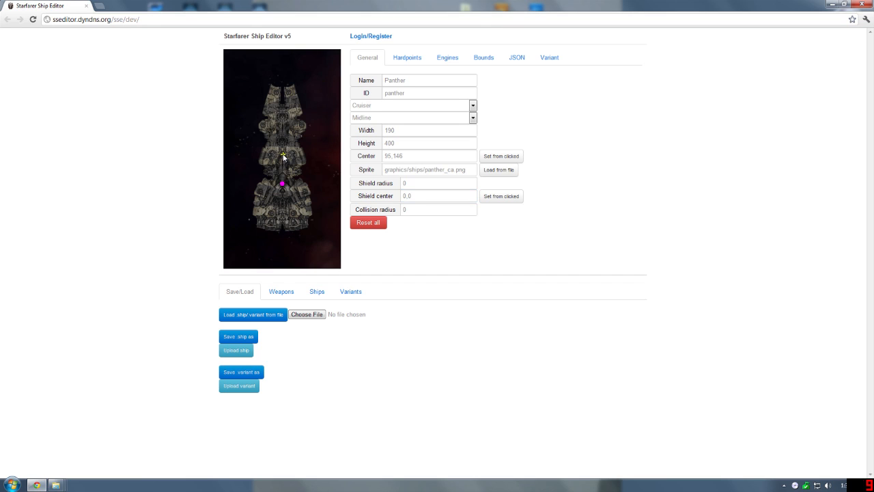
left_click(504, 199)
left_click(403, 195)
key("BackSpace")
key("BackSpace")
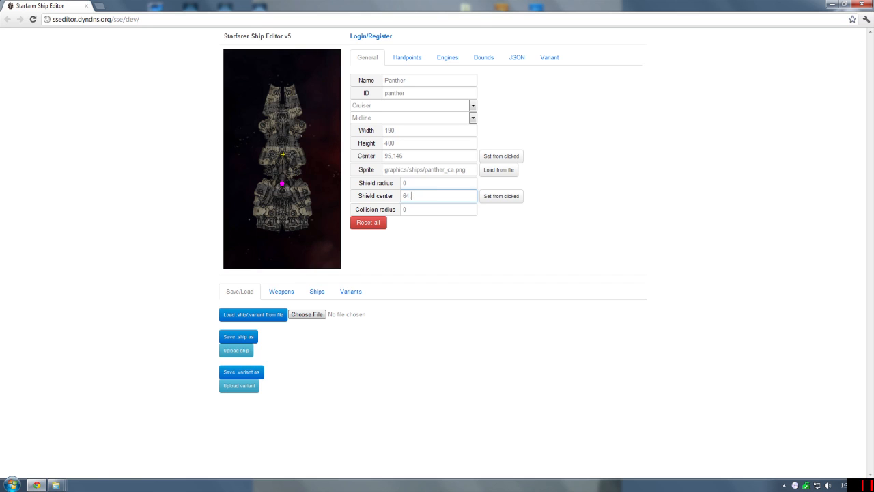
type("0")
Change the shield center to 65,0.
left_click(407, 183)
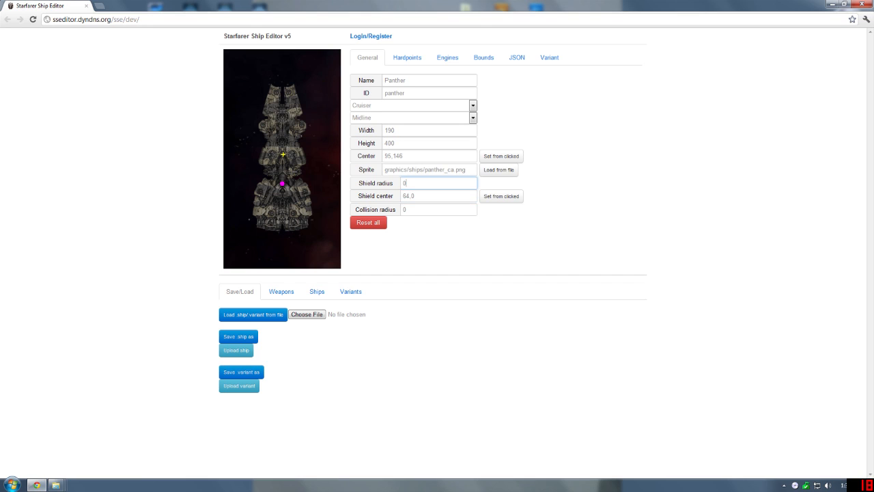
left_click(415, 196)
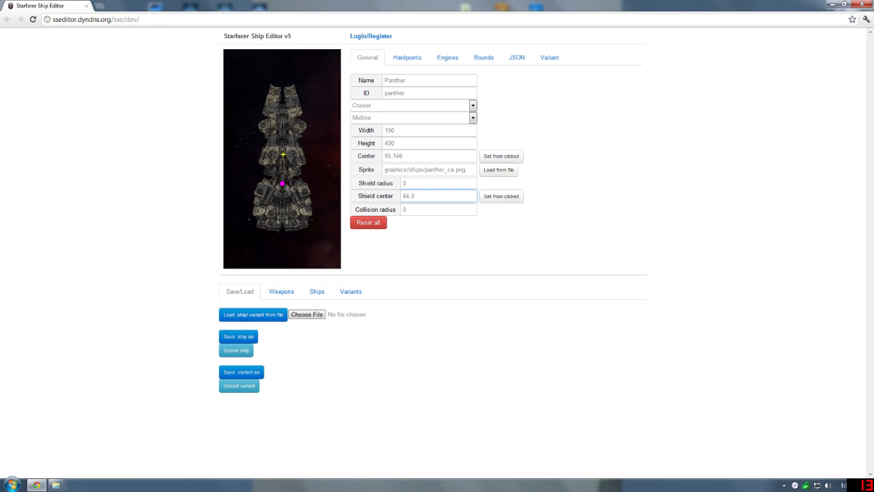
key("BackSpace")
key("BackSpace")
type("5")
key("BackSpace")
type("65")
key("Tab")
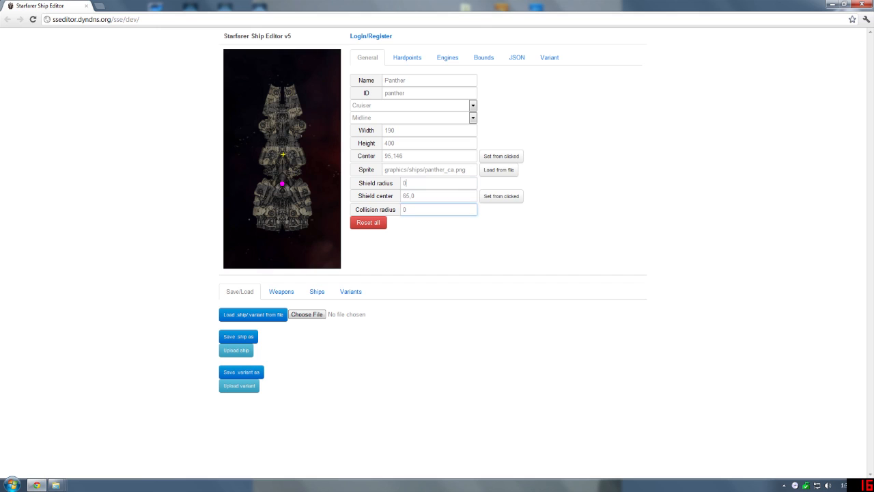
Set the shield radius to 150.
key("shift+Tab")
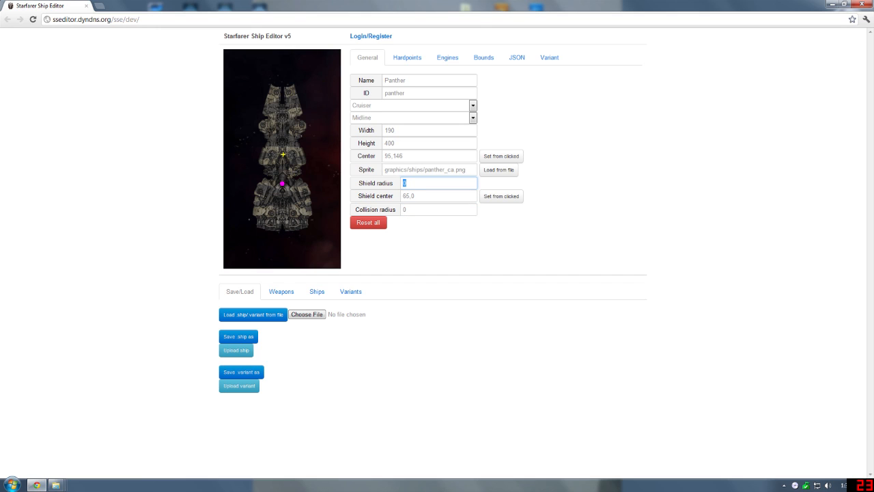
type("150")
key("Tab")
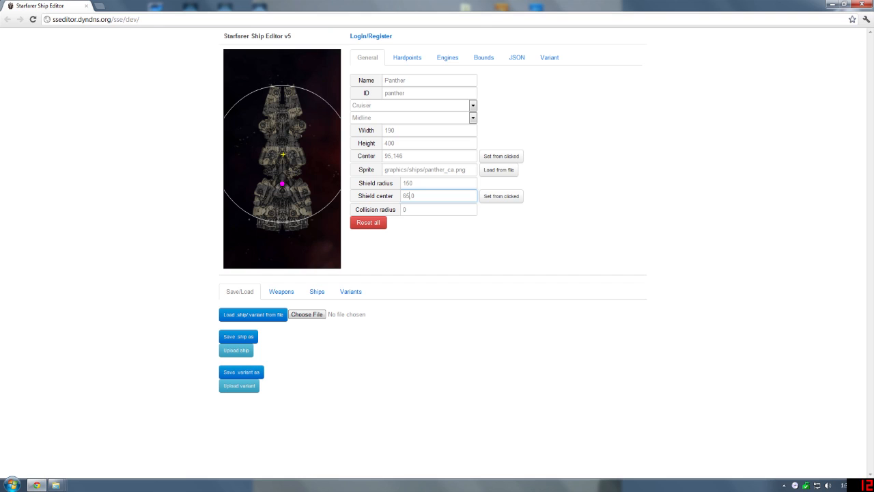
Change the shield center to 60,0.
key("BackSpace")
type("0")
left_click(417, 209)
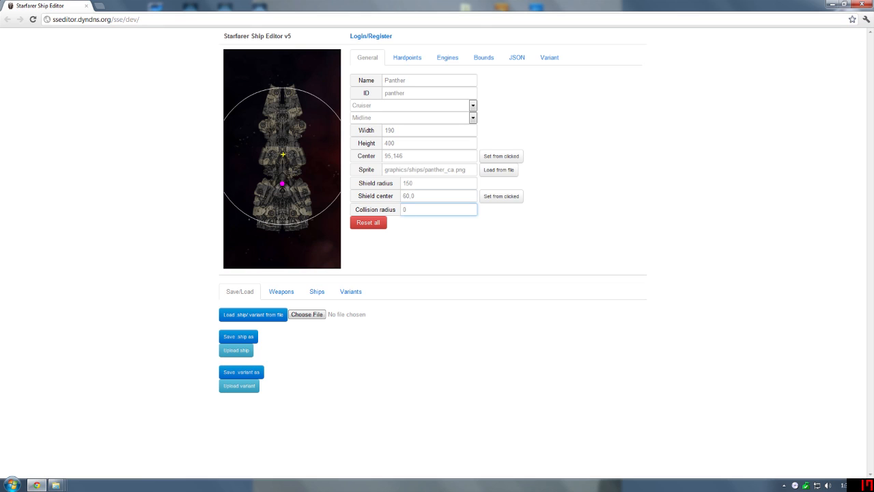
Change the shield center to 55,0.
left_click(410, 196)
key("BackSpace")
key("BackSpace")
type("55")
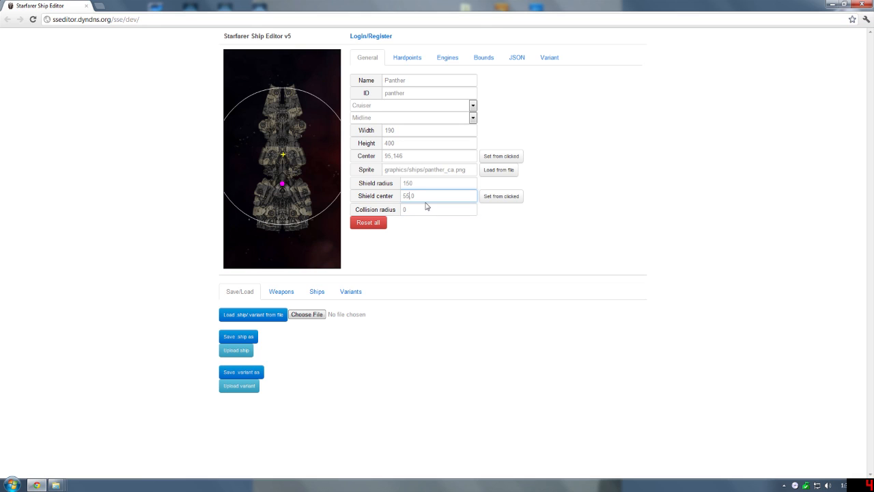
Set the shield radius to 180.
left_click(415, 210)
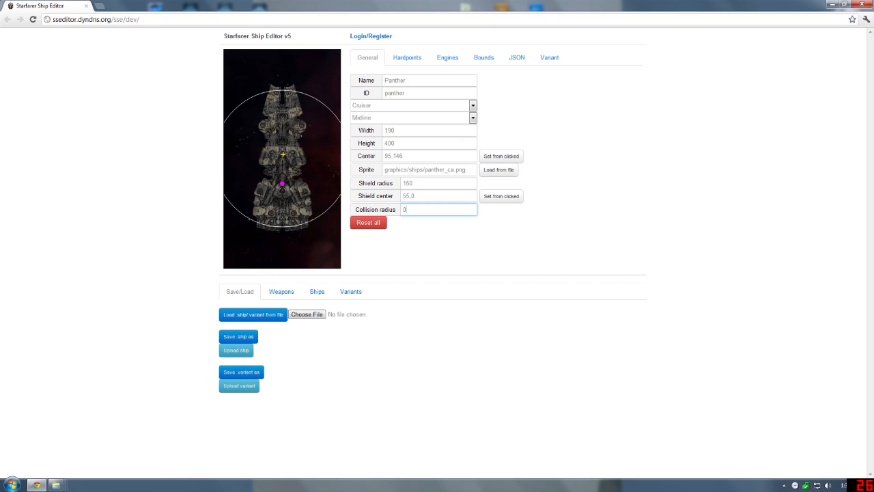
key("shift+Tab")
key("shift+Tab")
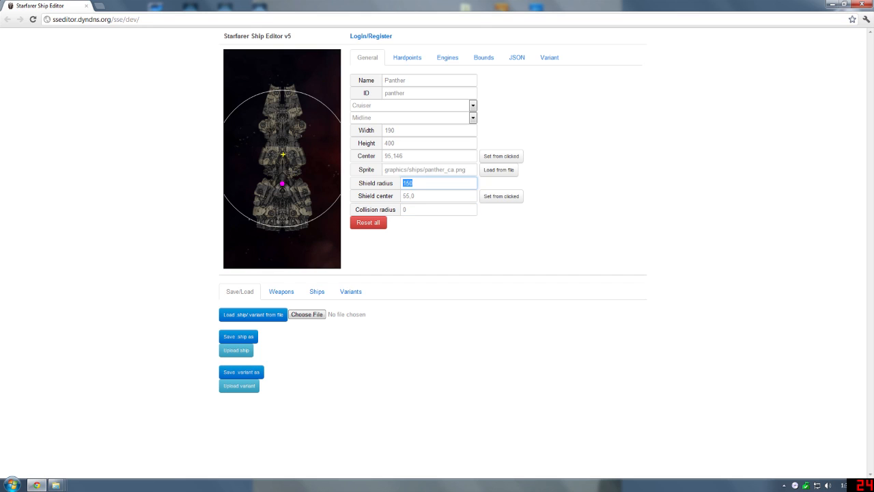
type("180")
left_click(415, 196)
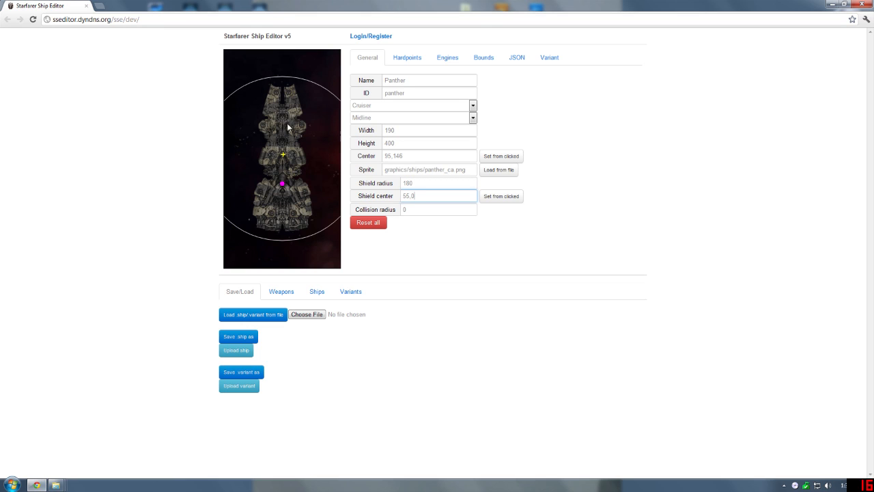
Set the collision radius to 170 and the shield center to 0,0.
double_click(404, 209)
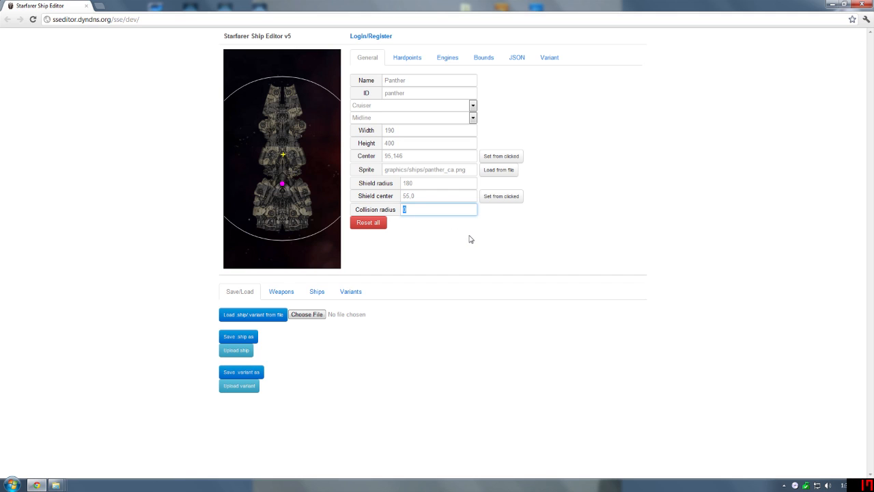
type("150")
left_click(414, 196)
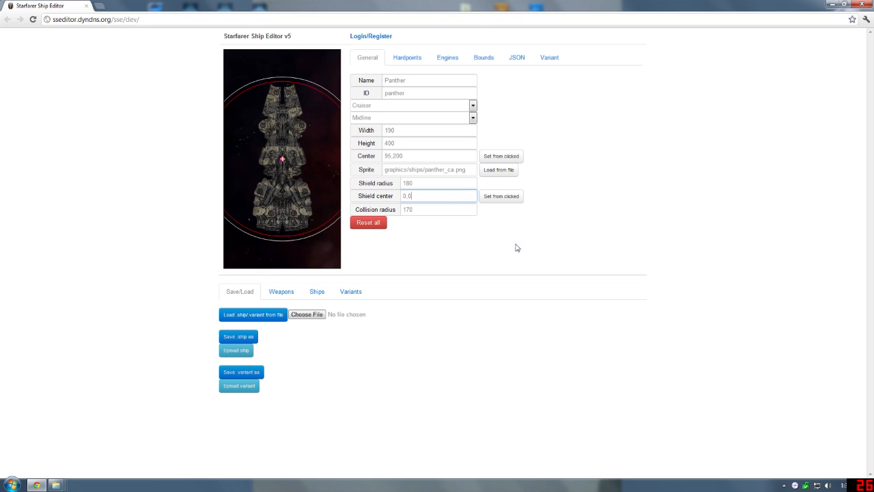
left_click(438, 184)
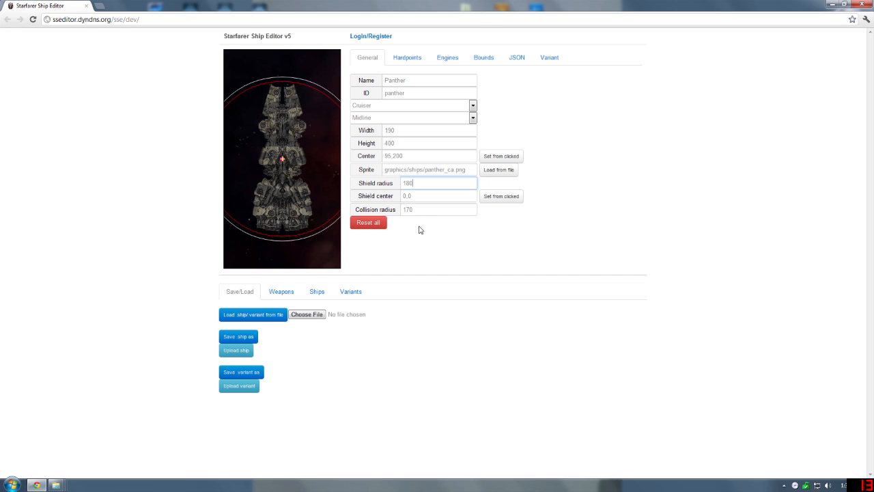
left_click(427, 197)
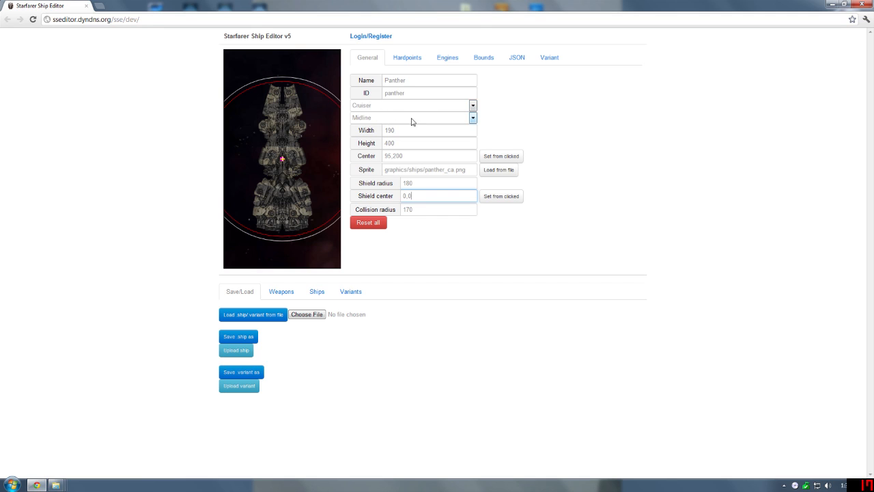
left_click(472, 120)
left_click(383, 130)
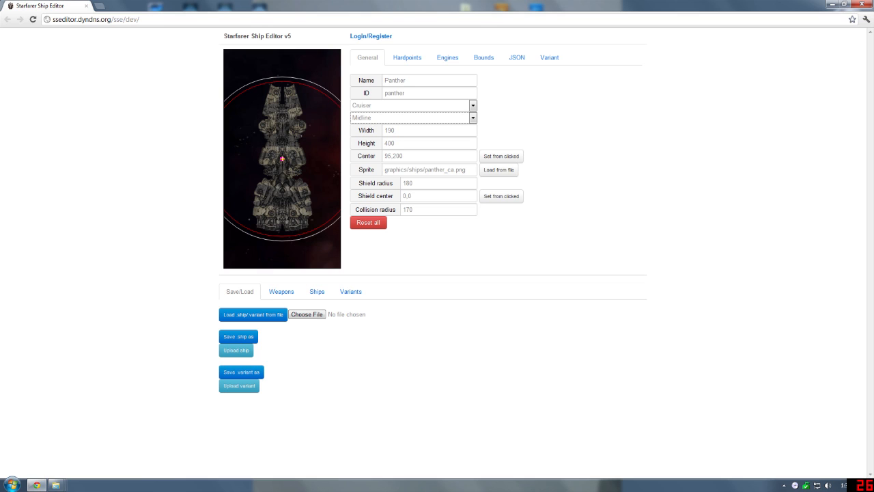
Add a first weapon hardpoint and place it on the ship's forward centerline at location 95,-1.
left_click(408, 59)
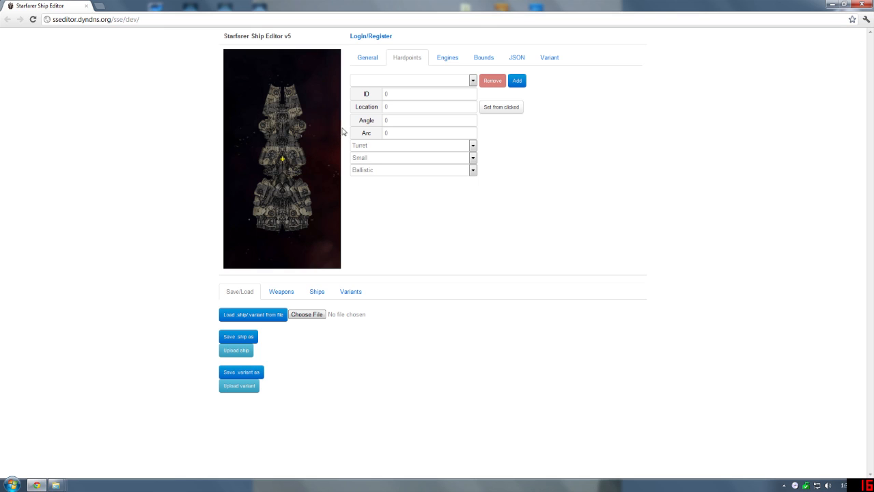
left_click(471, 81)
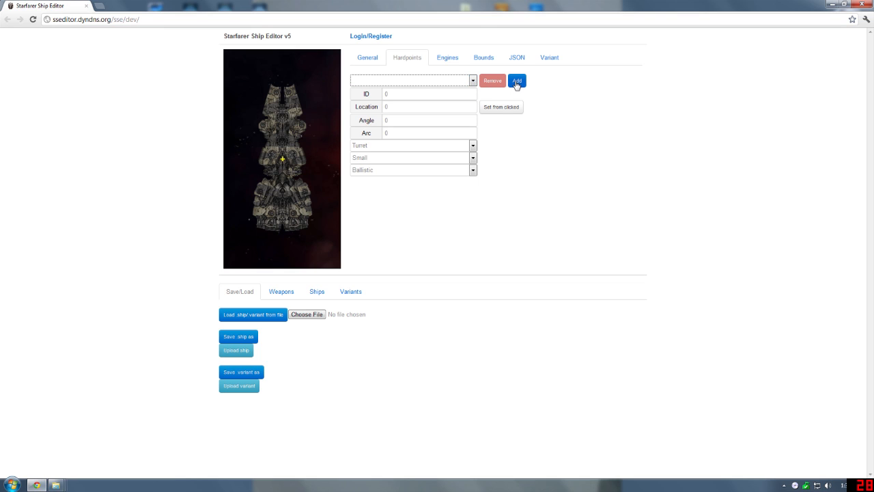
left_click(517, 83)
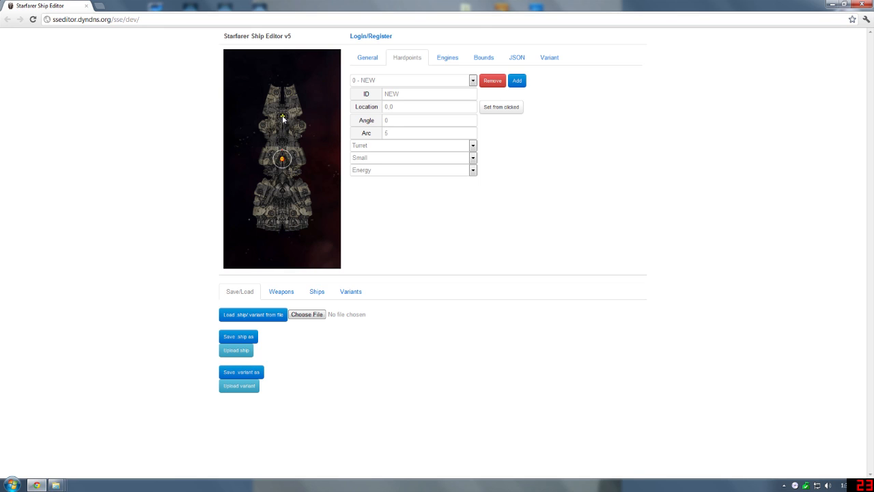
left_click(499, 109)
left_click(386, 107)
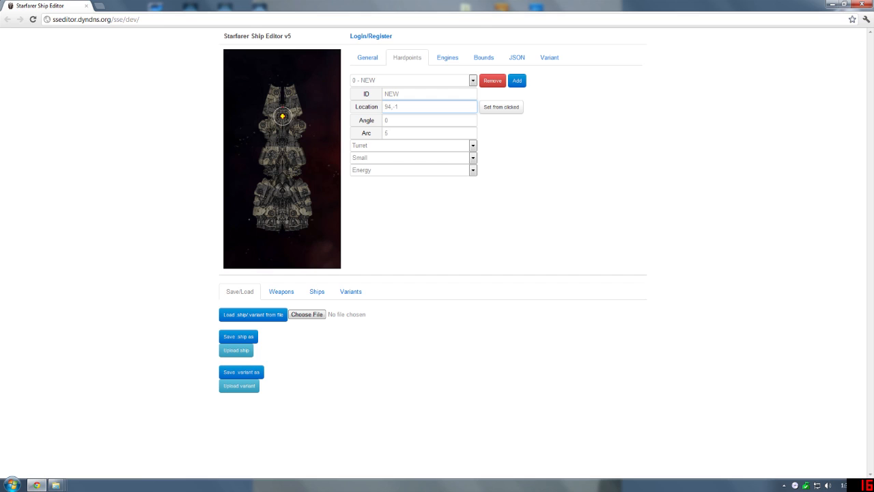
key("BackSpace")
type("5")
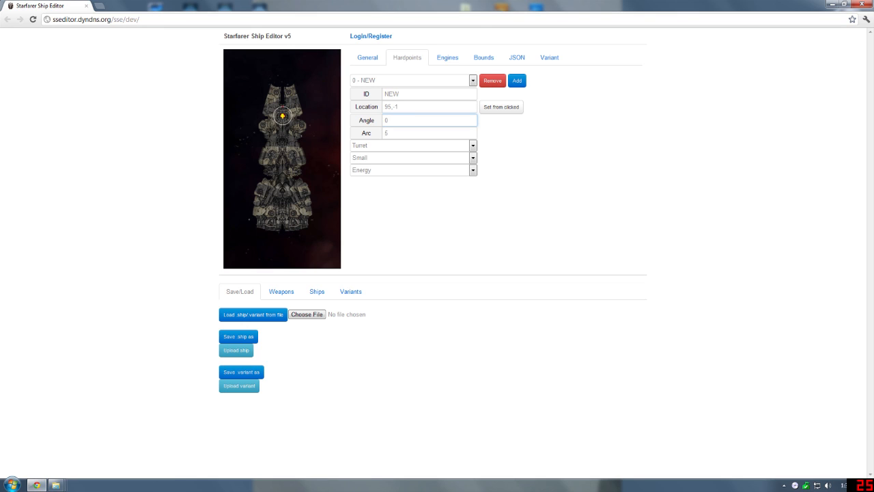
Try an arc of 90 for the first hardpoint.
key("Tab")
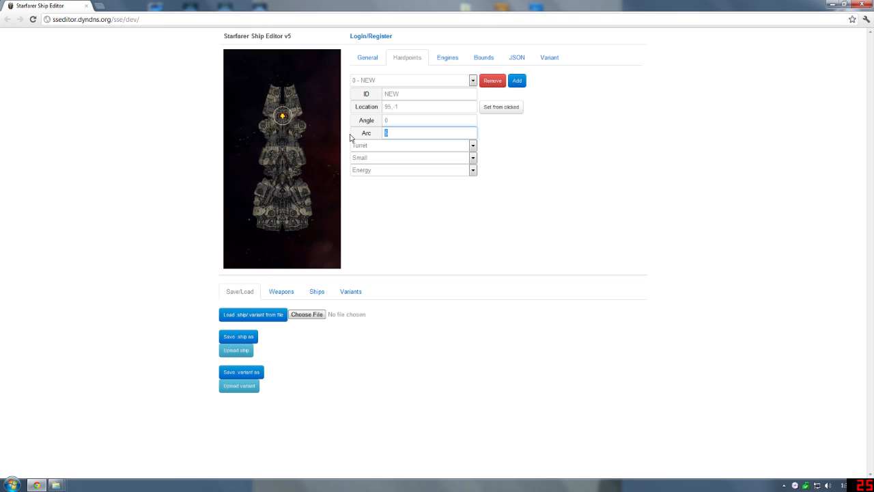
type("90")
key("shift+Tab")
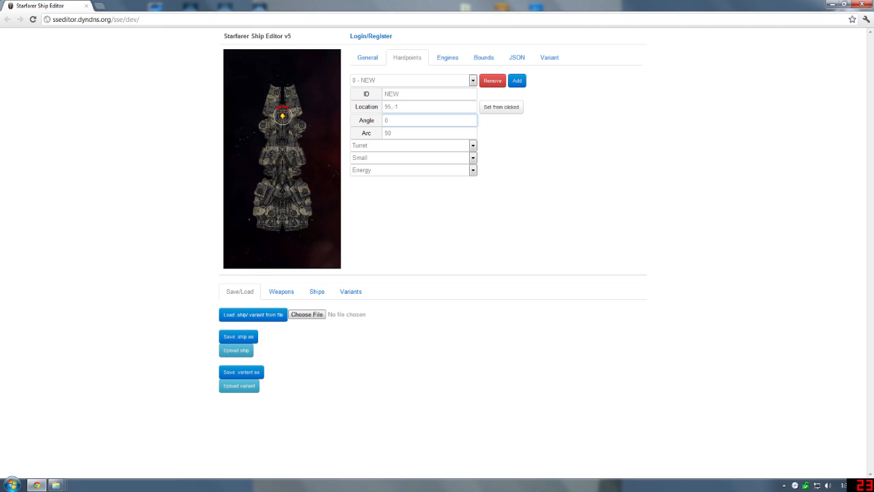
Set the first hardpoint's arc to 270.
key("Tab")
type("270")
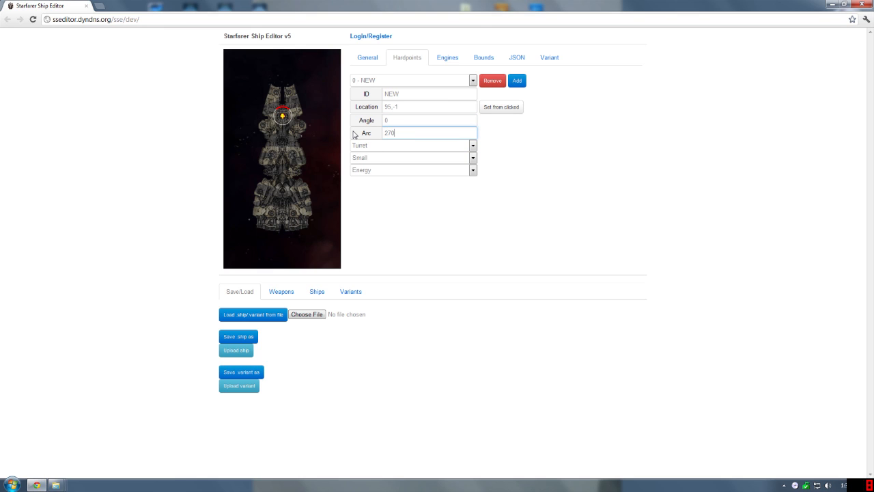
key("shift+Tab")
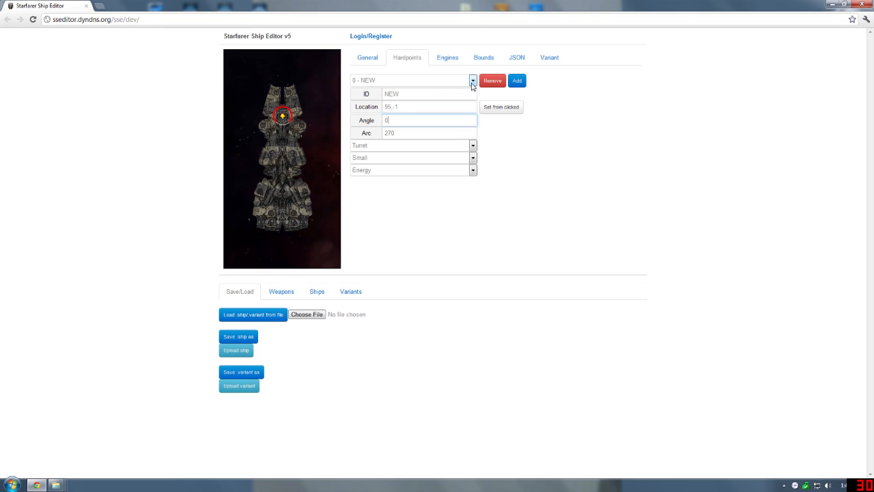
Set the first hardpoint's ID to WS 001.
left_click_drag(401, 94, 384, 94)
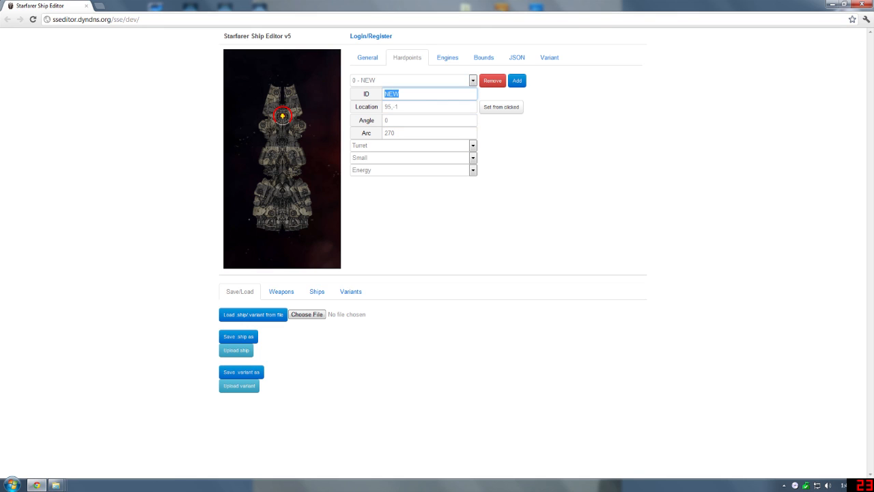
type("WS 001")
key("Tab")
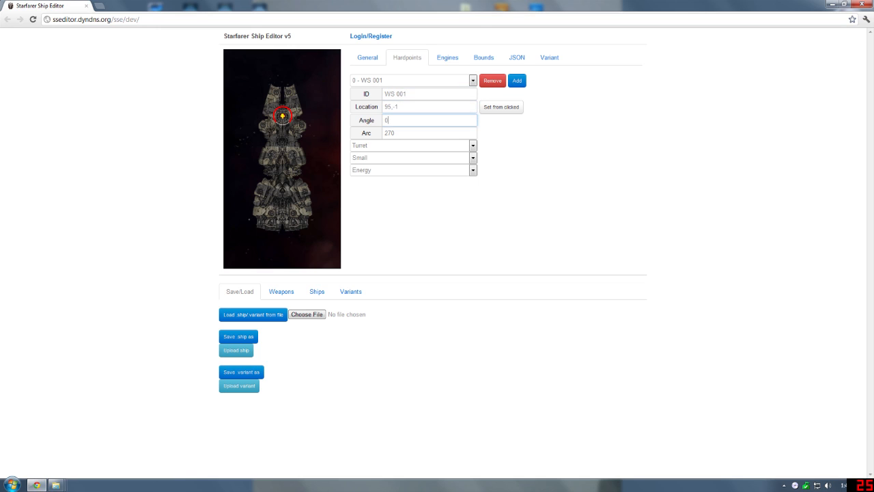
Configure hardpoint WS 001 as a large ballistic turret.
key("Tab")
key("Tab")
left_click(472, 146)
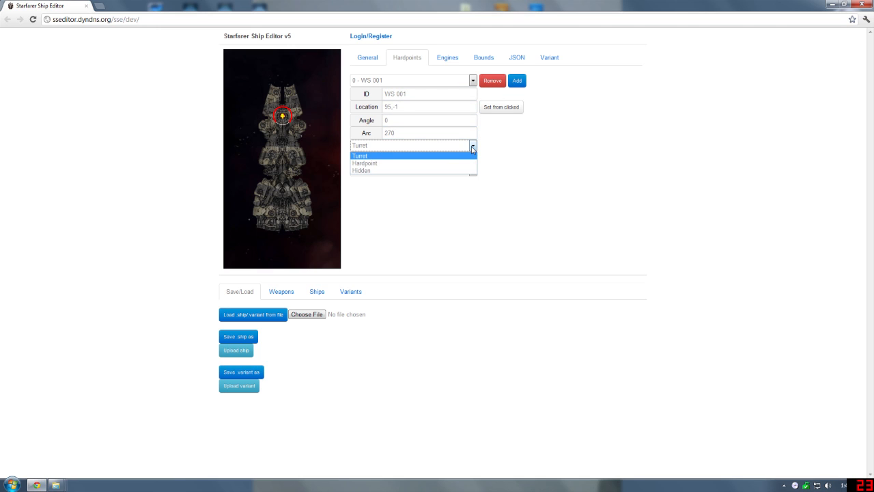
left_click(453, 156)
left_click(410, 146)
left_click(409, 155)
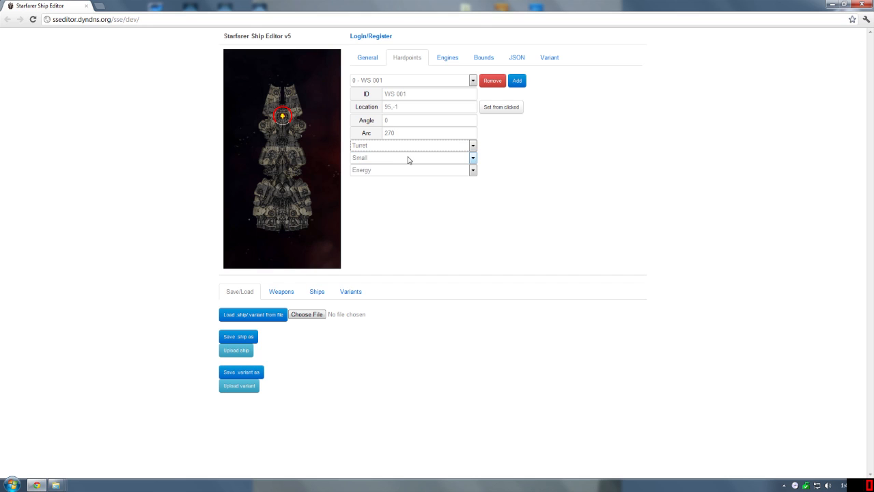
left_click(393, 159)
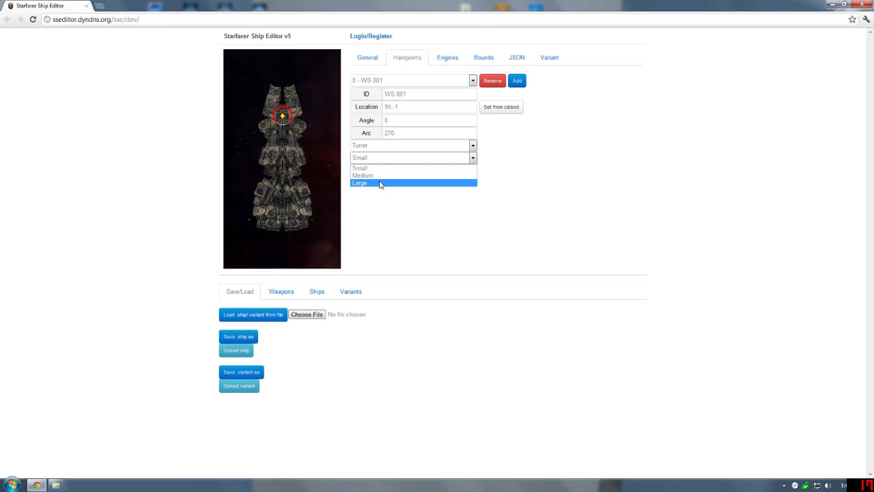
left_click(379, 183)
left_click(378, 171)
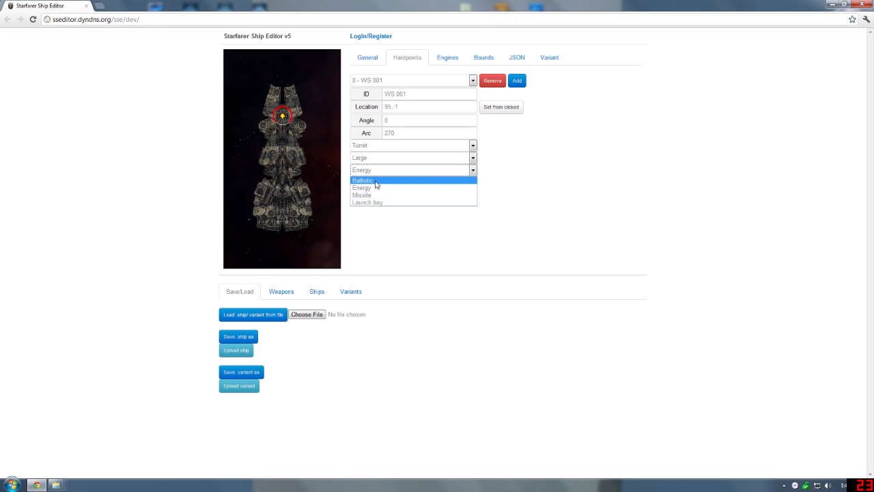
left_click(375, 180)
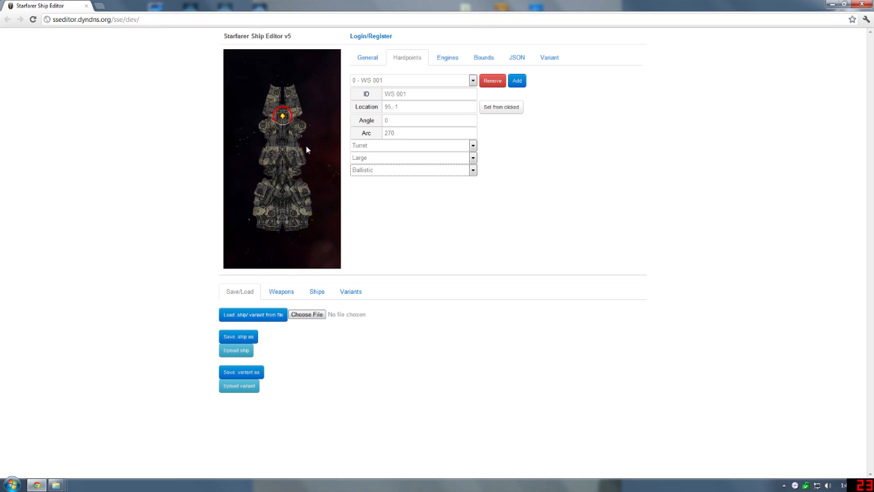
Add a second hardpoint on the centerline at location 40,0 and set its arc to 270.
left_click(517, 83)
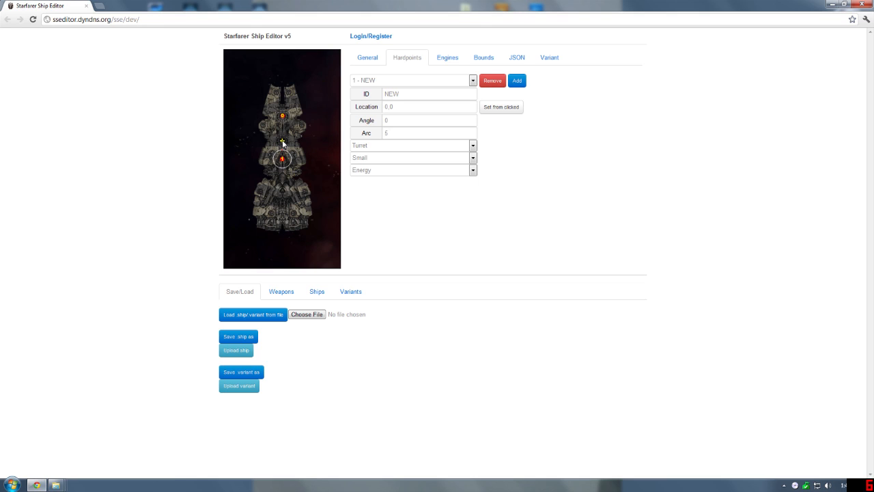
left_click(496, 110)
left_click(411, 119)
key("Tab")
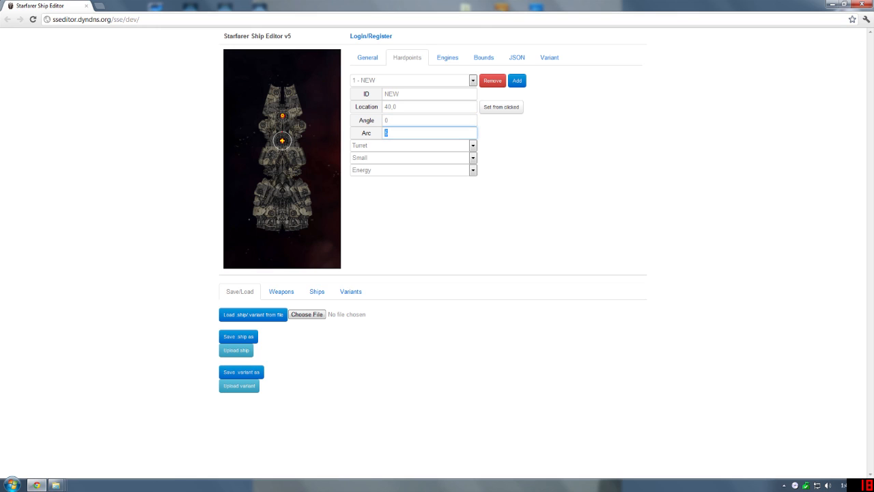
type("270")
key("shift+Tab")
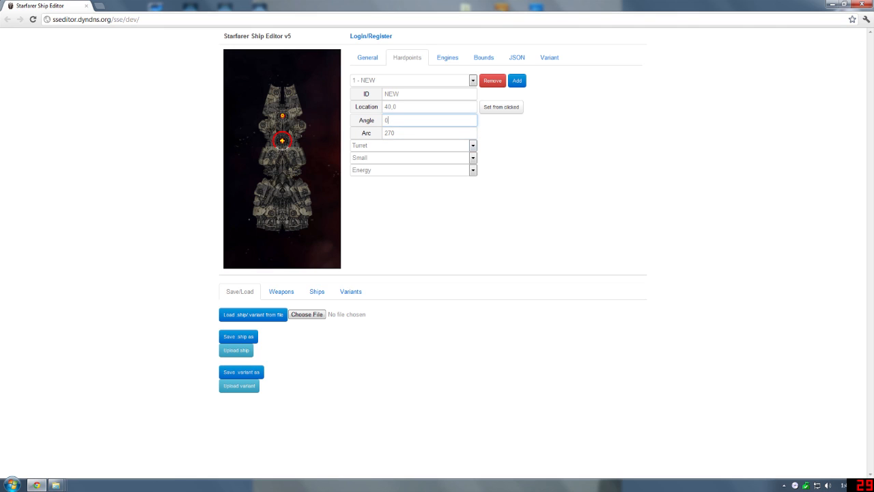
Set the second hardpoint's size to Large and its weapon type to Ballistic.
left_click(380, 156)
left_click(371, 182)
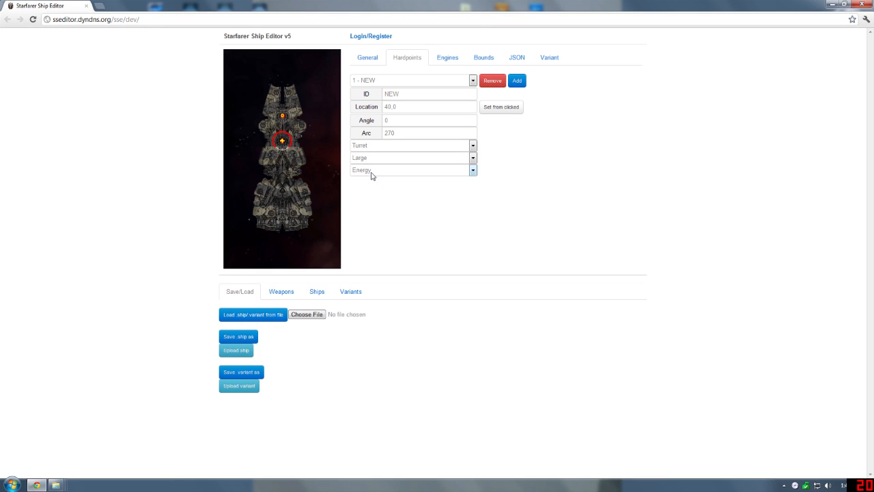
left_click(371, 170)
left_click(374, 181)
Set the second hardpoint's ID to WS 002.
left_click(400, 94)
double_click(400, 94)
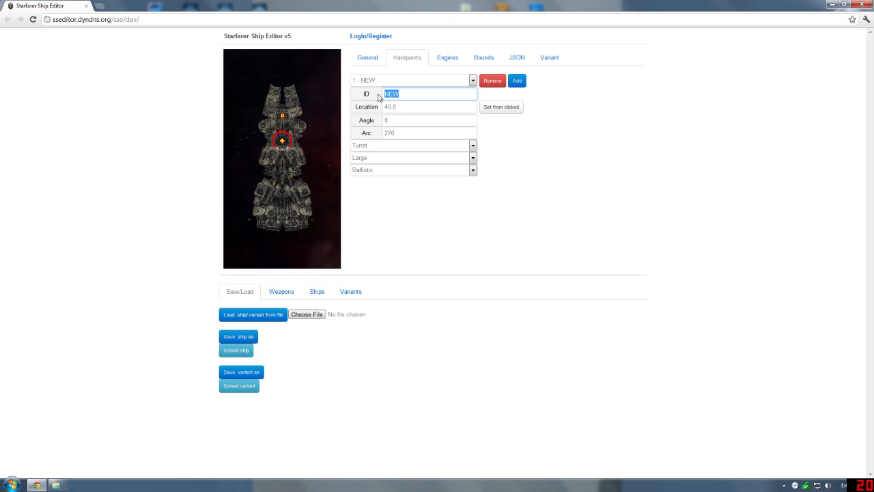
type("WS 002")
Check the stored settings of hardpoints WS 001 and WS 002 by selecting each in turn.
left_click(474, 80)
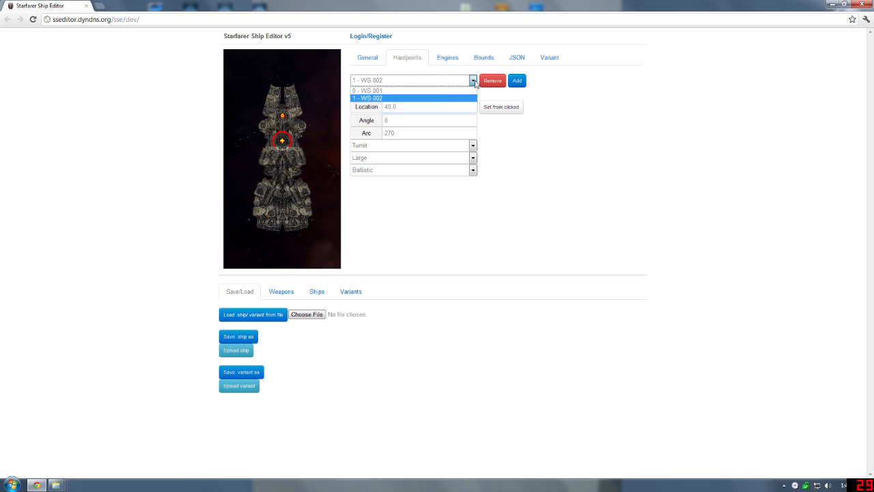
left_click(442, 91)
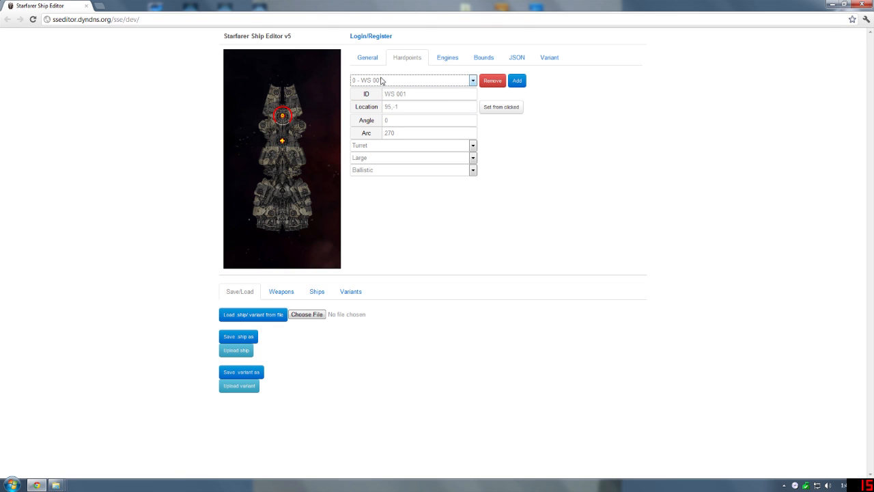
left_click(474, 80)
left_click(424, 97)
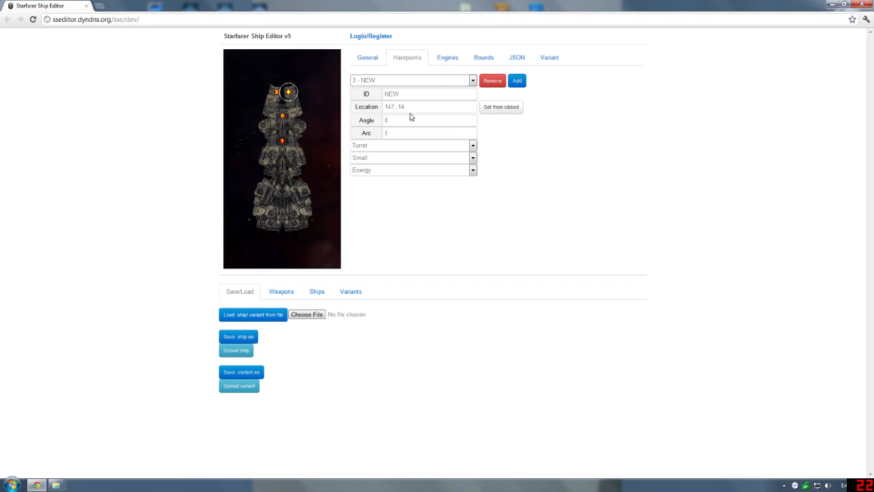
Set the angle of the new hardpoint at location 147,-14 to -45.
left_click(411, 119)
type("-45")
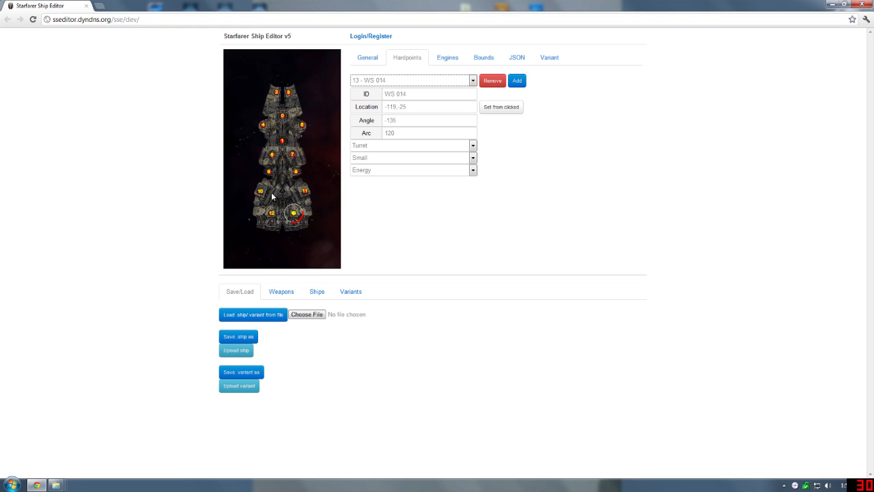
Review the list of all weapon hardpoints and open the ship's engine settings.
left_click(393, 82)
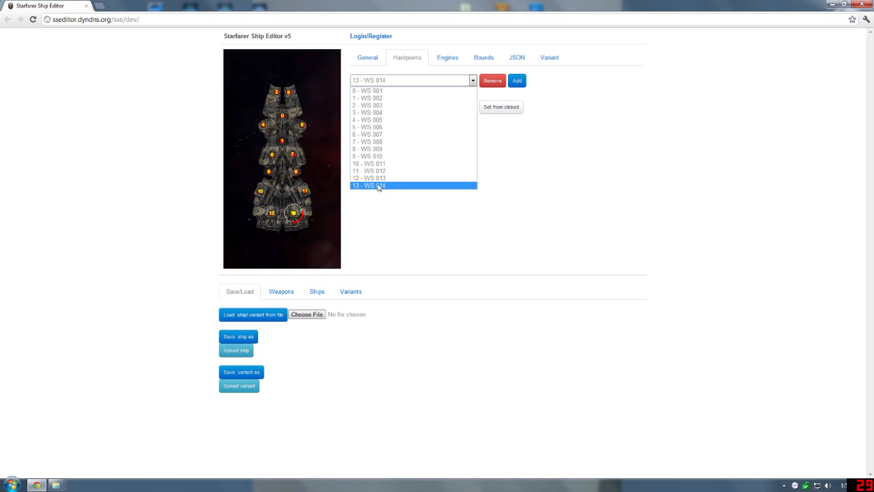
left_click(444, 60)
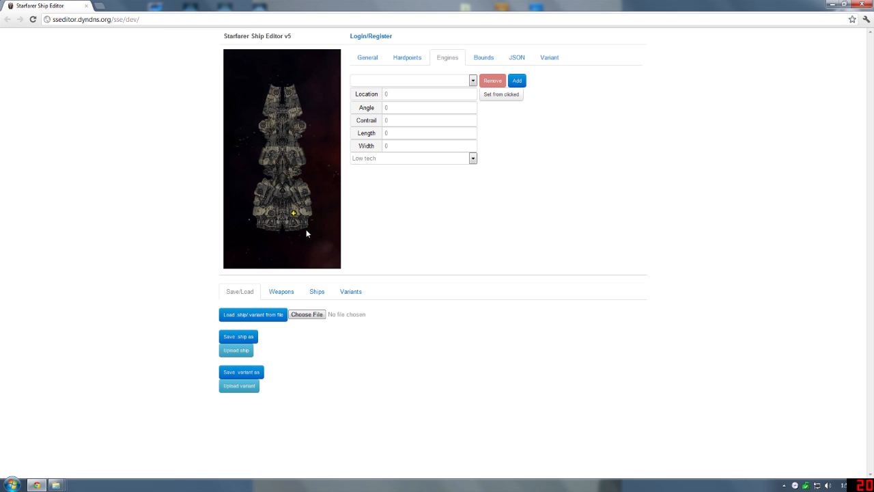
Add the first engine at location -151,49 on the ship's rear left corner.
left_click(472, 81)
left_click(259, 227)
left_click(517, 81)
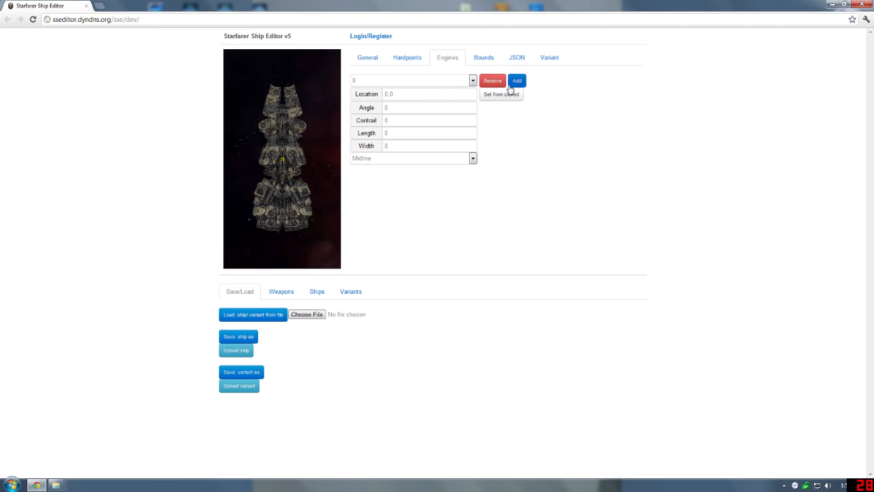
left_click(503, 95)
Set the new engine's length to 50 and its angle to 180.
left_click_drag(392, 109, 384, 110)
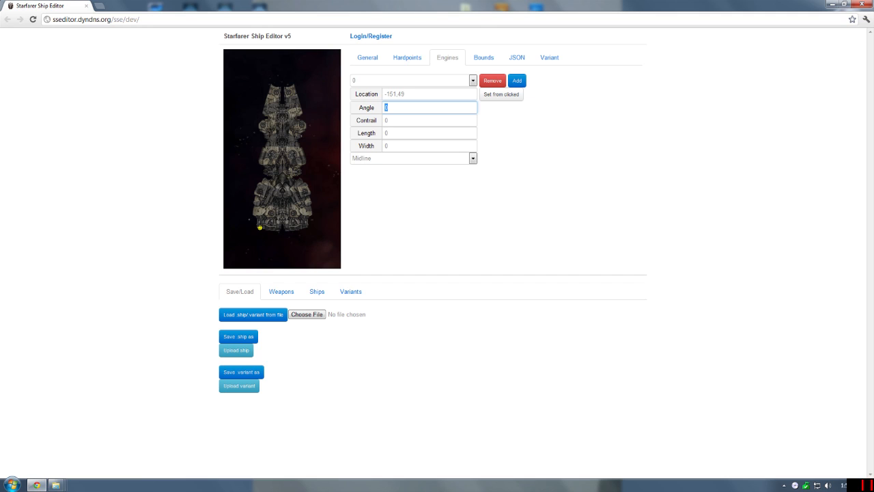
key("Tab")
key("Tab")
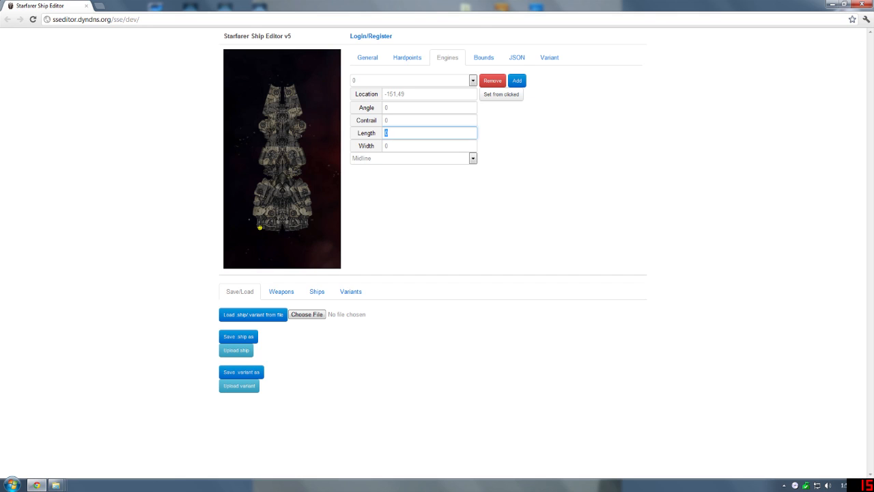
type("50")
left_click(386, 146)
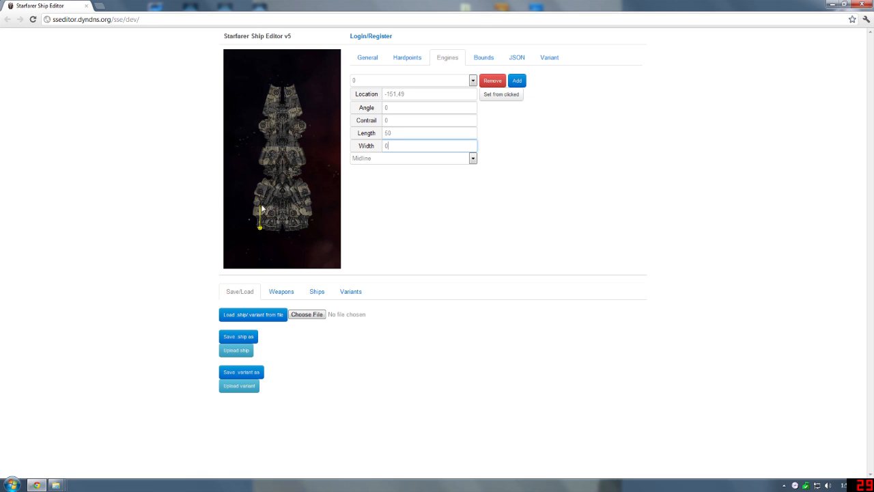
double_click(387, 108)
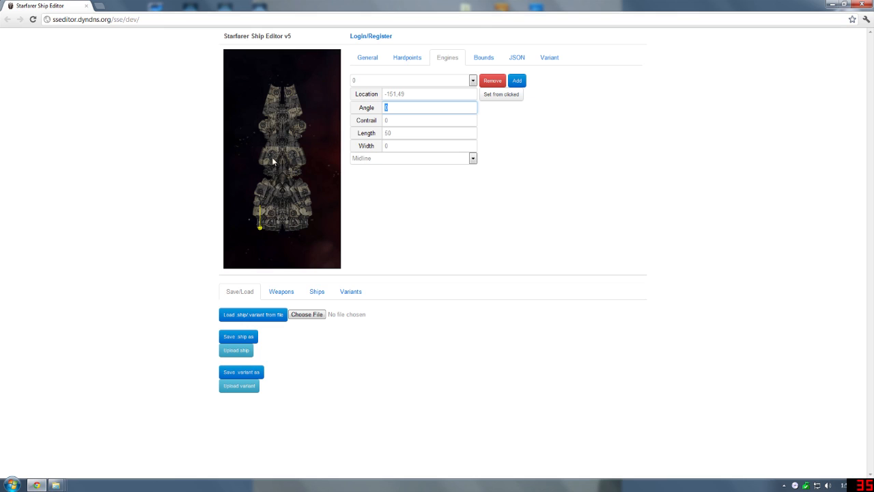
type("180")
key("Tab")
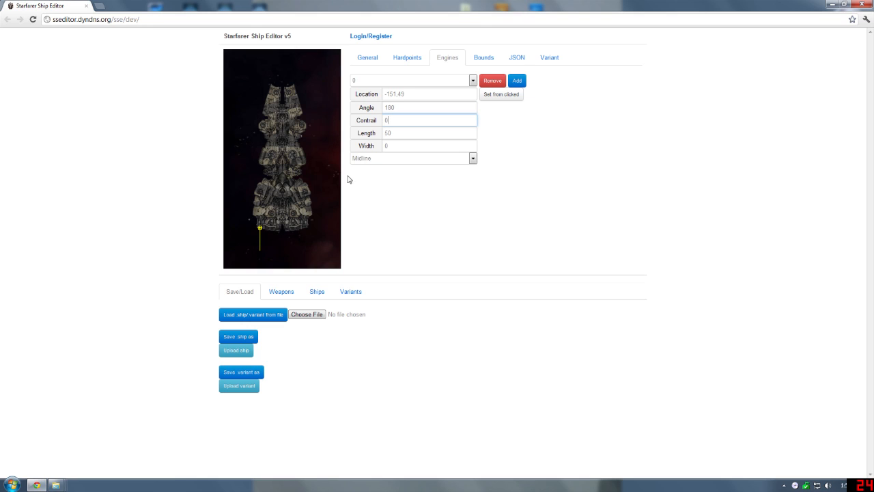
Set the first engine's contrail to 10, width to 20 and length to 30.
double_click(386, 120)
type("10")
left_click(393, 133)
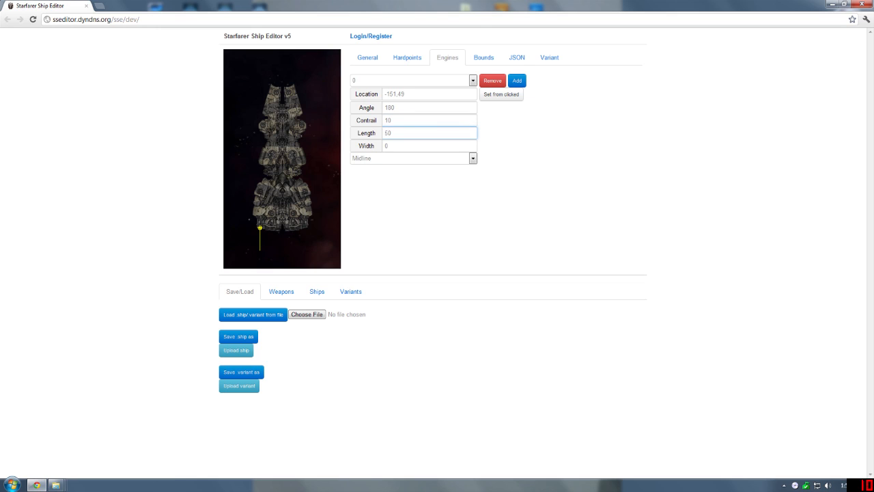
key("Tab")
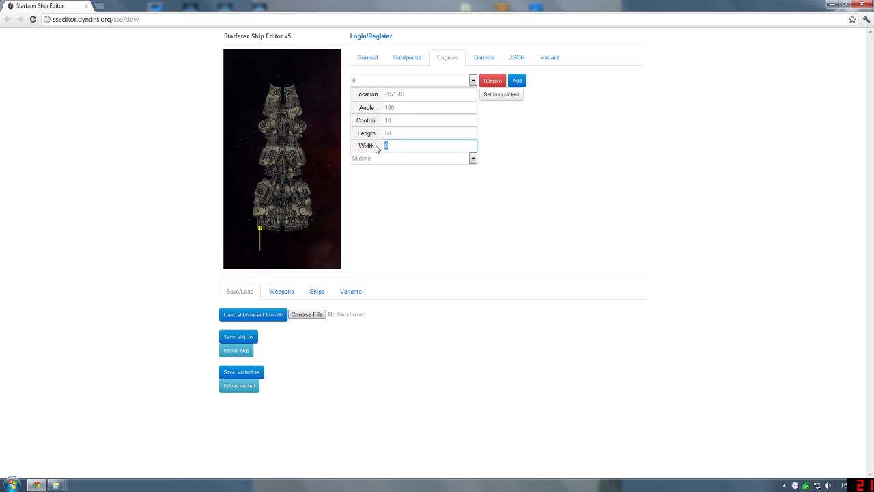
type("20")
left_click(396, 133)
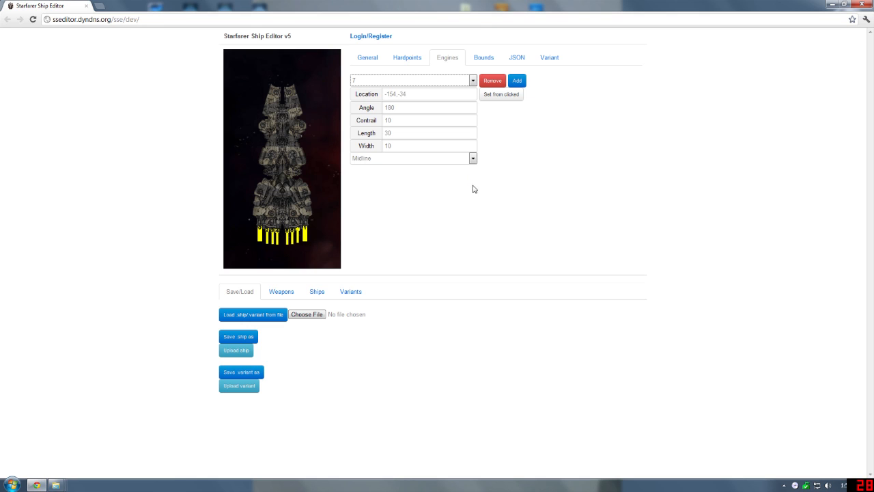
Check the style options available for engine 7, leaving Midline selected.
left_click(473, 159)
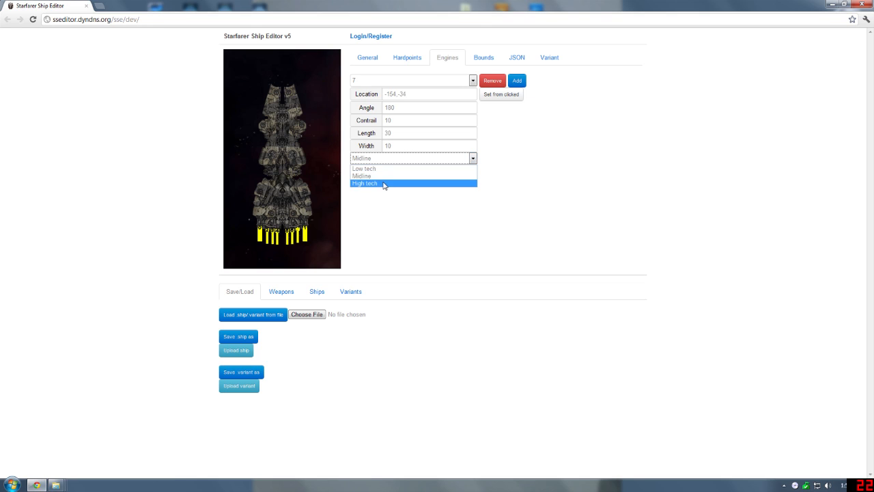
left_click(473, 159)
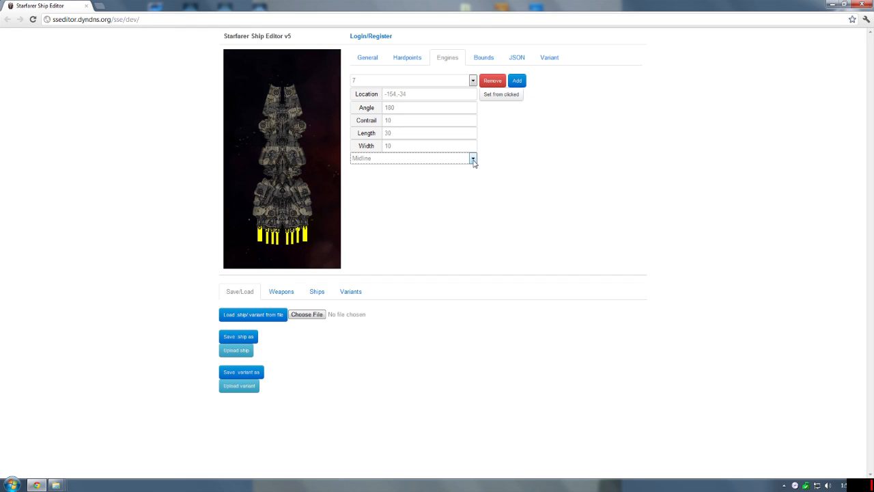
left_click(473, 160)
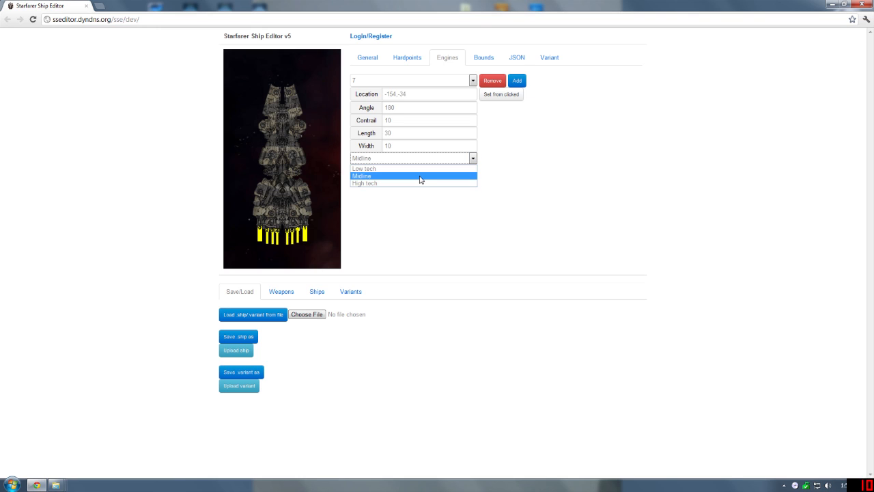
left_click(474, 159)
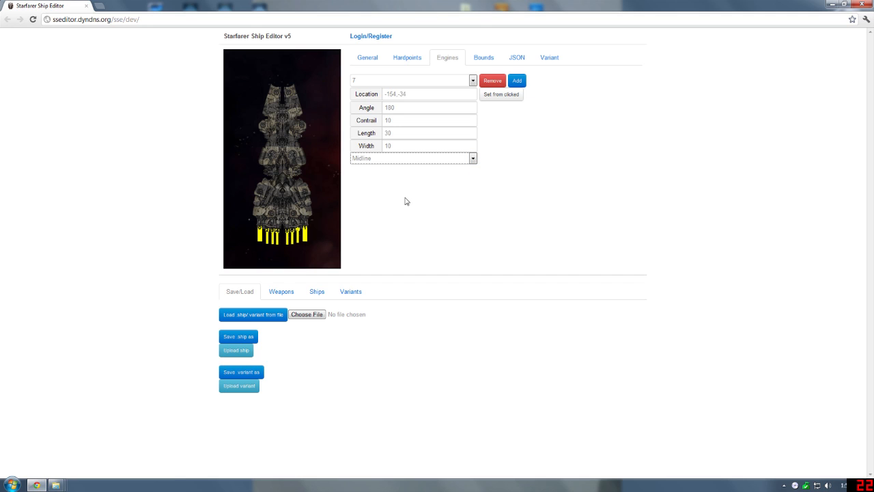
Start the ship's bounds by adding bounding points from the hull's rear left corner up along its left edge.
left_click(484, 60)
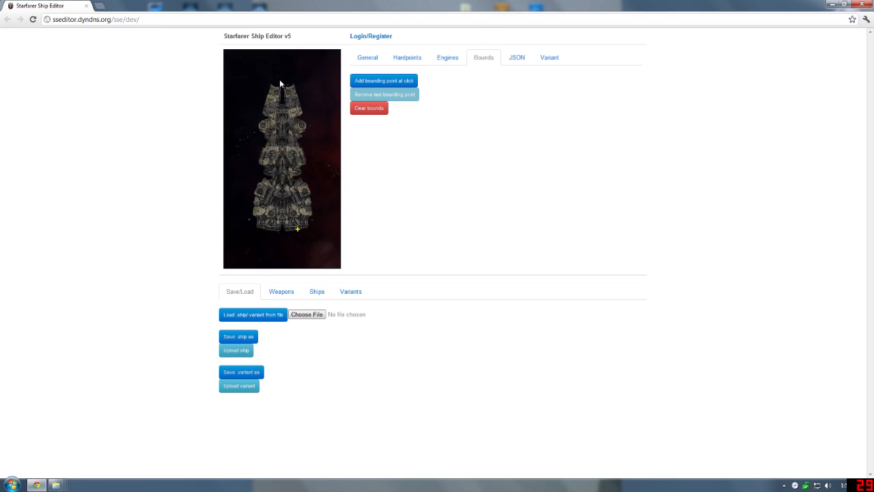
left_click(257, 228)
left_click(376, 83)
left_click(385, 83)
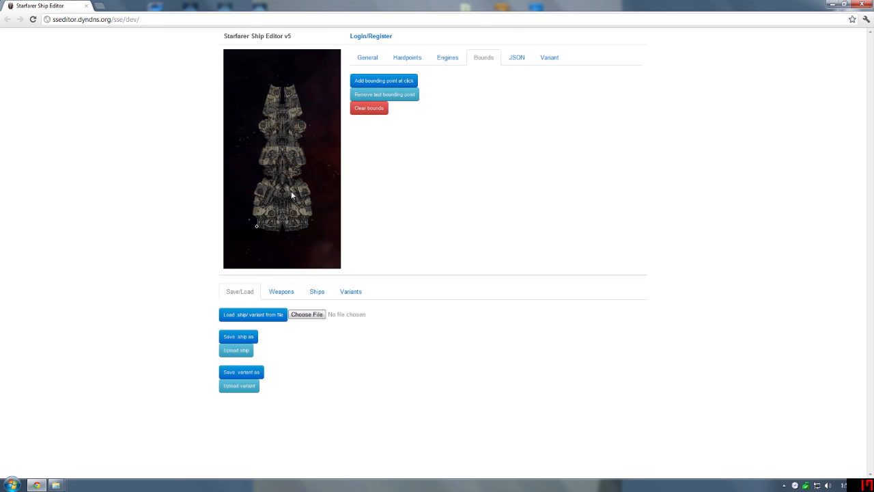
left_click(256, 217)
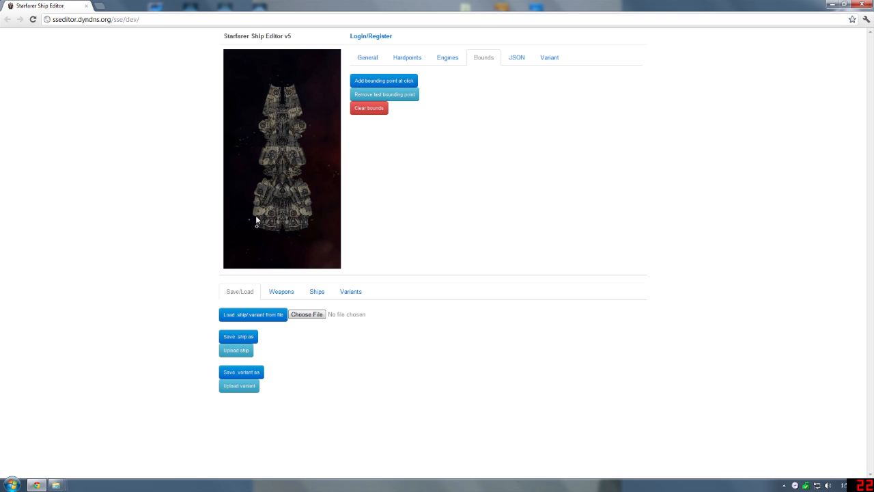
left_click(371, 83)
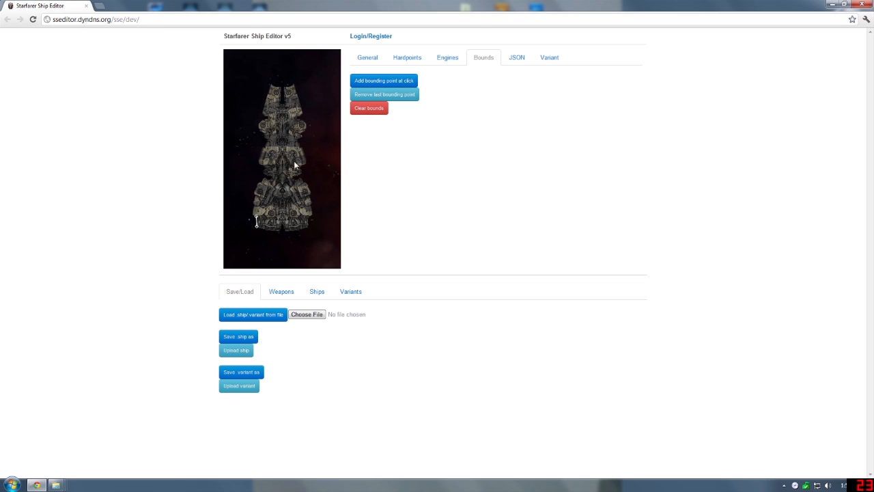
left_click(252, 215)
left_click(365, 83)
left_click(254, 194)
left_click(369, 85)
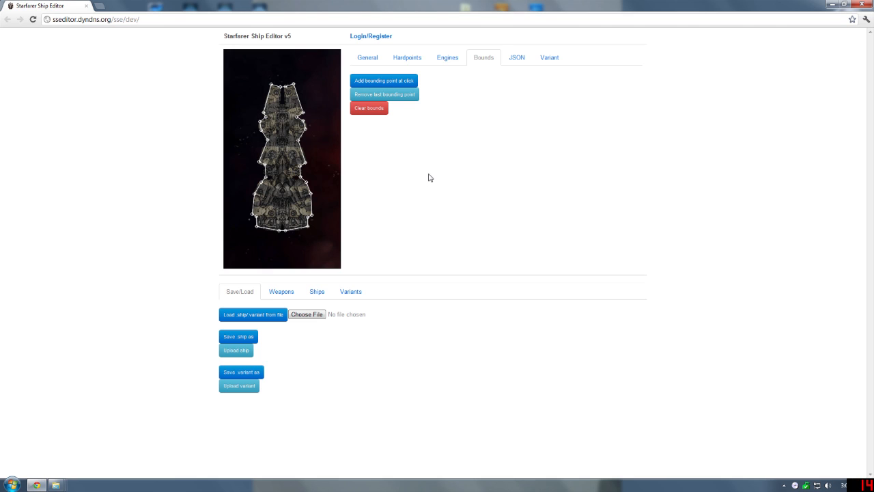
Review the ship's generated JSON and the general variant settings, and return to the finished bounds.
left_click(449, 59)
left_click(483, 58)
left_click(512, 61)
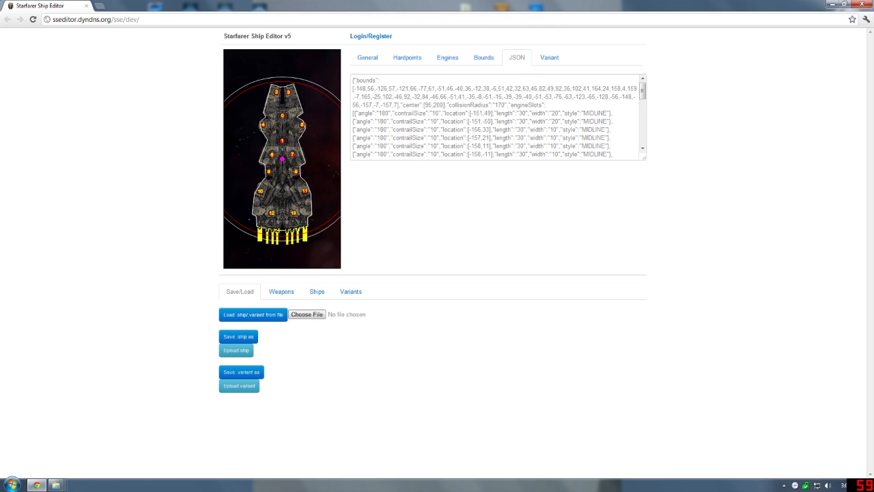
left_click(549, 57)
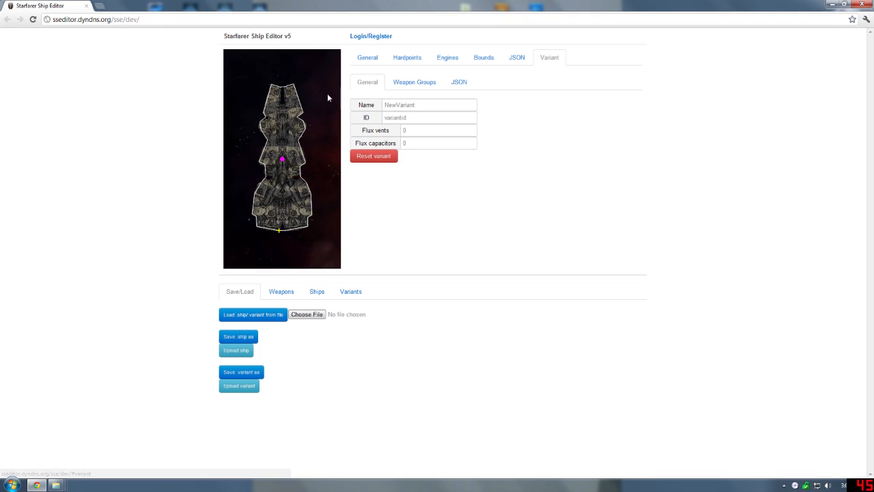
left_click(514, 60)
left_click(551, 61)
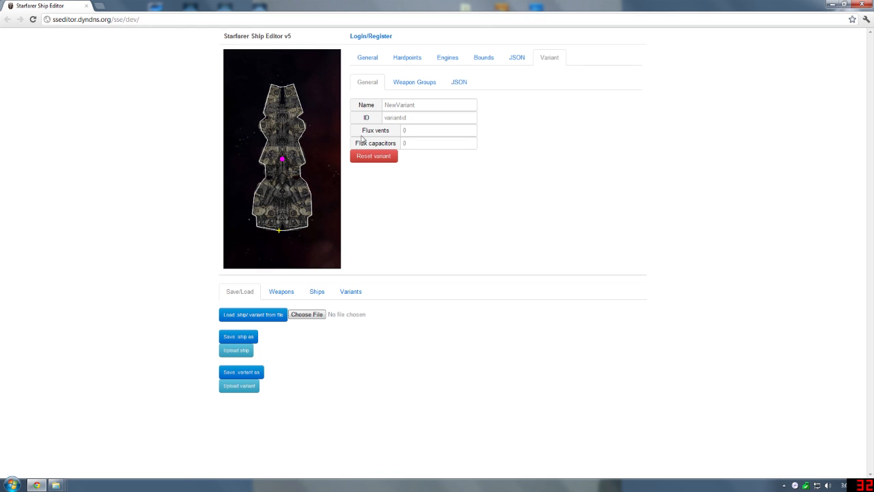
left_click(506, 58)
left_click(480, 59)
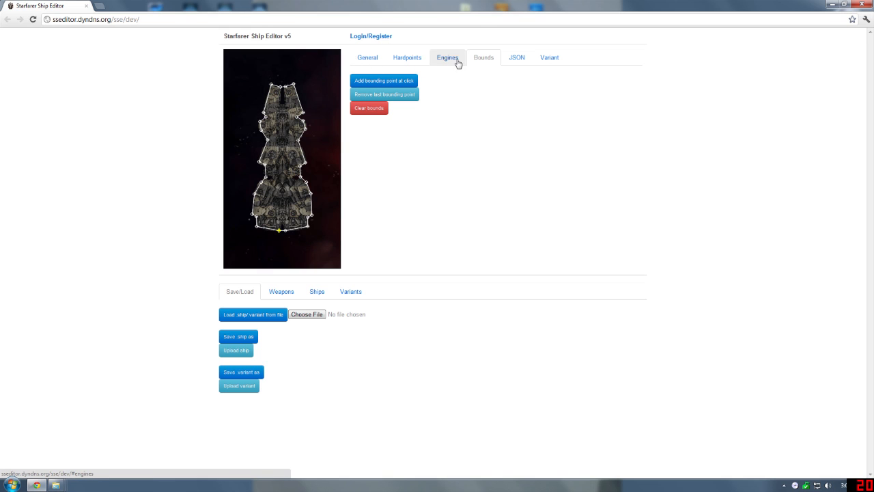
Check the ship's general properties, hardpoints, engines and bounds once more.
left_click(375, 60)
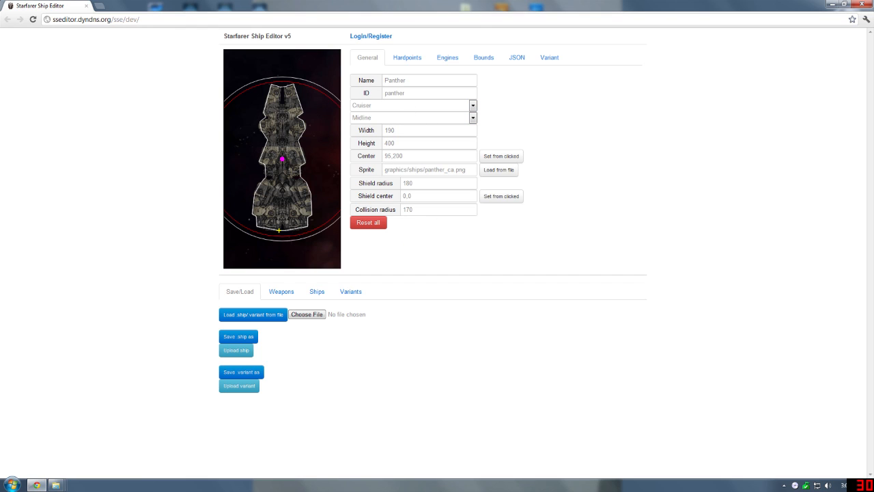
left_click(409, 60)
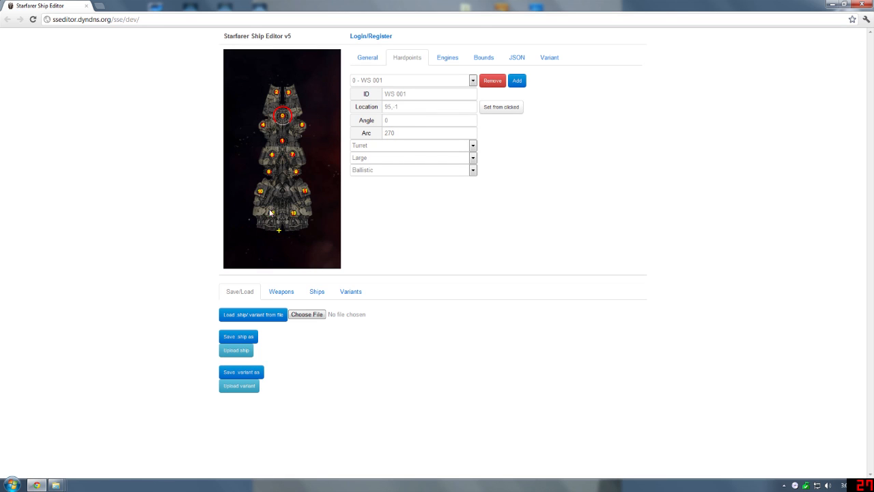
left_click(408, 80)
left_click(449, 59)
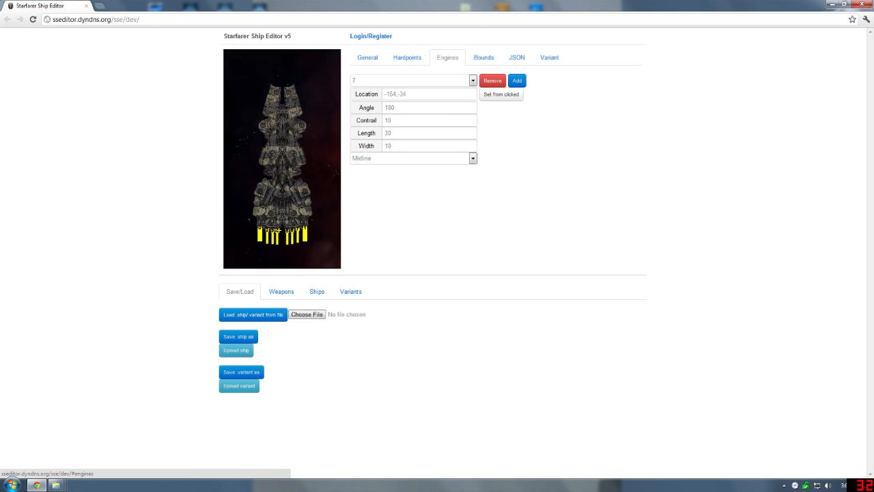
left_click(480, 61)
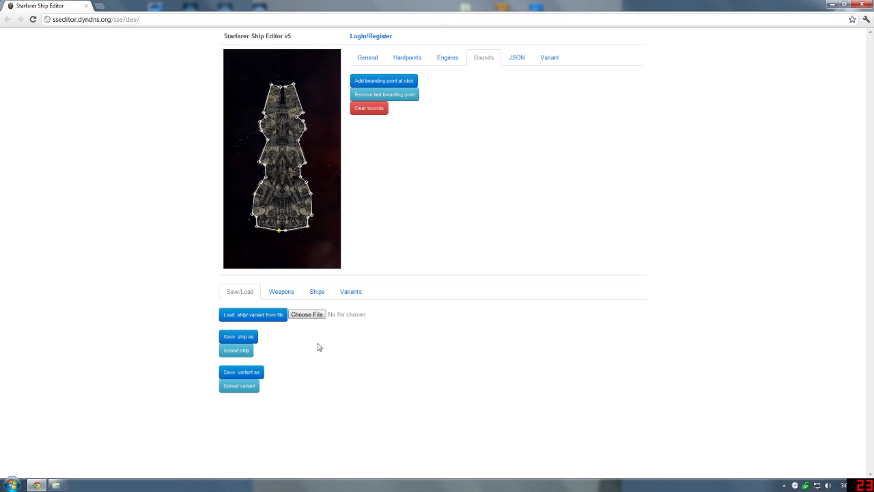
Save the ship as panther.ship and paste the copied file into the starfarer-core/data/hulls folder in Windows Explorer.
left_click(367, 58)
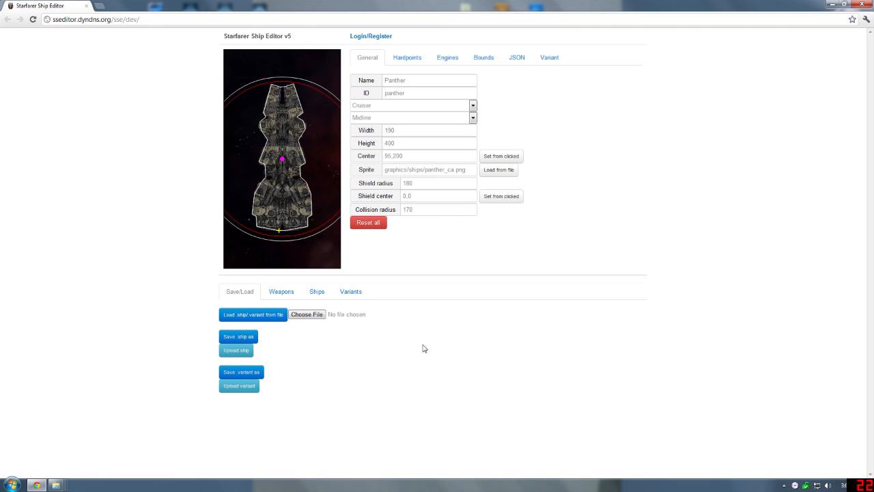
left_click(238, 337)
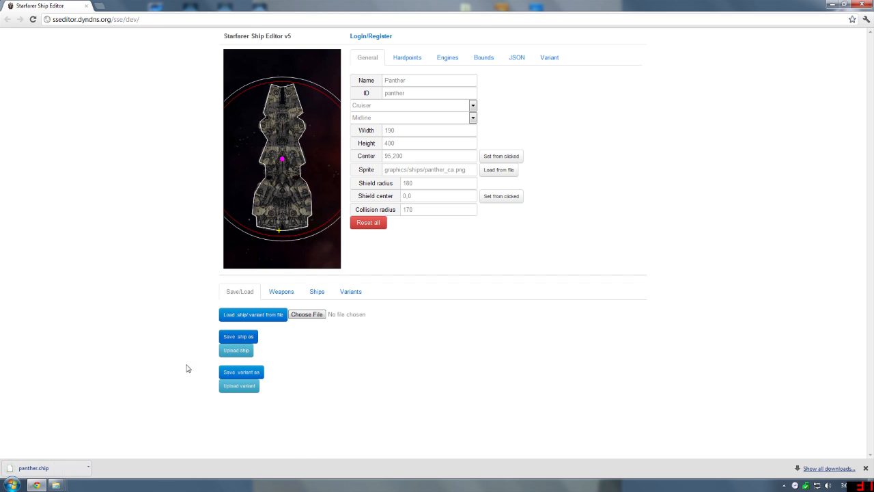
left_click(56, 484)
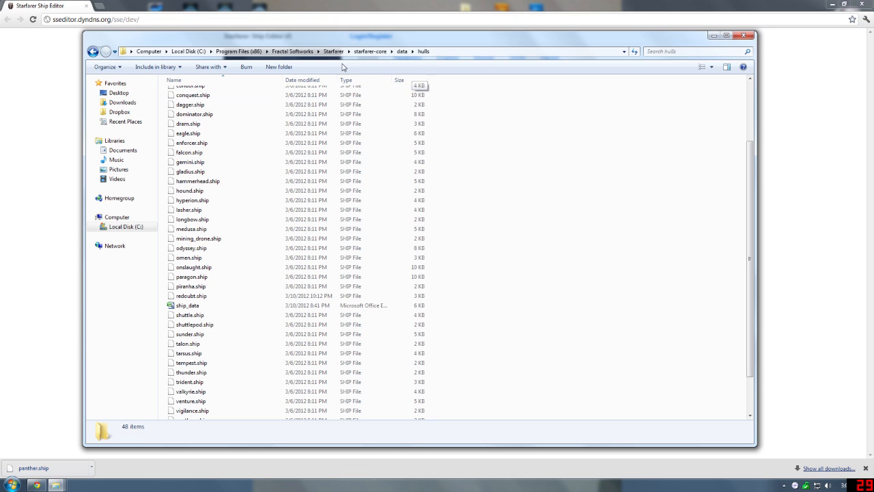
right_click(549, 187)
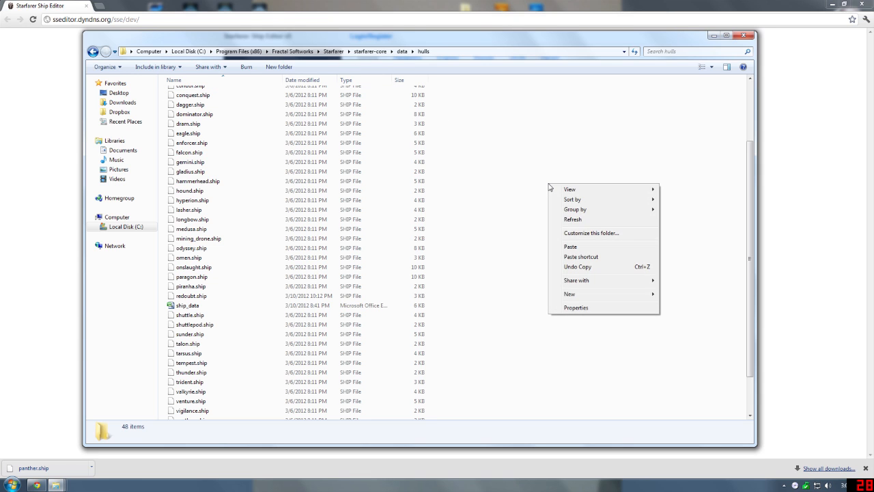
left_click(583, 246)
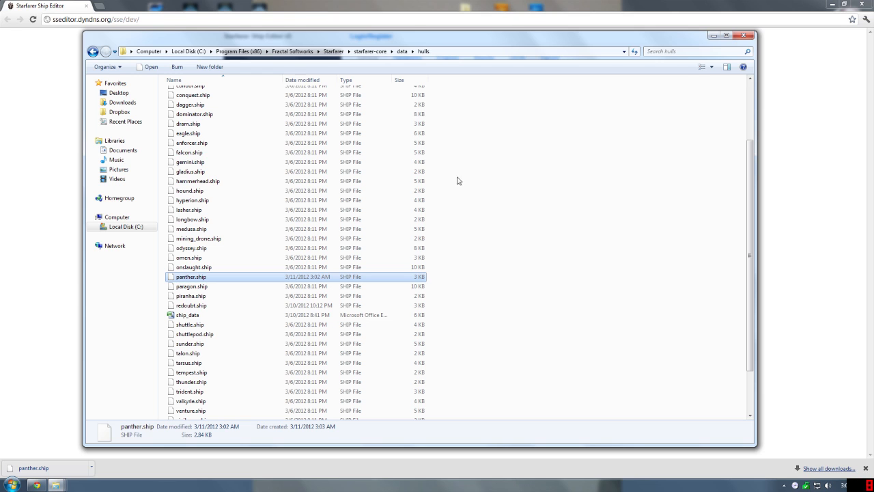
Open the ship_data file from the hulls folder in Excel and autofit the width of all columns.
double_click(200, 315)
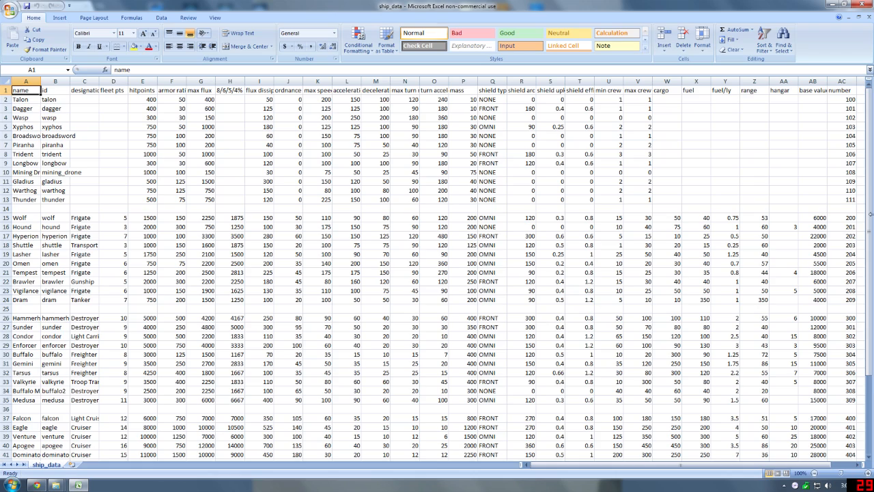
left_click_drag(871, 218, 870, 197)
left_click(7, 81)
double_click(40, 80)
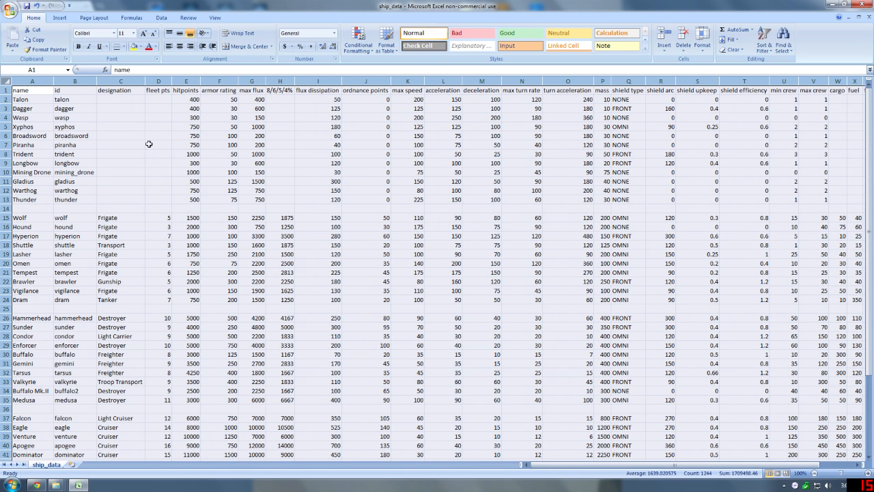
Freeze the top row of the ship_data sheet so the column headings stay in view.
left_click(214, 18)
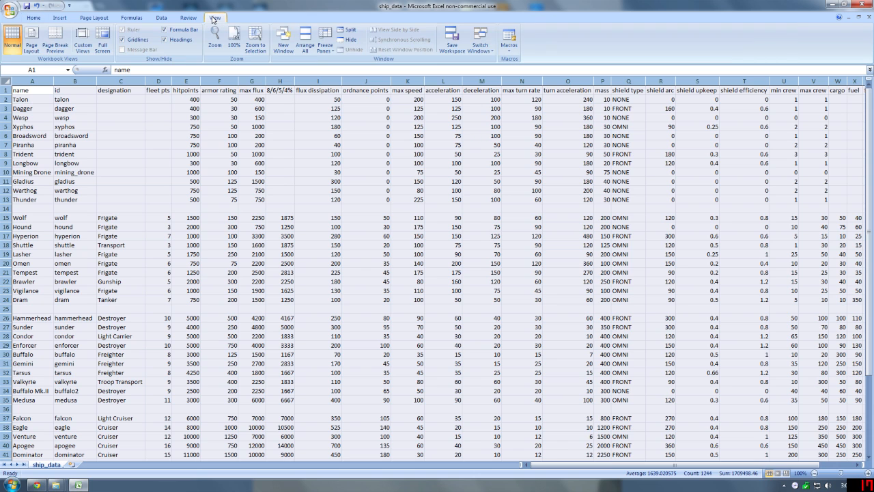
left_click(327, 43)
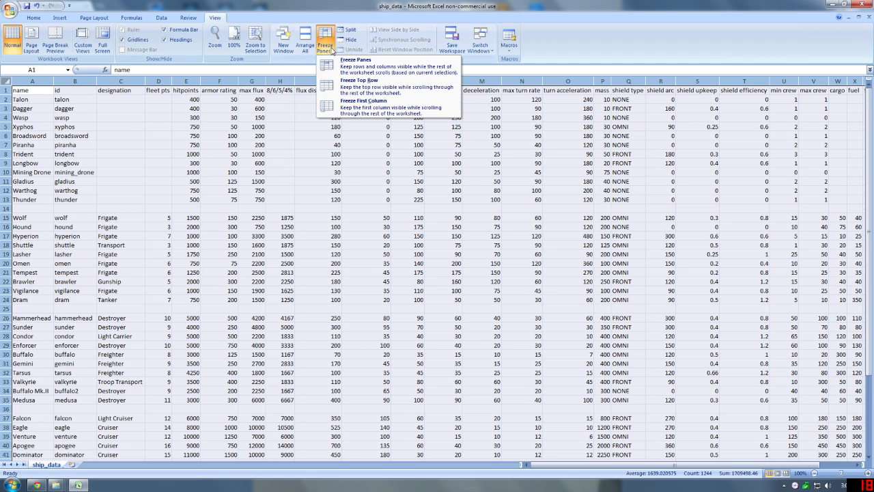
left_click(359, 83)
Insert an empty row at row 44, between the Redoubt cruiser and the blank row above Onslaught.
scroll(150, 248, "down", 4)
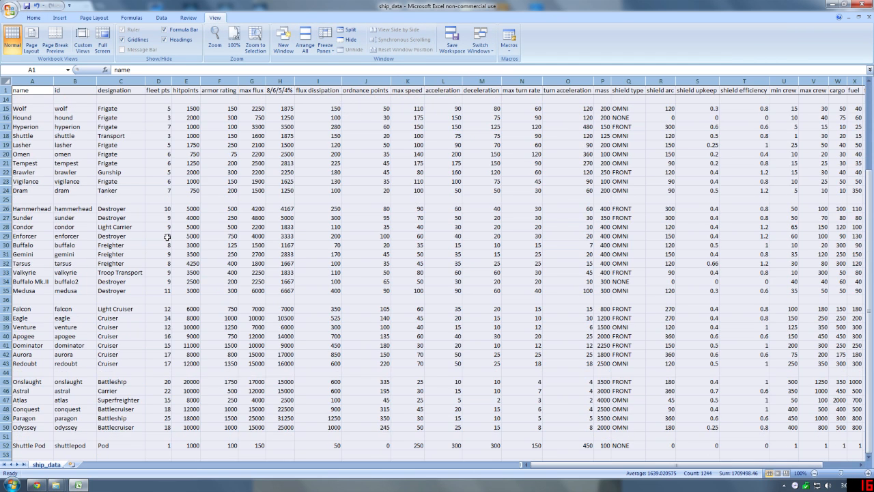
left_click(7, 199)
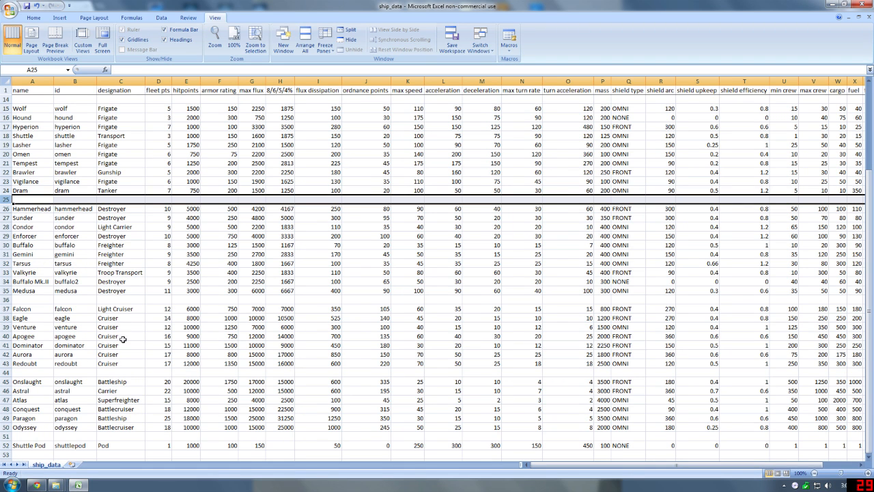
left_click(8, 373)
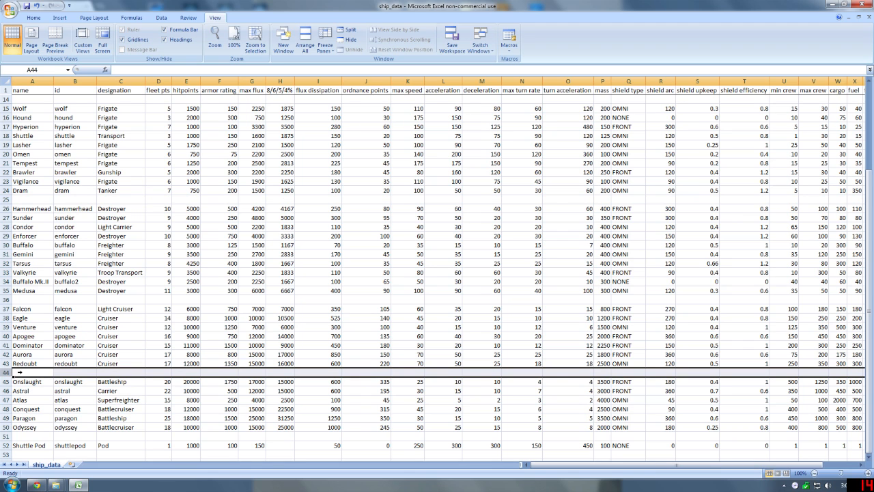
right_click(9, 373)
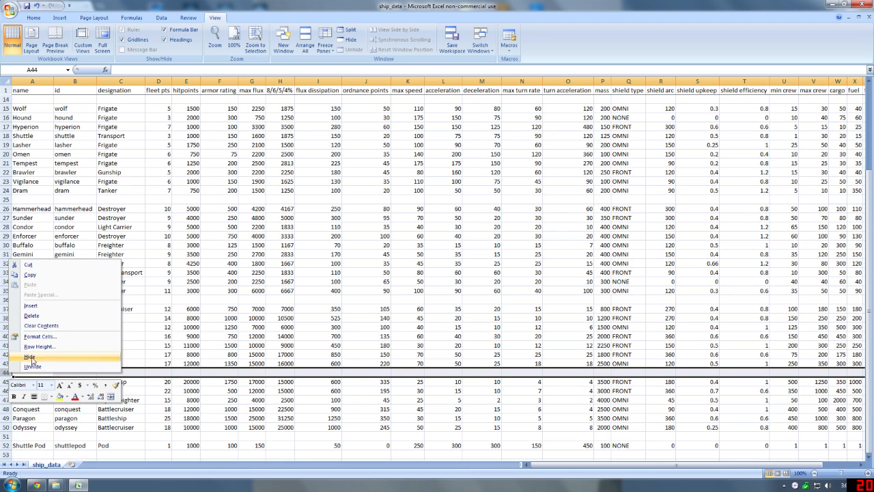
left_click(39, 308)
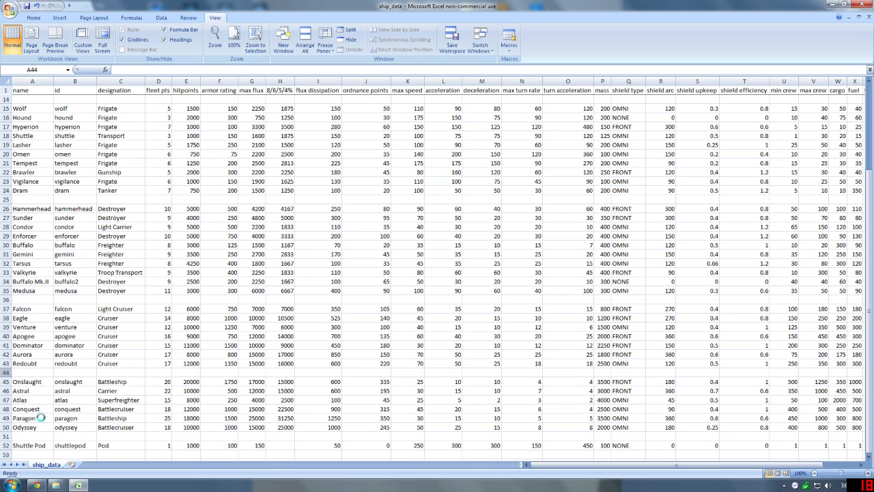
left_click(31, 380)
Fill in the new row 44 with name Panther, id panther and designation Cruiser.
left_click(31, 373)
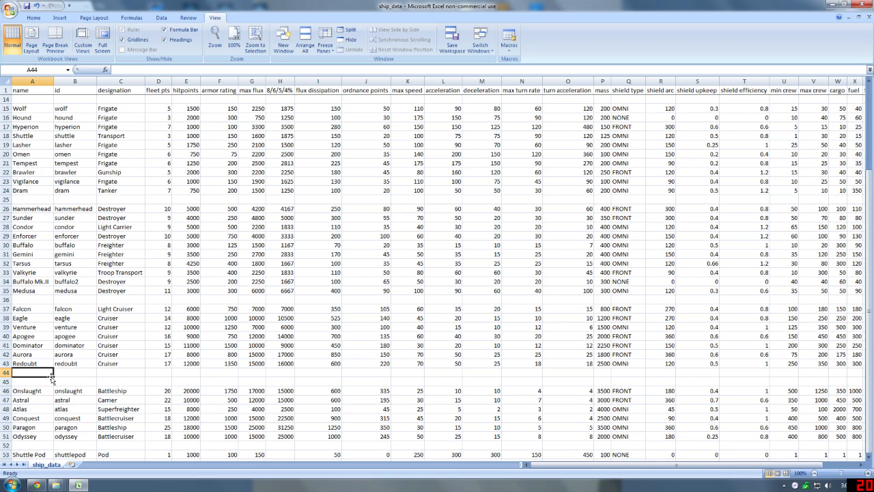
type("Pa")
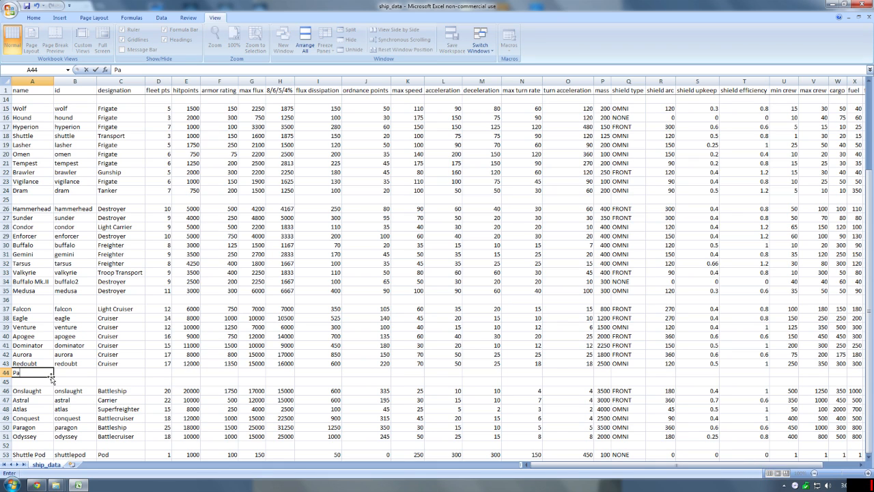
type("nther")
left_click(62, 373)
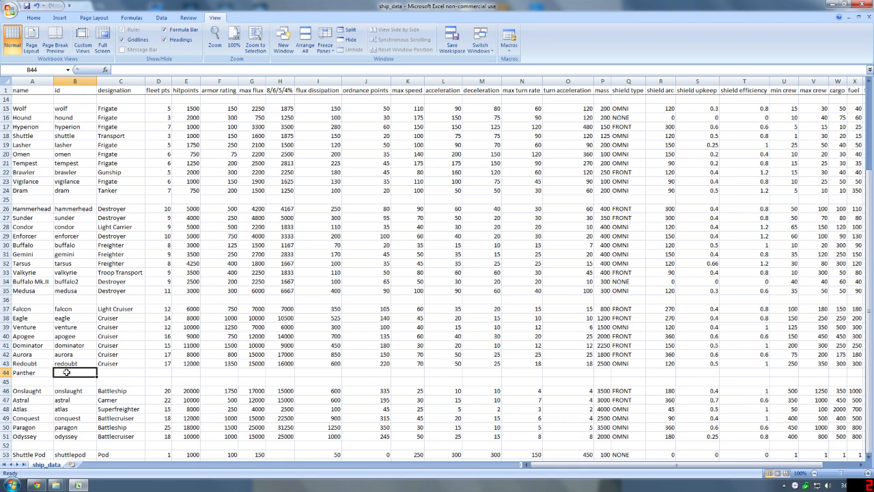
type("panther")
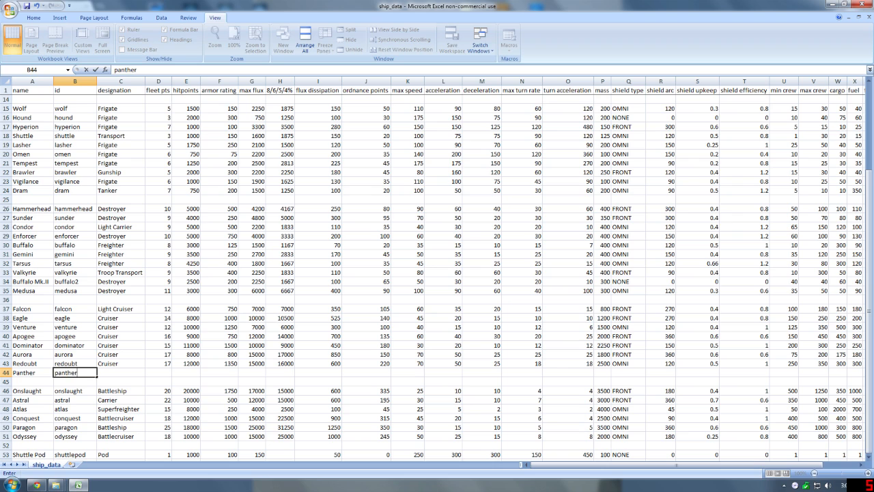
left_click(106, 373)
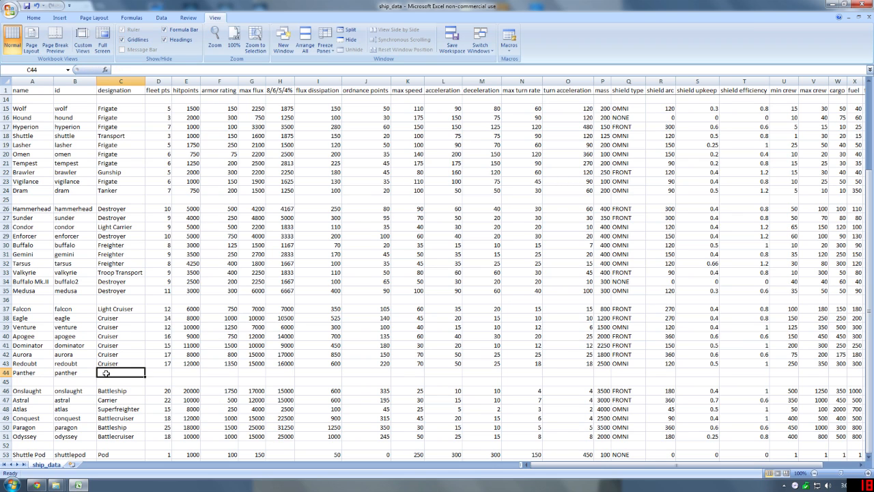
type("Cruiser")
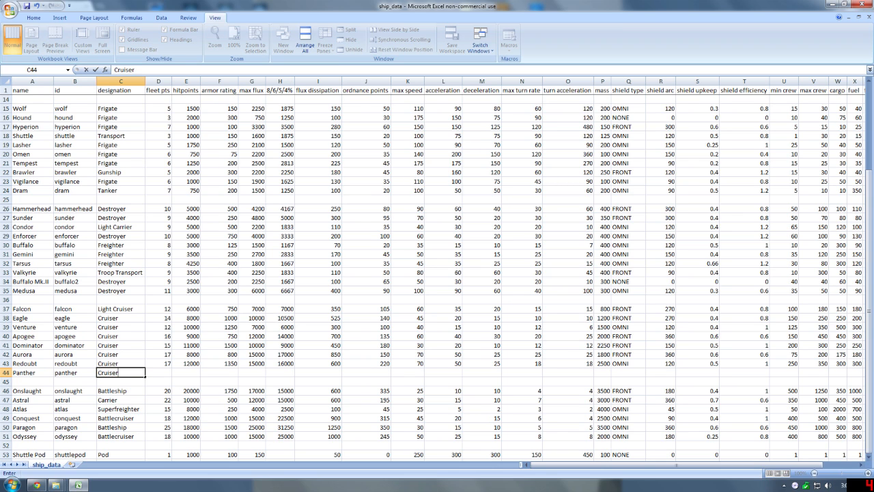
Set the Panther's fleet points to 16, hitpoints to 11000 and armor rating to 1100.
left_click(166, 372)
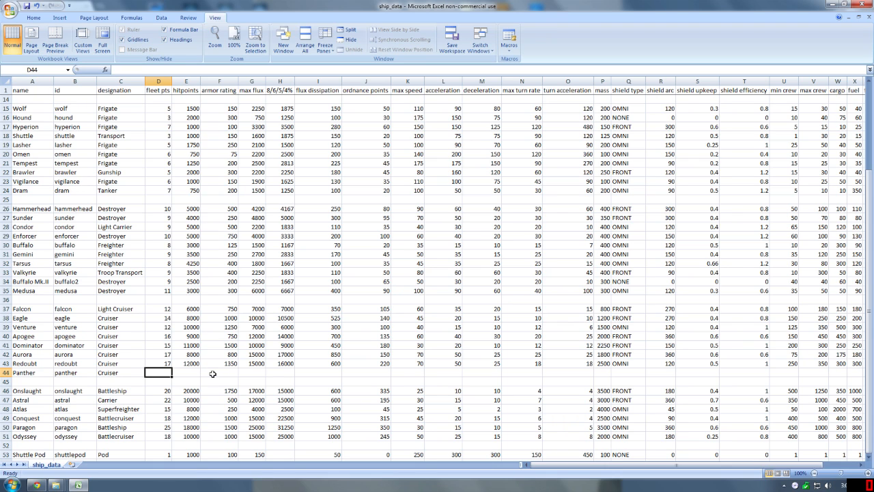
type("16")
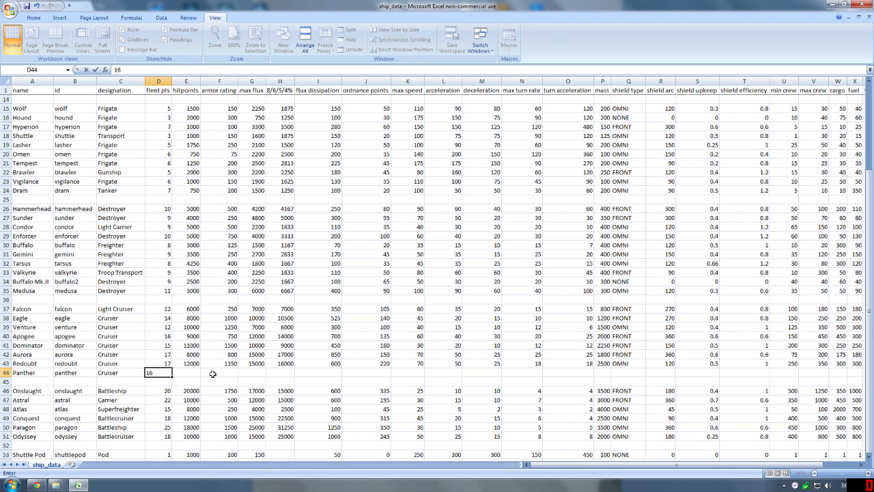
left_click(188, 372)
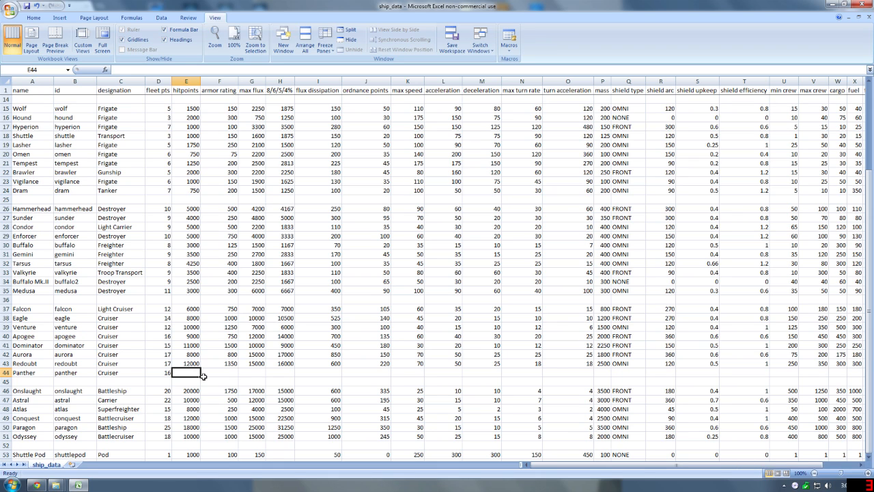
type("11000")
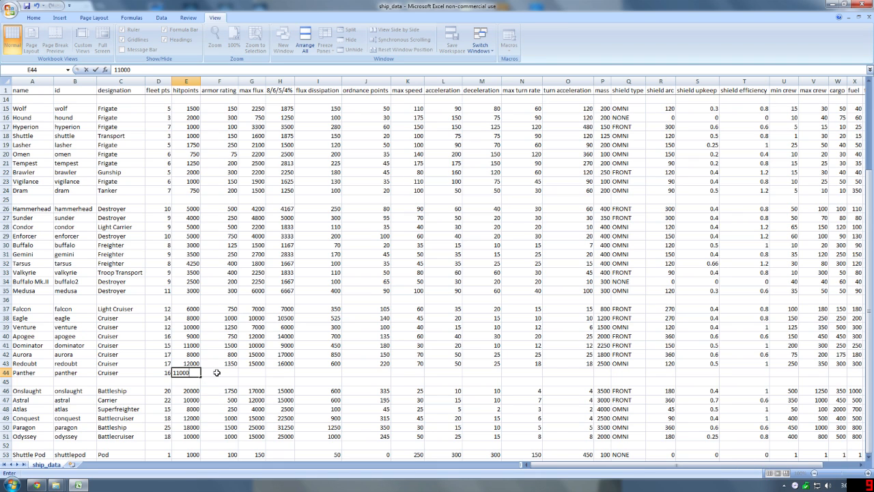
left_click(218, 374)
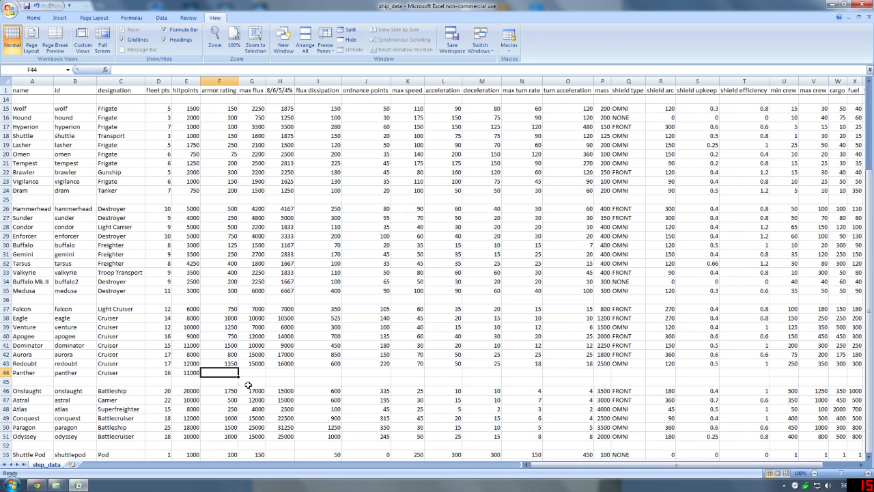
type("1")
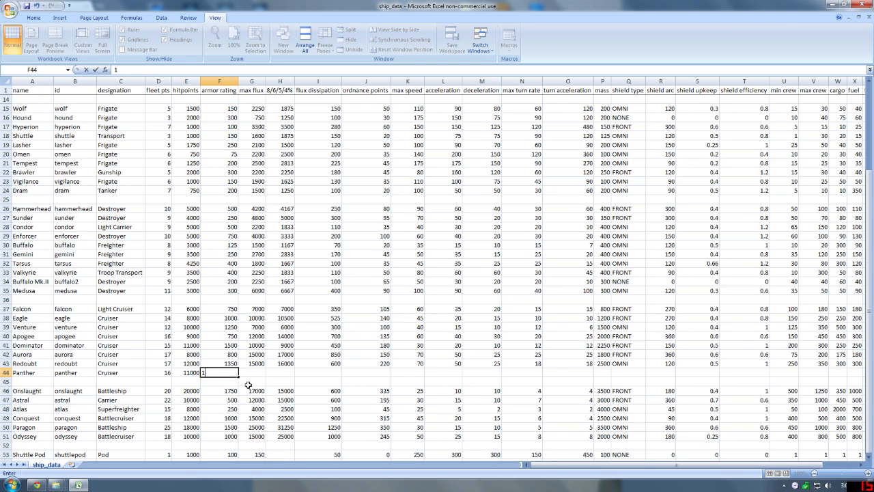
type("100")
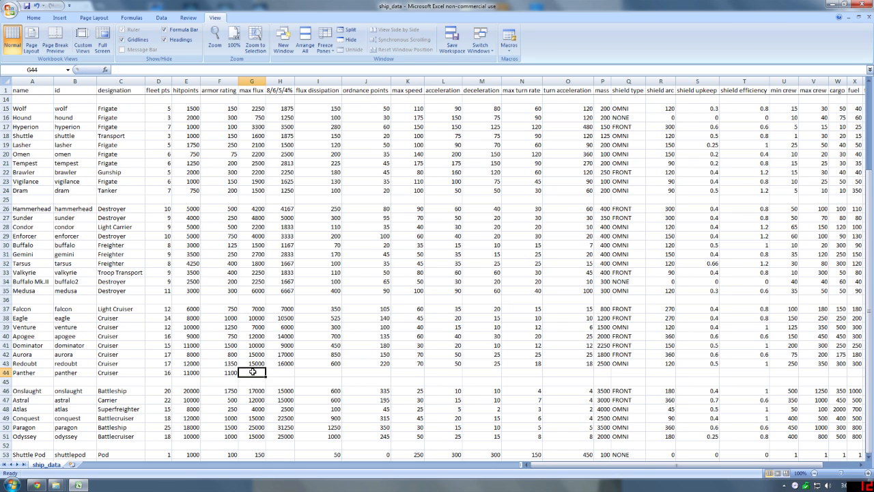
Set the Panther's max flux to 11000, the 8/6/5/4% value to 10000 and flux dissipation to 550.
left_click(251, 373)
type("11000")
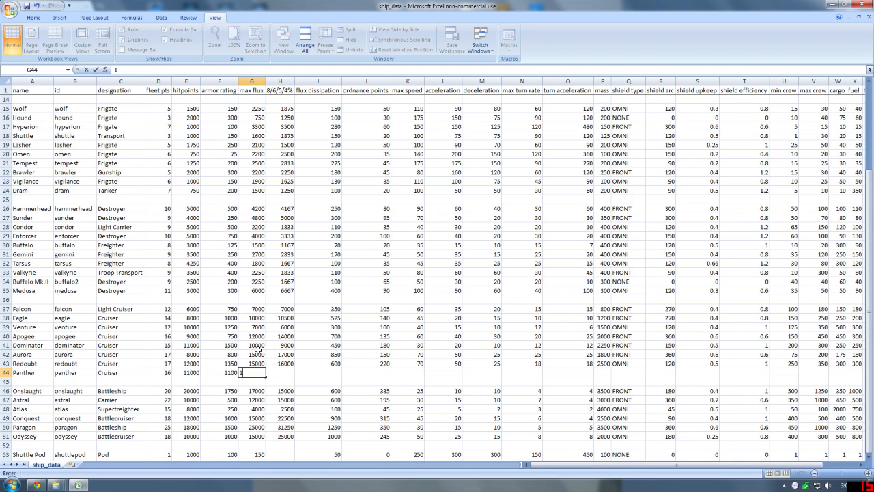
left_click(285, 373)
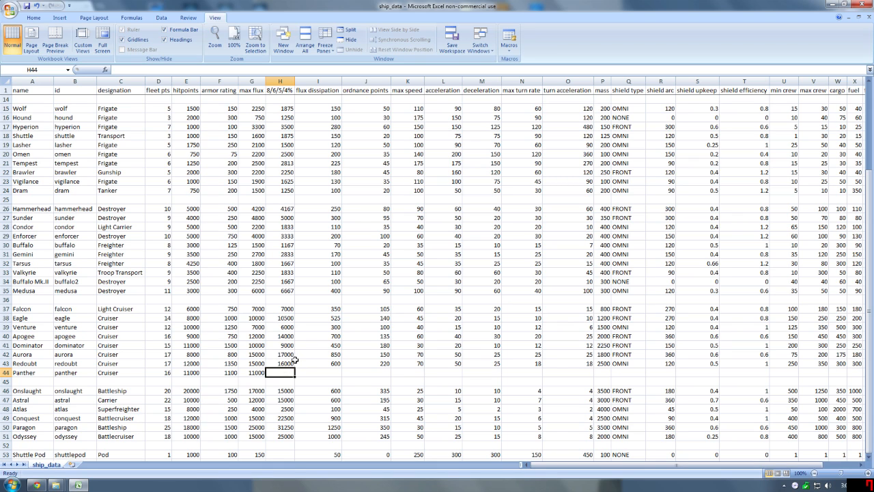
type("10000")
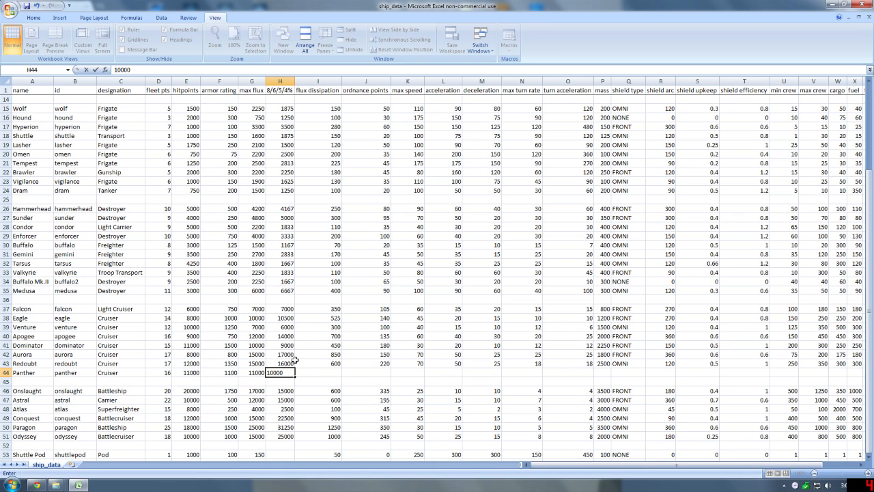
left_click(310, 373)
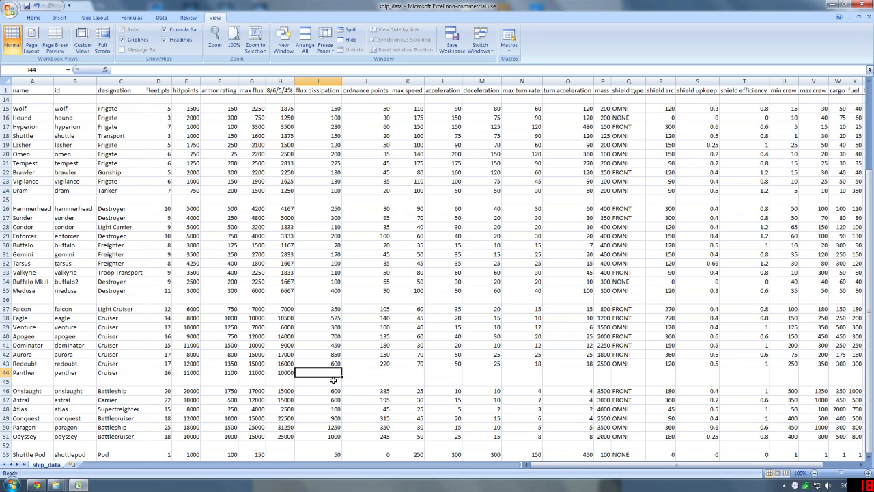
type("55")
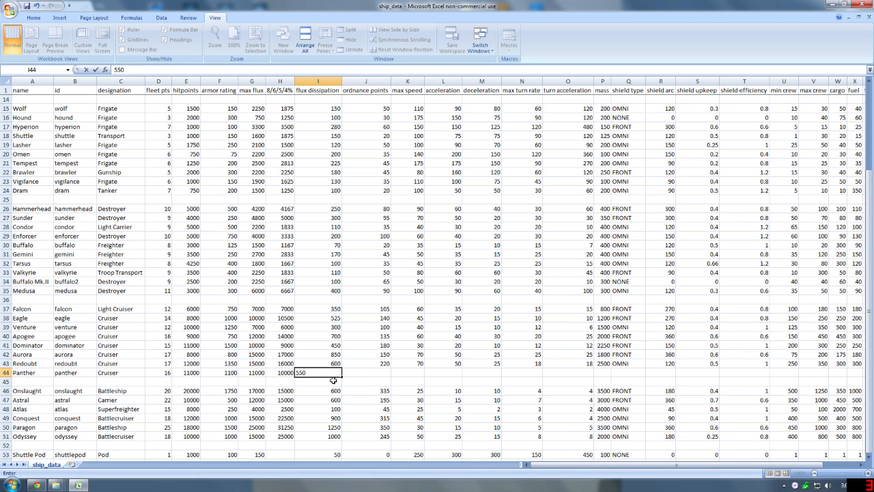
type("0")
Set the Panther's ordnance points to 190, max speed to 70 and acceleration to 50.
left_click(366, 373)
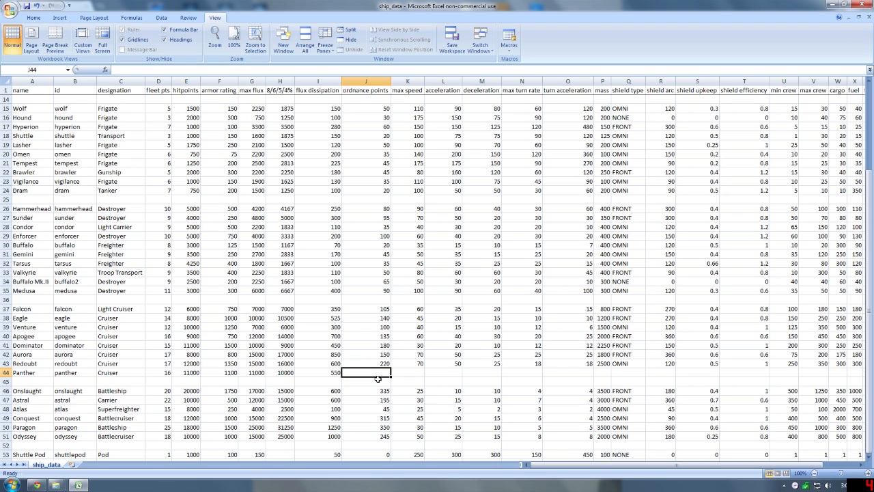
type("190")
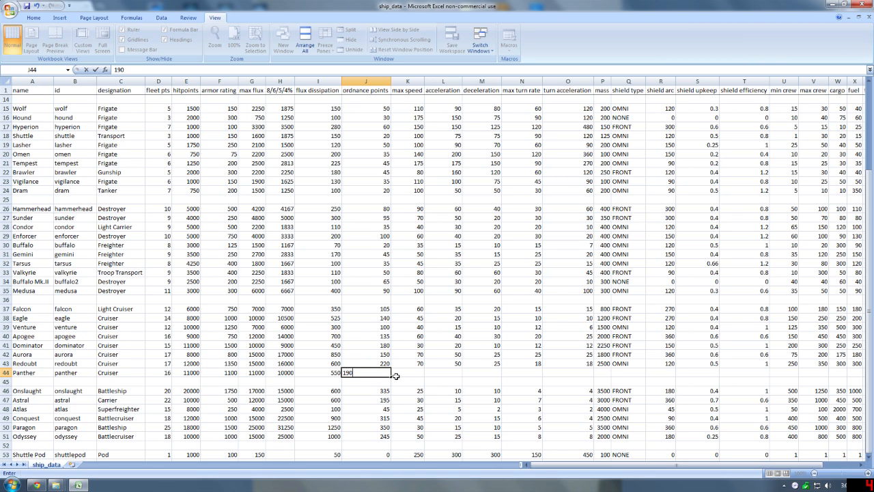
left_click(407, 373)
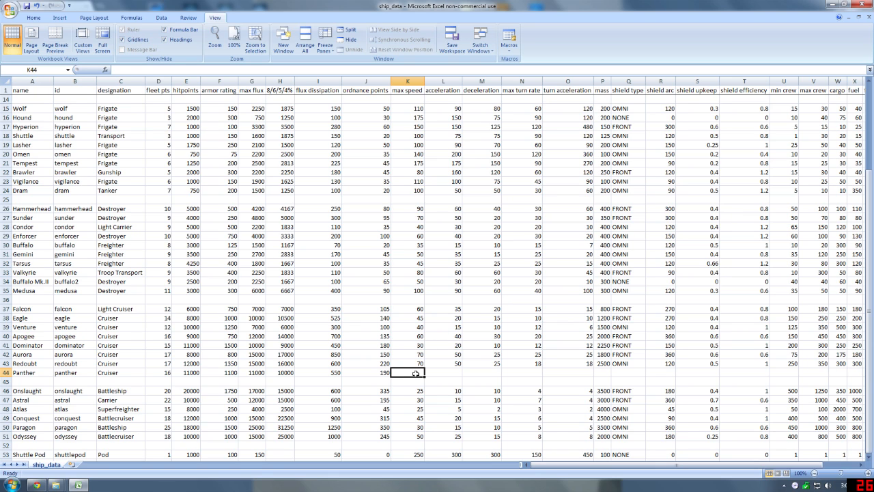
type("70")
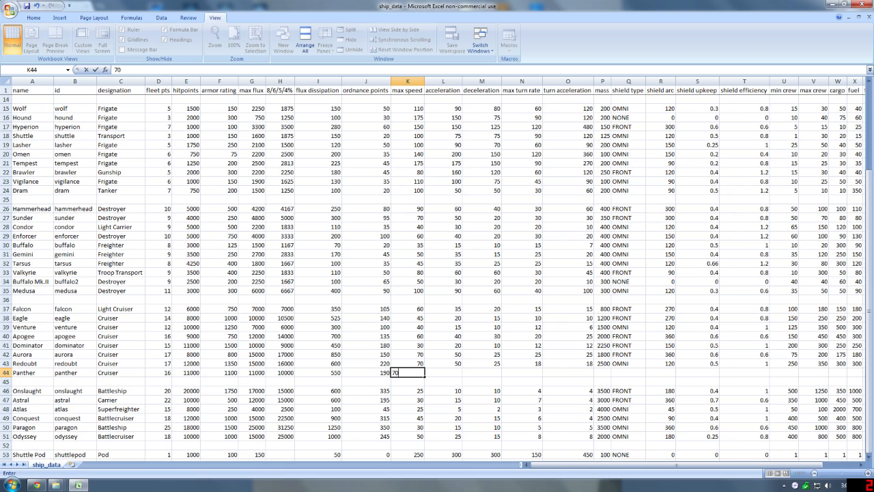
left_click(444, 375)
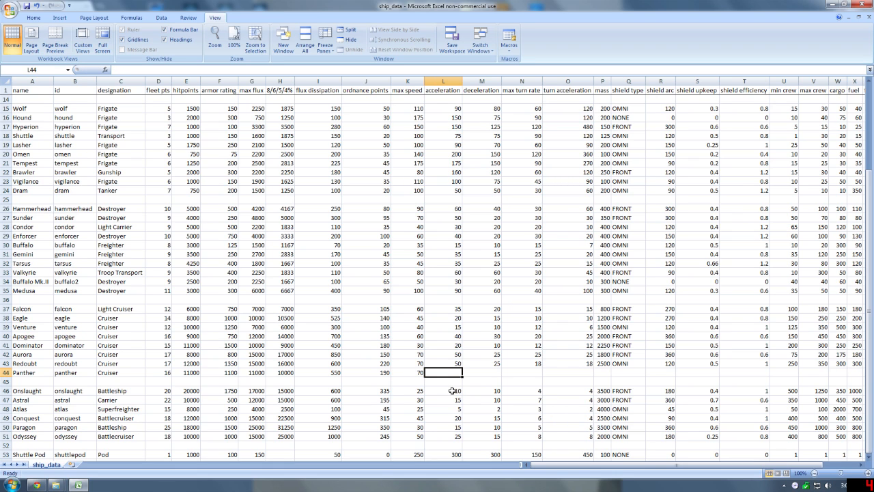
type("50")
Set the Panther's deceleration to 25 and max turn rate to 18.
left_click(482, 373)
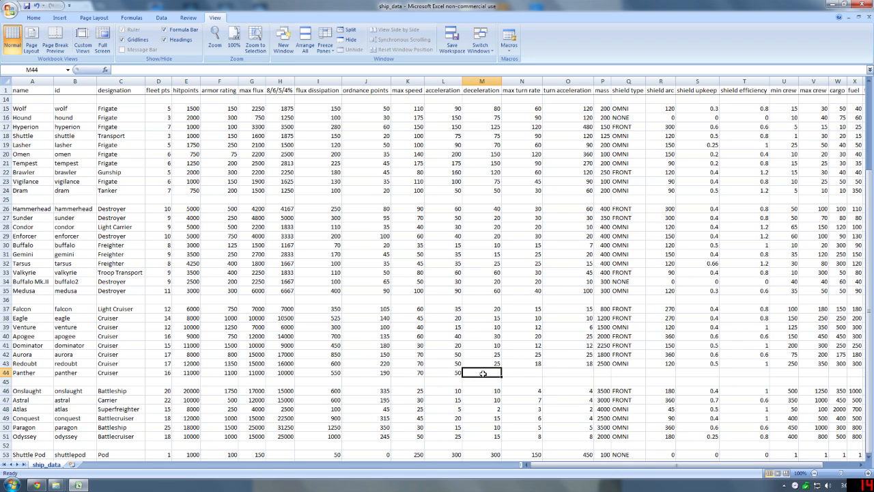
type("25")
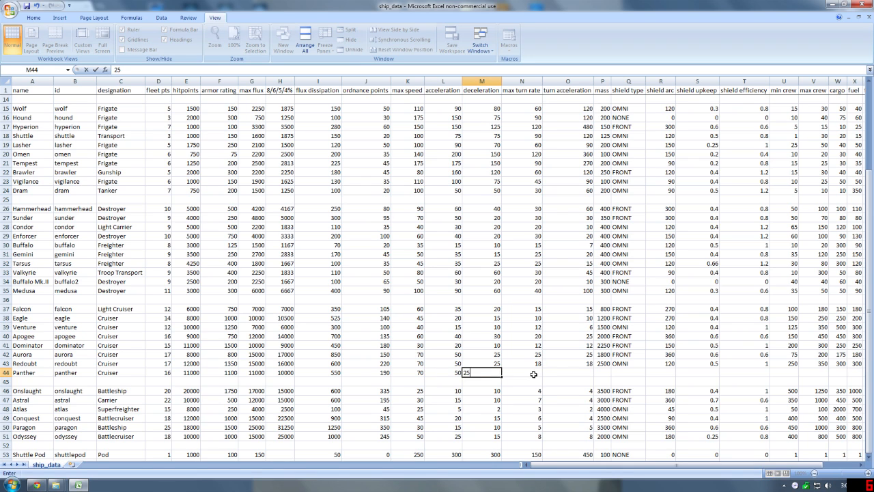
left_click(535, 375)
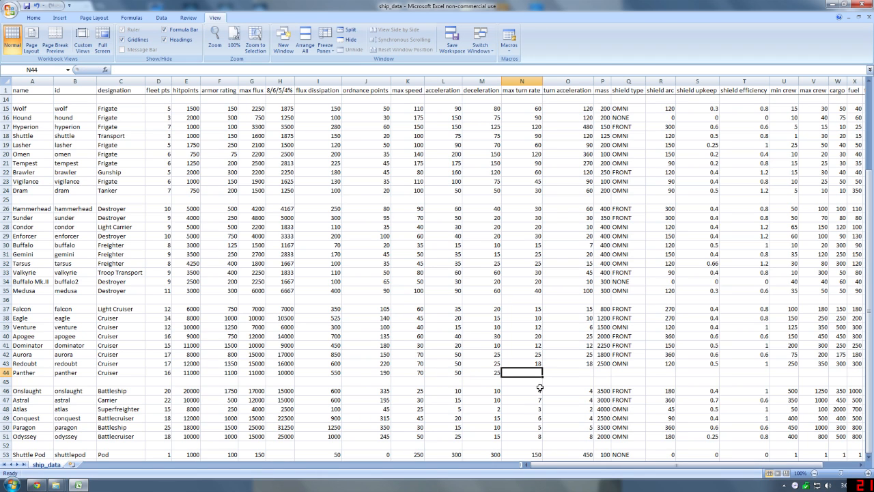
type("28")
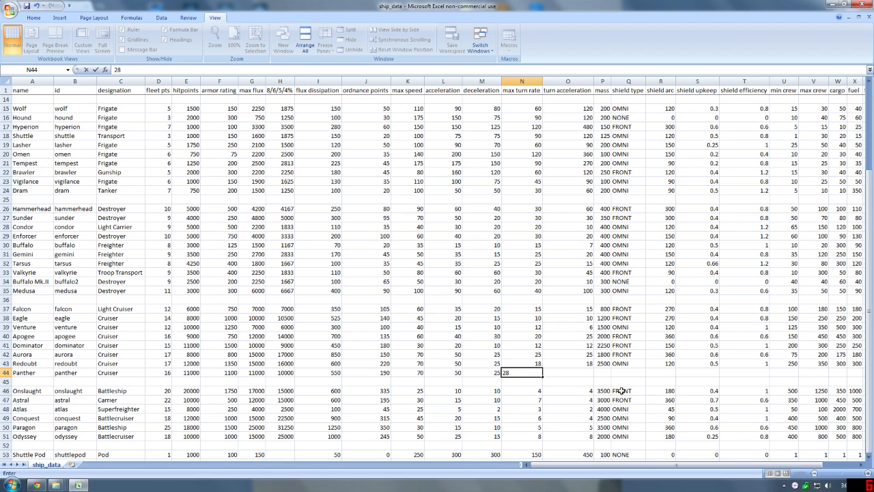
left_click(580, 374)
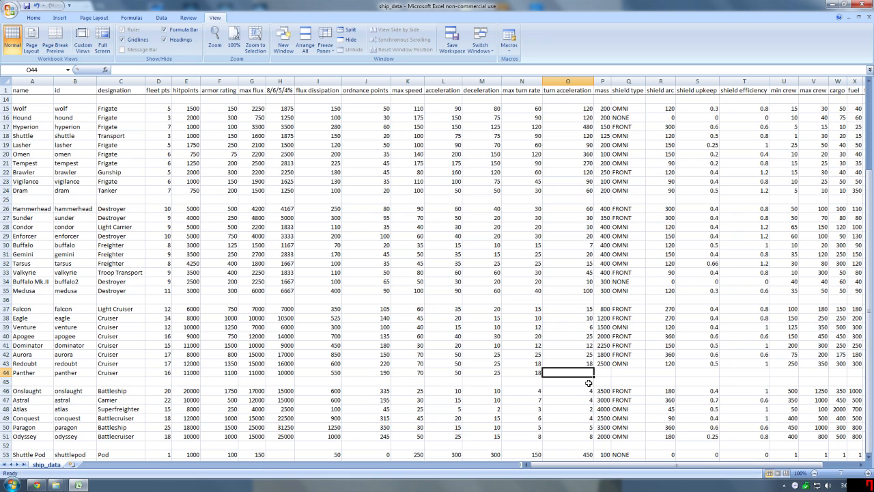
Set the Panther's turn acceleration to 18 and mass to 2300.
type("18")
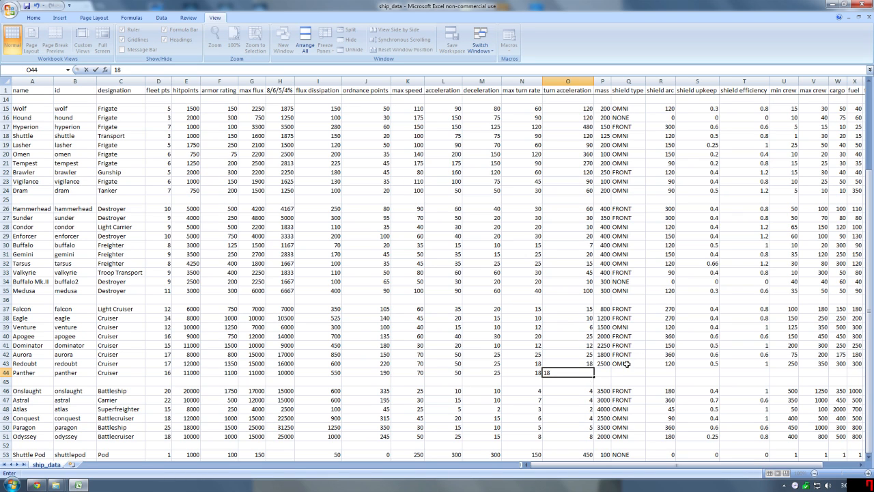
left_click(603, 372)
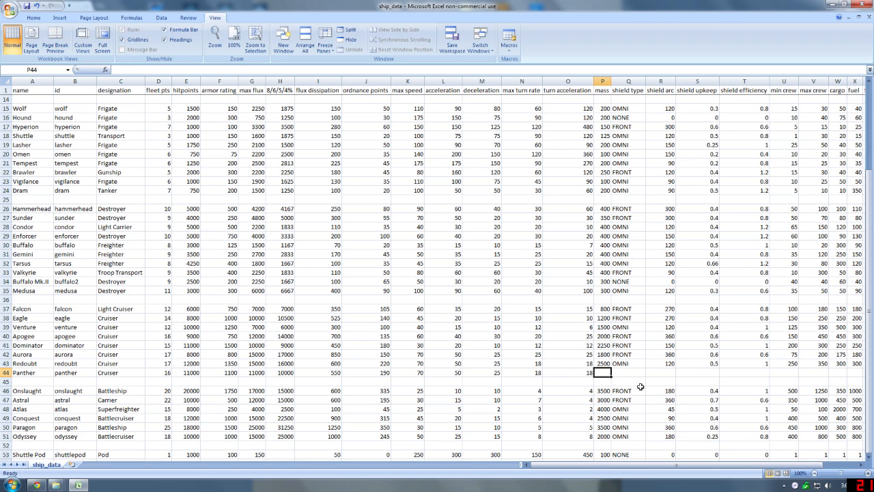
type("23")
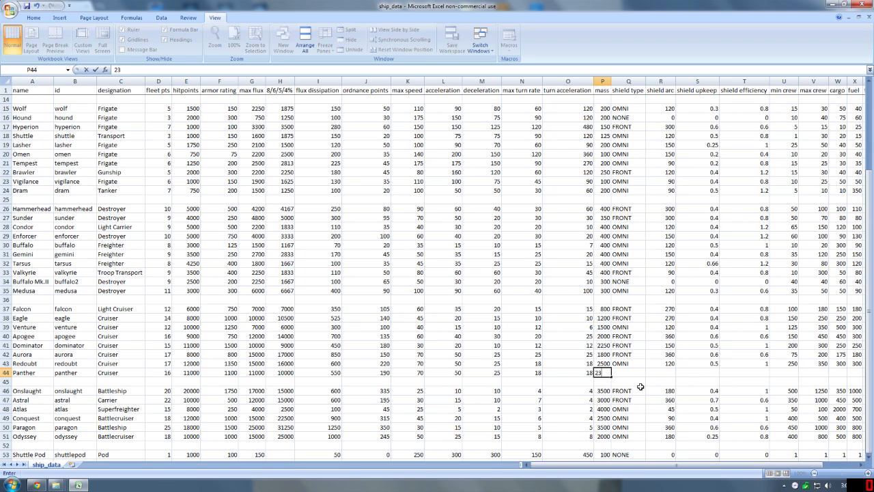
type("00")
Fill in the Panther's shield stats: type OMNI, arc 120, upkeep 0.5 and efficiency 1.
left_click(626, 373)
type("OMNI")
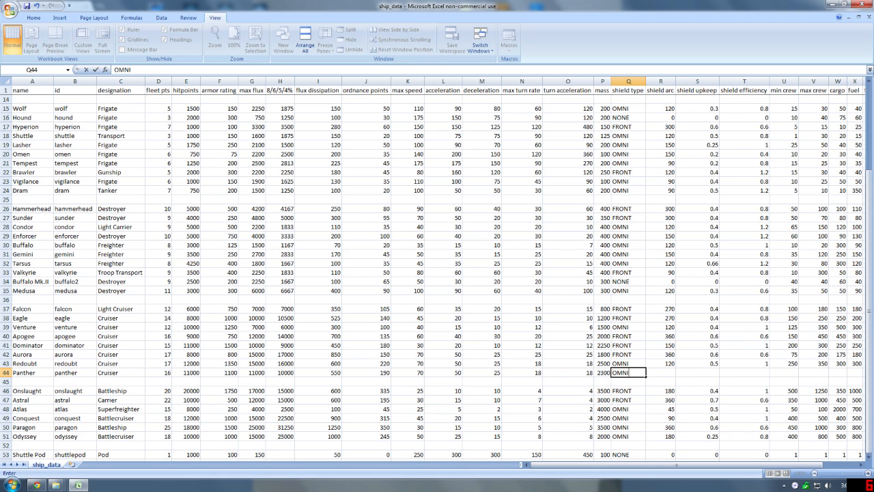
left_click(657, 373)
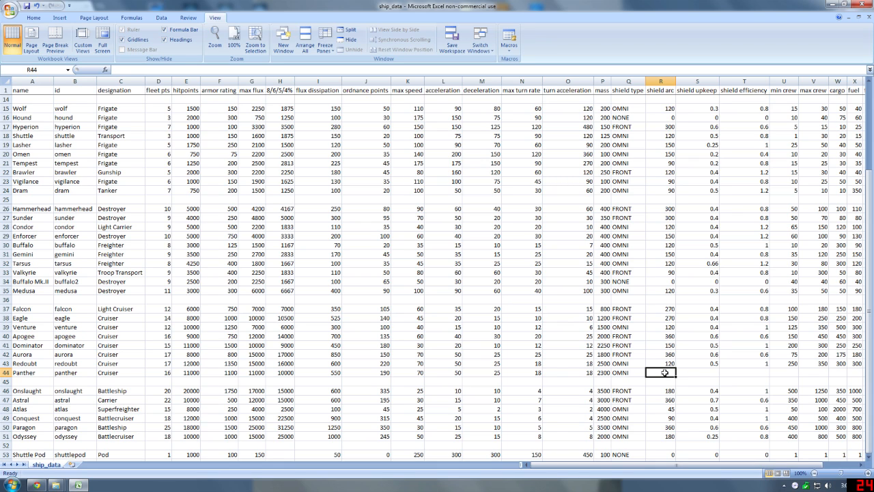
type("120")
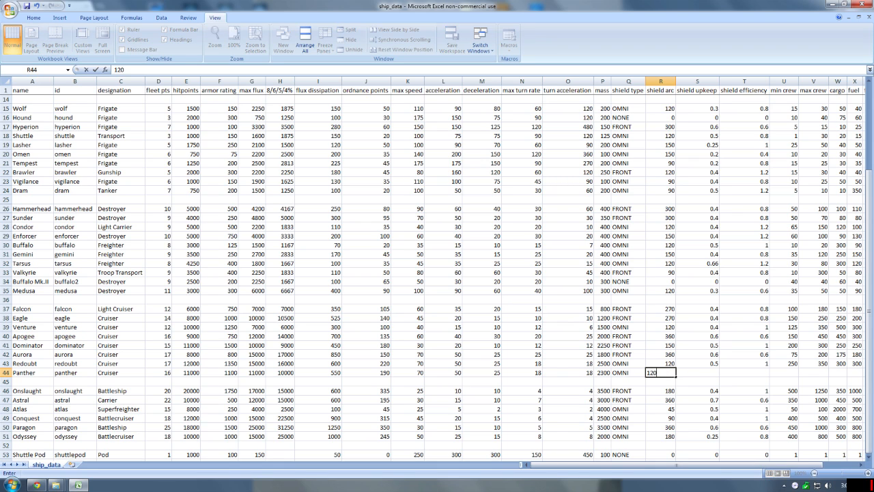
left_click(697, 373)
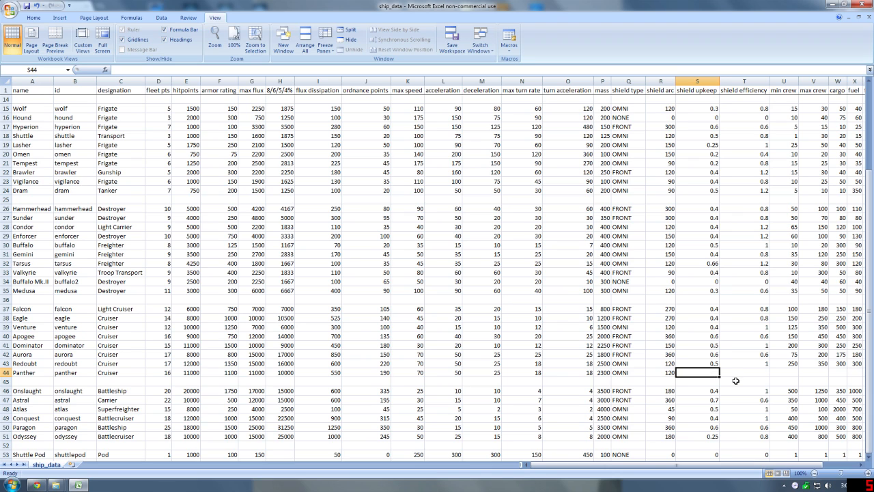
type(".")
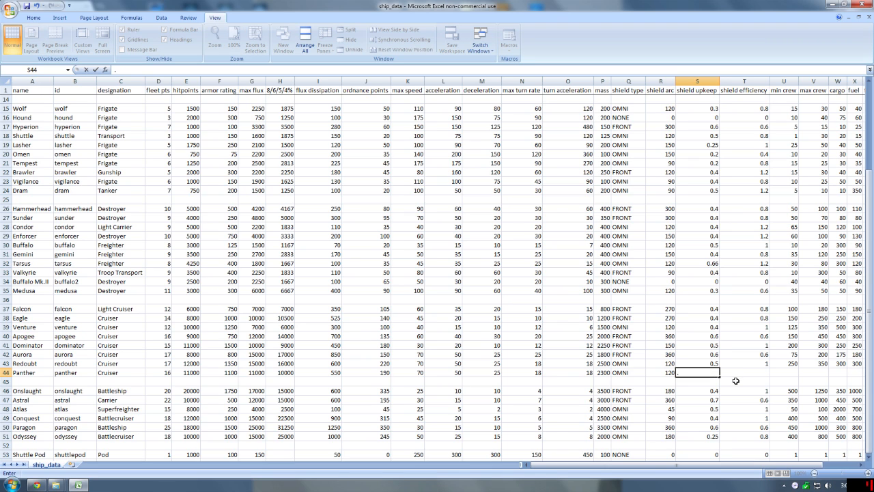
type("5")
left_click(736, 373)
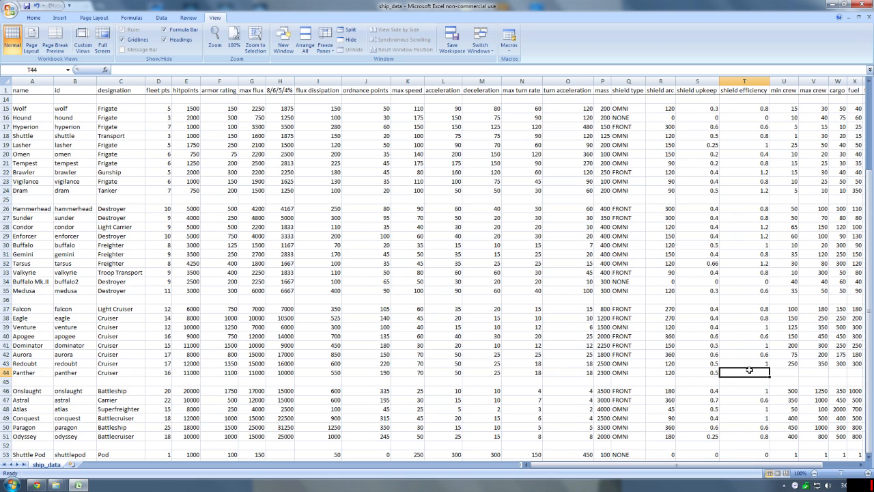
type("1")
Set the Panther's min crew to 225 and max crew to 325.
left_click(791, 371)
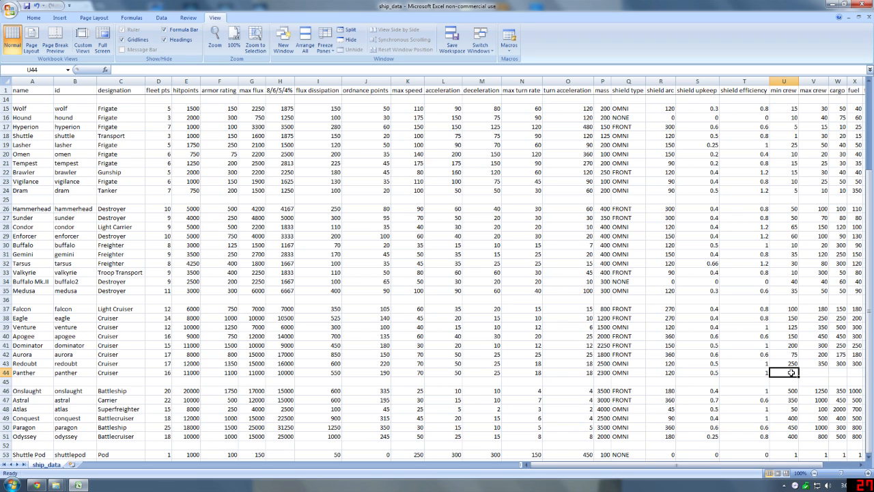
type("22")
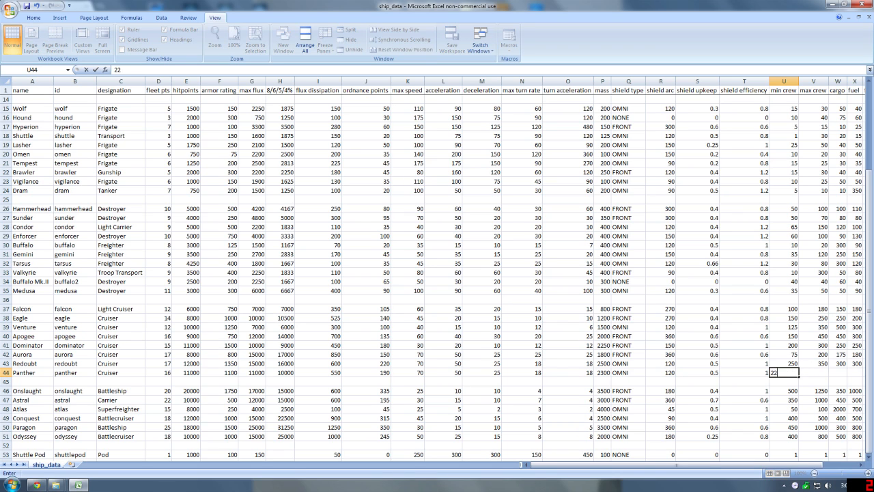
type("5")
left_click(815, 373)
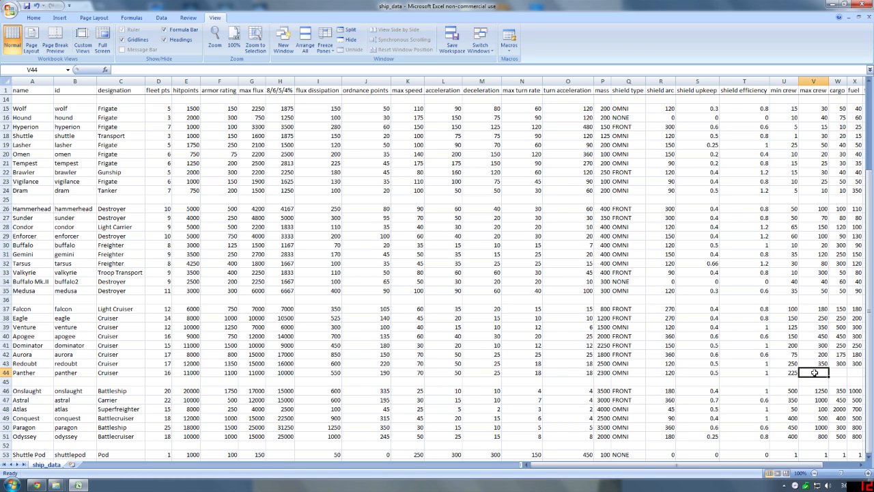
type("325")
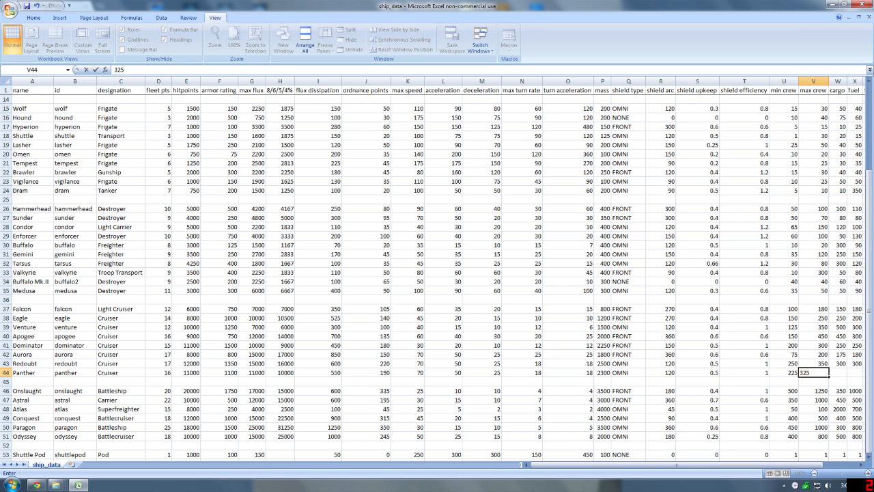
Set the Panther's cargo and fuel capacities to 275 each.
left_click(837, 373)
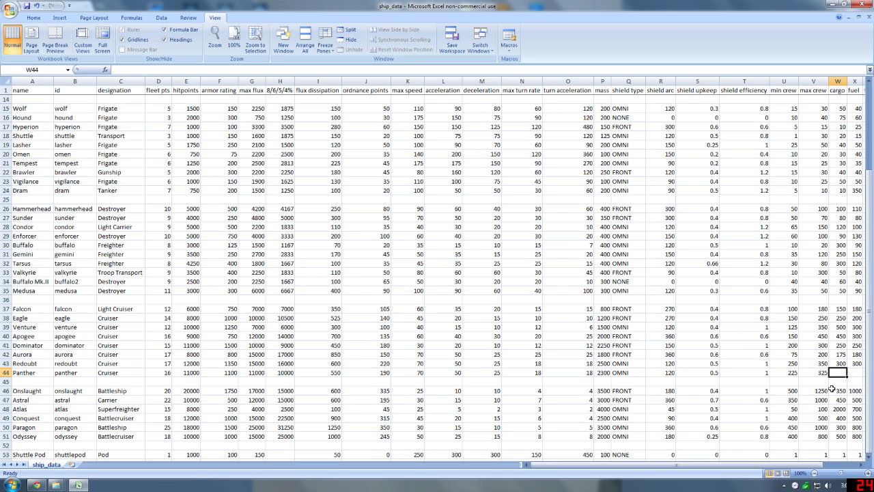
scroll(792, 466, "right", 3)
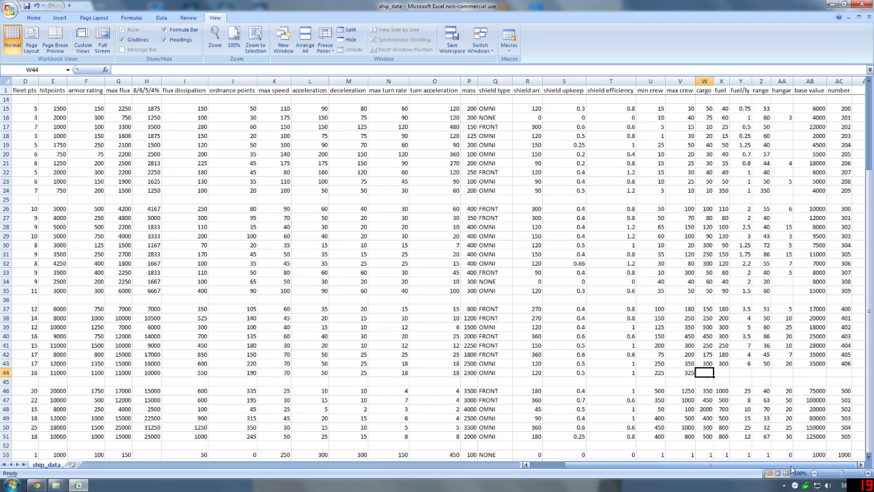
type("275")
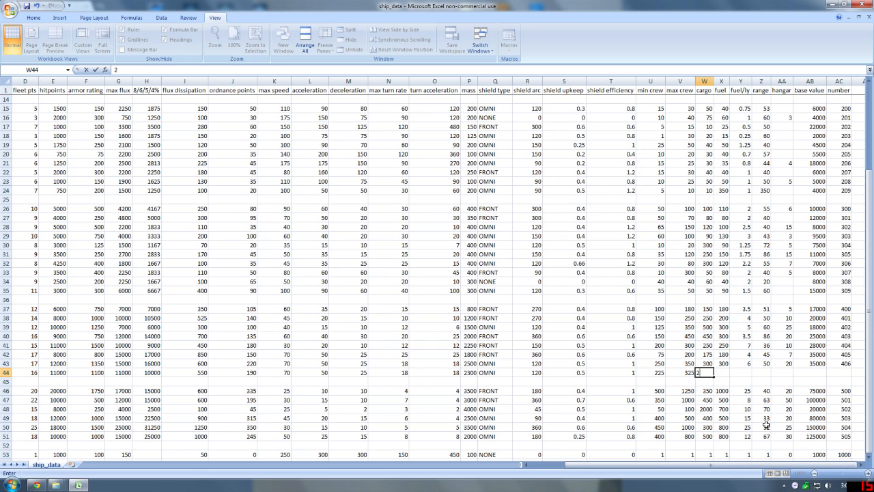
left_click(724, 371)
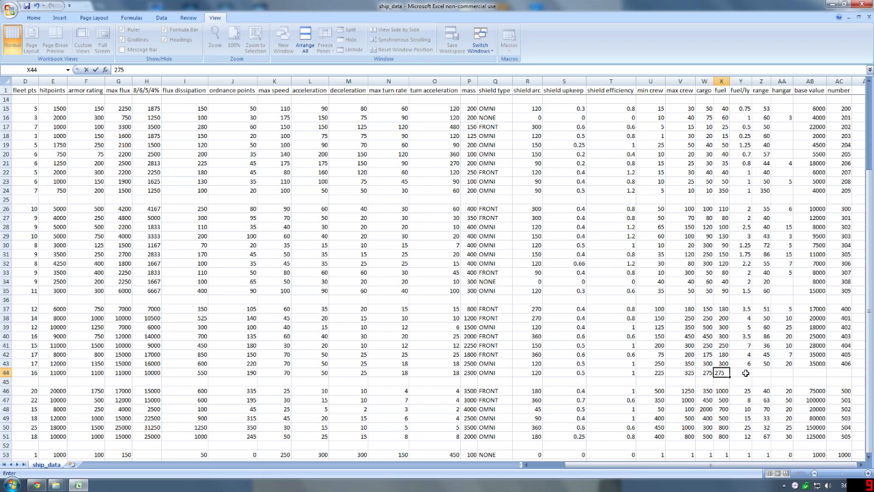
Set the Panther's fuel/ly to 6 and range to 50.
left_click(748, 373)
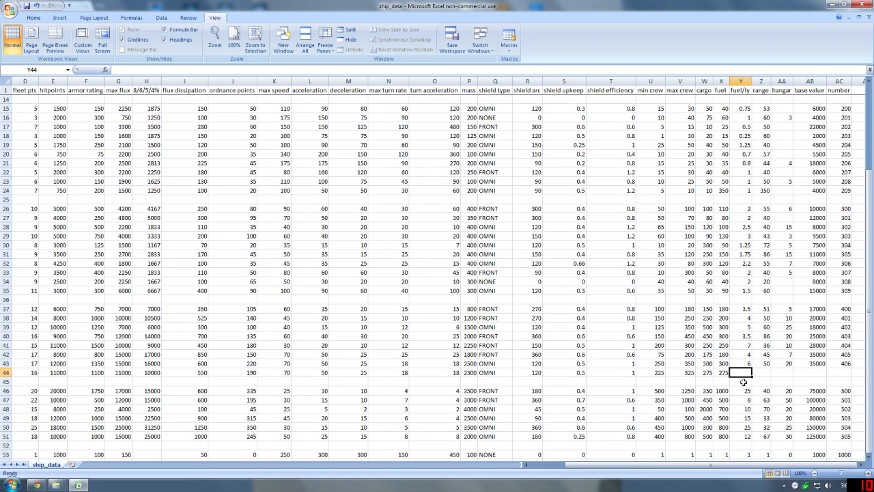
type("6")
key("Tab")
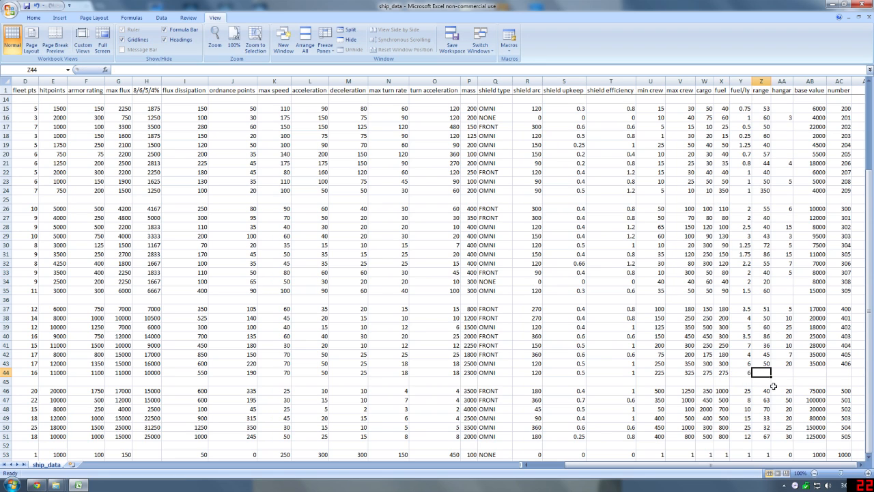
type("50")
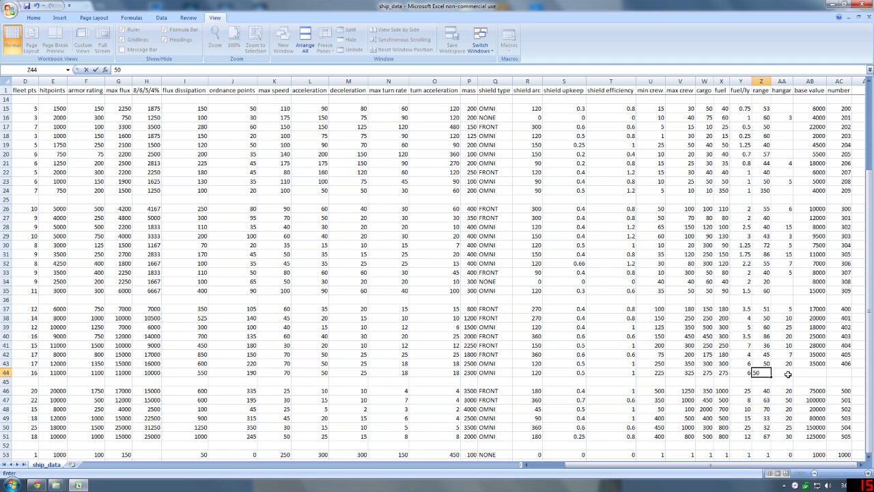
key("Tab")
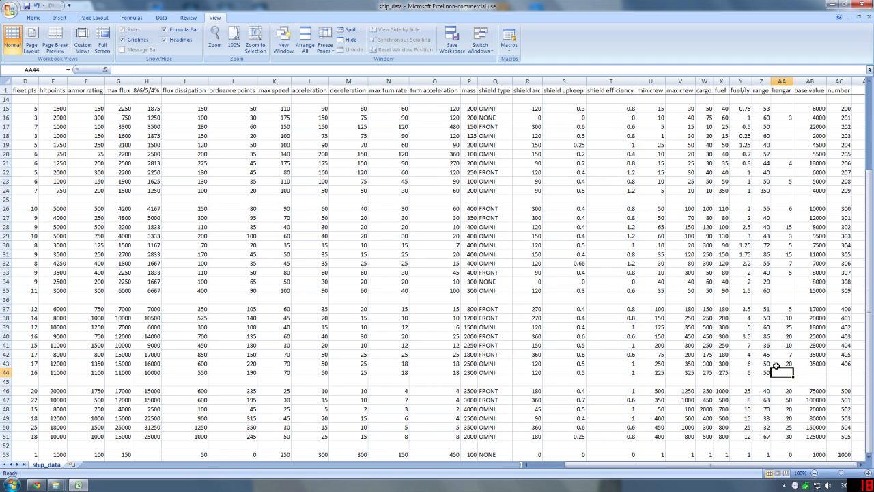
Set the Panther's hangar to 15, base value to 30000 and number to 407.
type("15")
key("Tab")
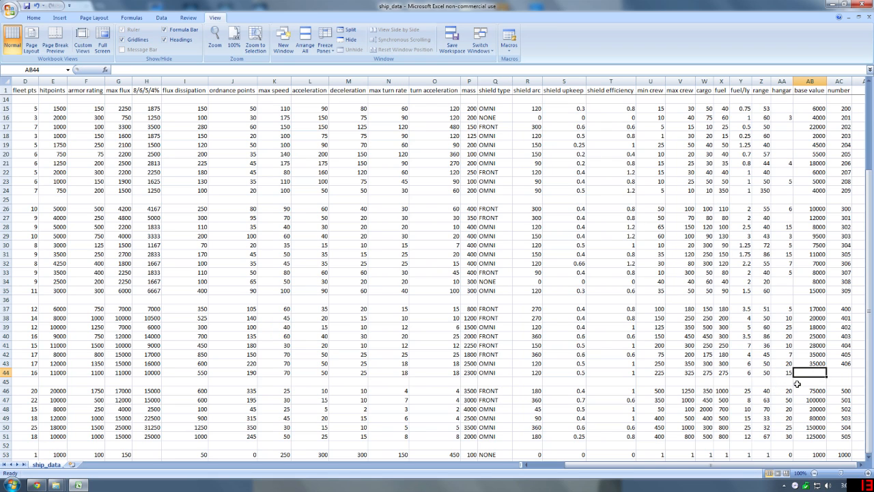
type("30")
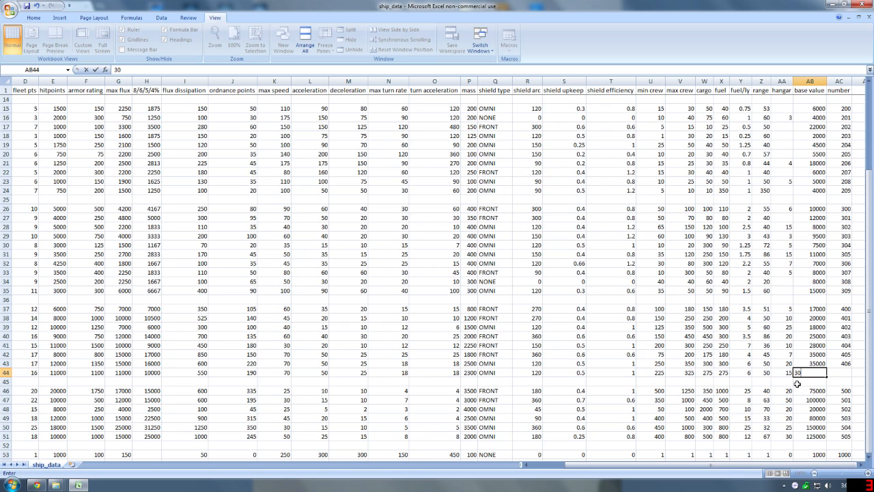
type("000")
key("Tab")
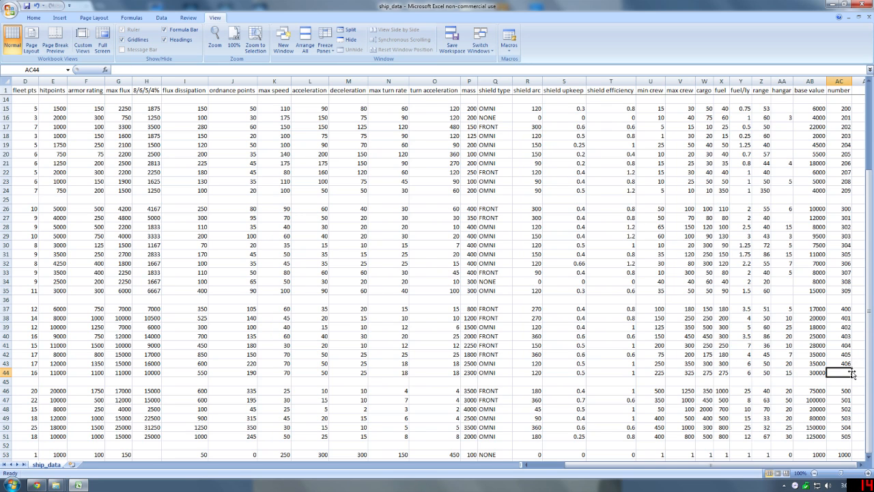
type("407")
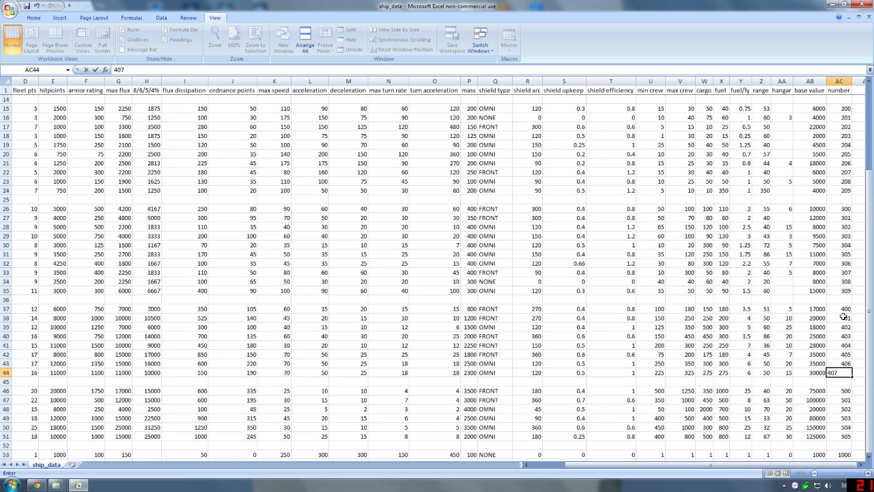
left_click(843, 364)
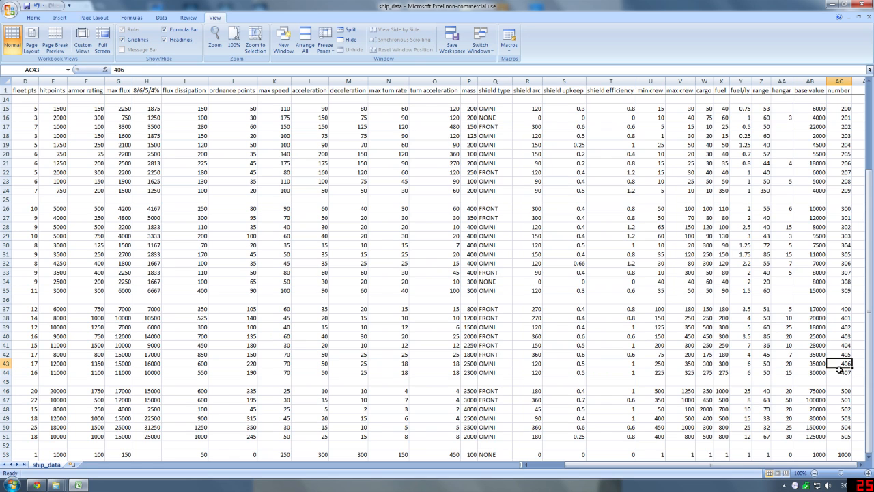
Save ship_data, keeping the workbook in CSV format.
left_click_drag(831, 468, 743, 468)
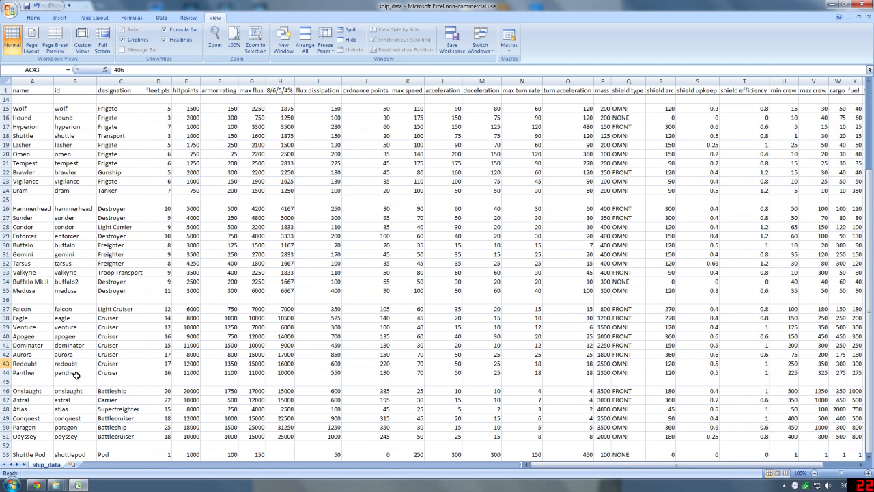
left_click(27, 6)
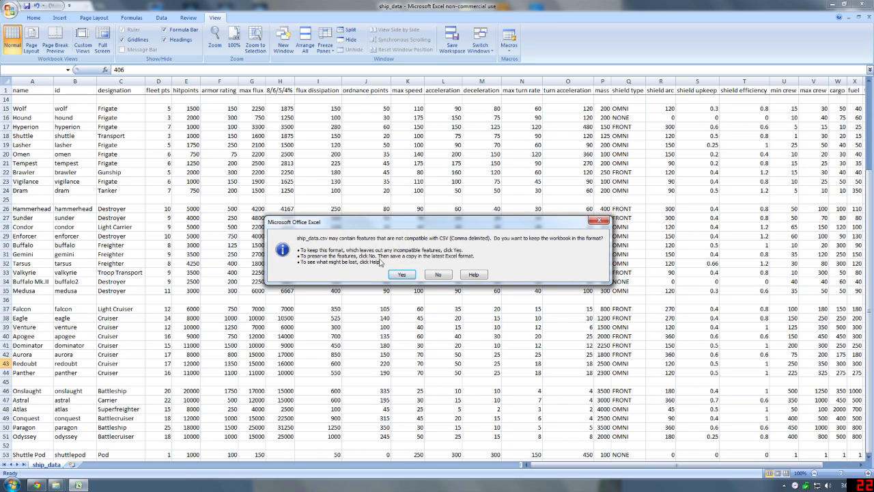
left_click(401, 274)
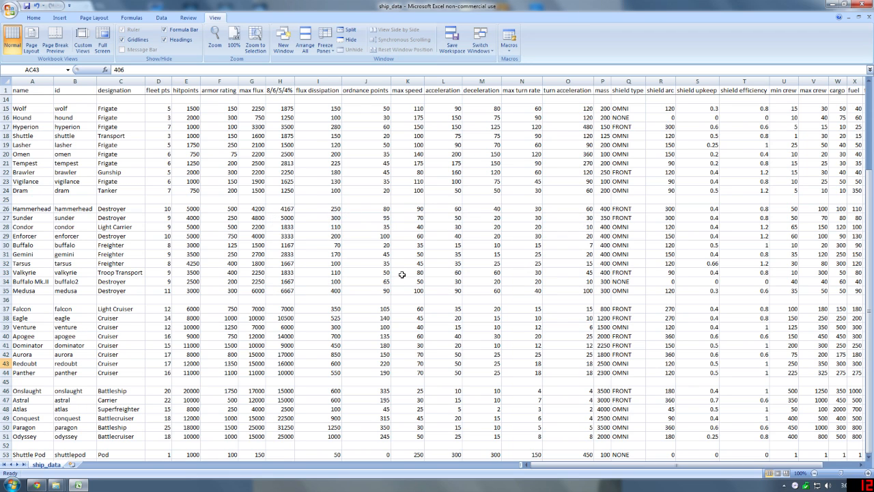
Unfreeze the header row and save ship_data again in CSV format.
left_click(325, 49)
left_click(359, 63)
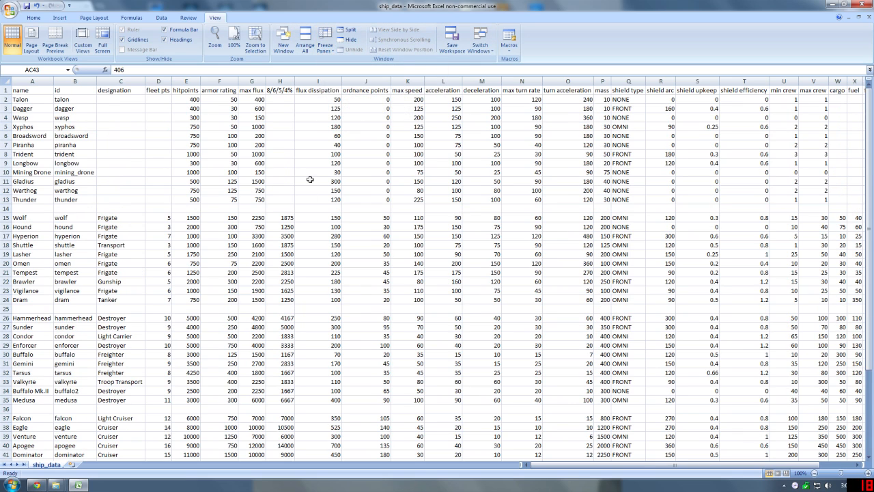
scroll(311, 221, "down", 1)
scroll(311, 221, "down", 3)
scroll(312, 219, "up", 1)
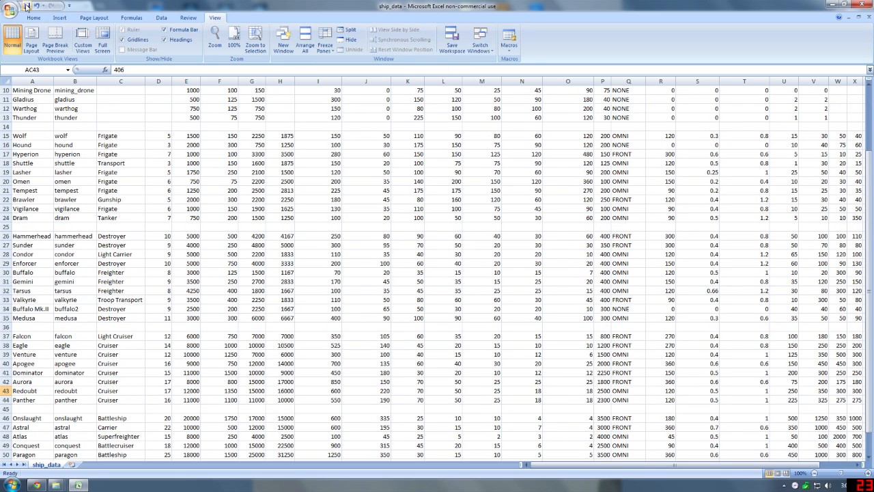
left_click(27, 5)
left_click(403, 274)
Review the Panther's row cell by cell, starting from its name, to check the entered stats.
scroll(285, 300, "down", 4)
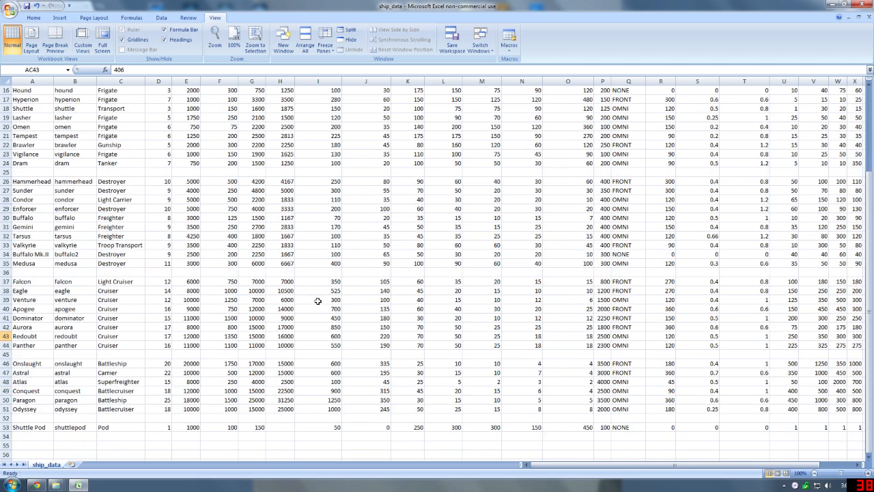
left_click(25, 291)
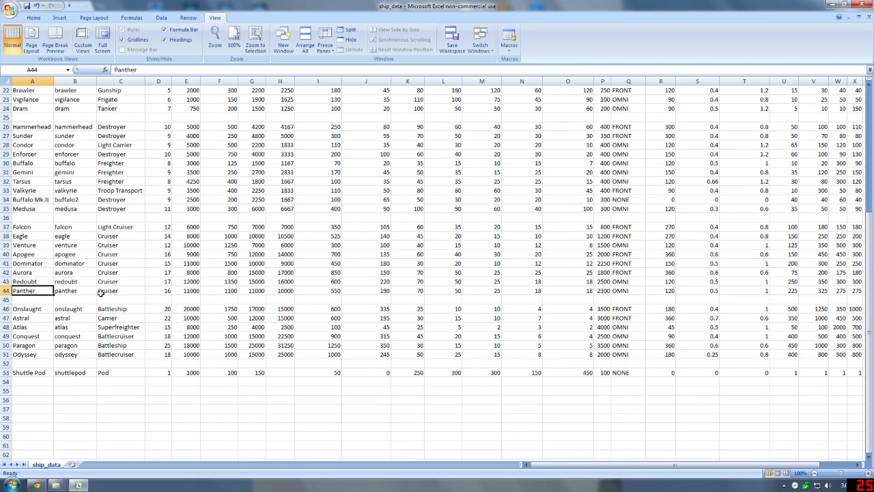
key("Right")
key("Right")
key("Right")
key("Right")
key("Right")
key("Right")
key("Right")
key("Right")
key("Right")
key("Right")
key("Right")
key("Right")
key("Right")
key("Right")
key("Right")
key("Right")
key("Right")
key("Right")
key("Right")
key("Right")
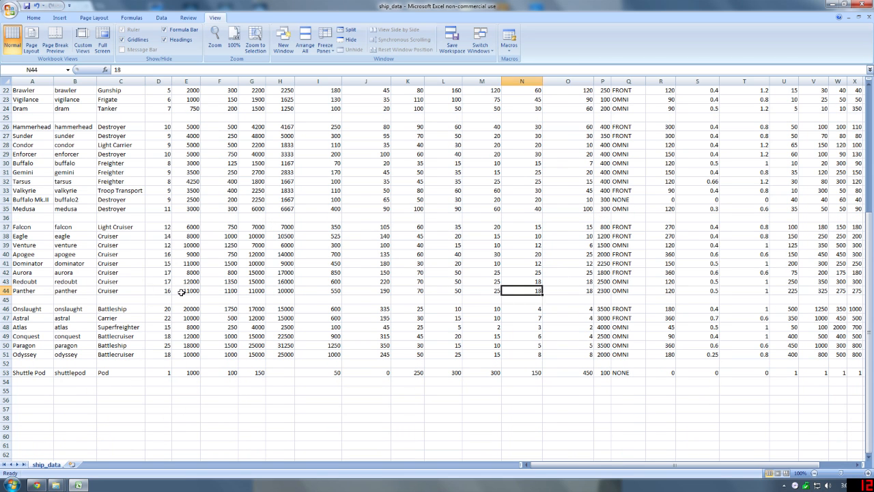
key("Left")
key("Left")
key("Left")
key("Left")
key("Left")
key("Left")
key("Left")
key("Left")
key("Left")
key("Left")
key("Left")
key("Left")
key("Left")
key("Left")
key("Left")
key("Left")
key("Left")
key("Left")
key("Left")
key("Left")
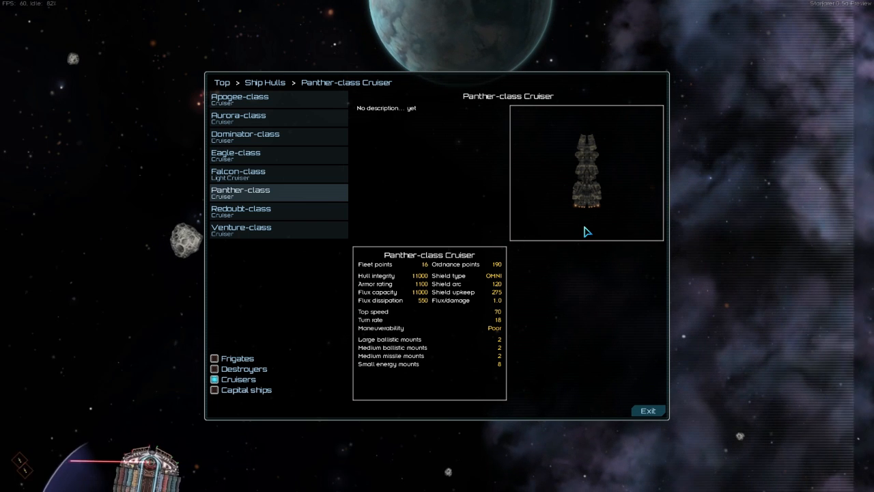
Leave the ship codex and load the campaign save dated Sat, Mar 10, 2012.
left_click(646, 411)
left_click(632, 237)
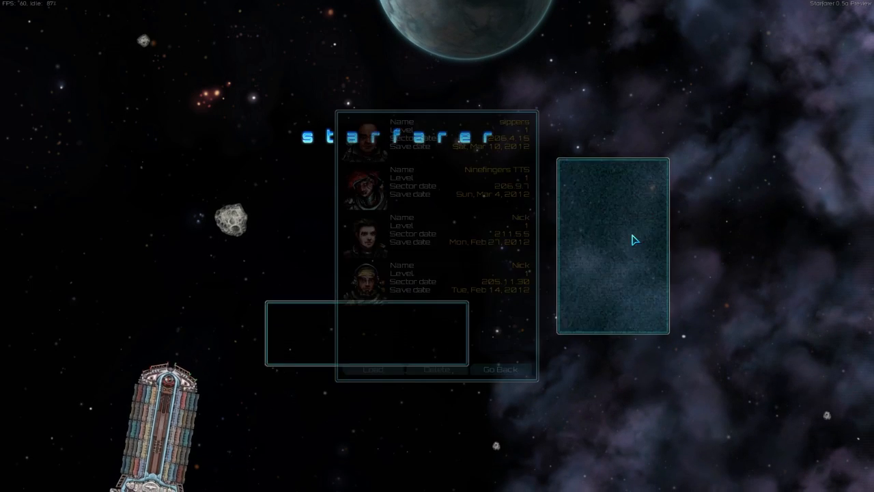
left_click(425, 129)
left_click(374, 371)
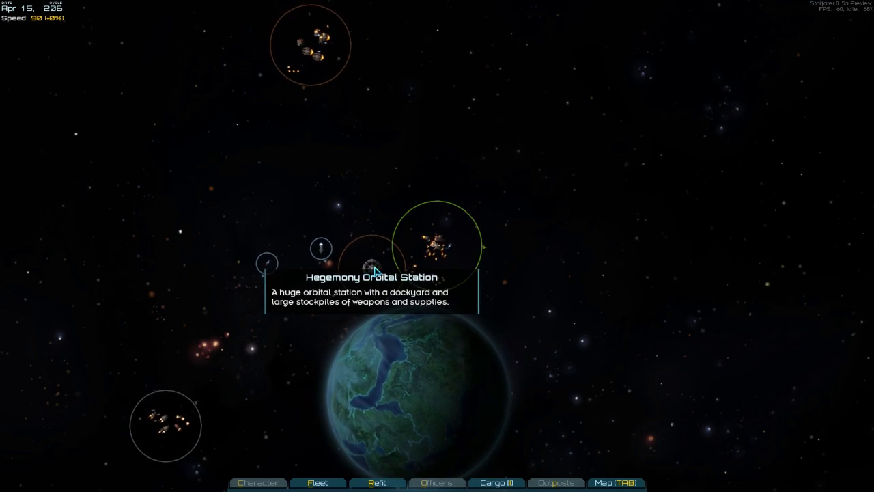
Dock at the Hegemony Orbital Station and examine the cruisers it has for sale.
left_click(379, 270)
left_click(354, 279)
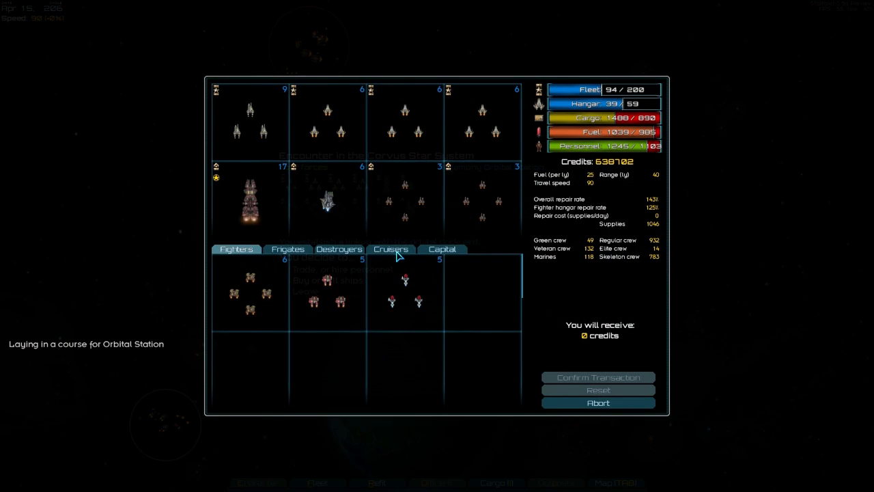
left_click(398, 251)
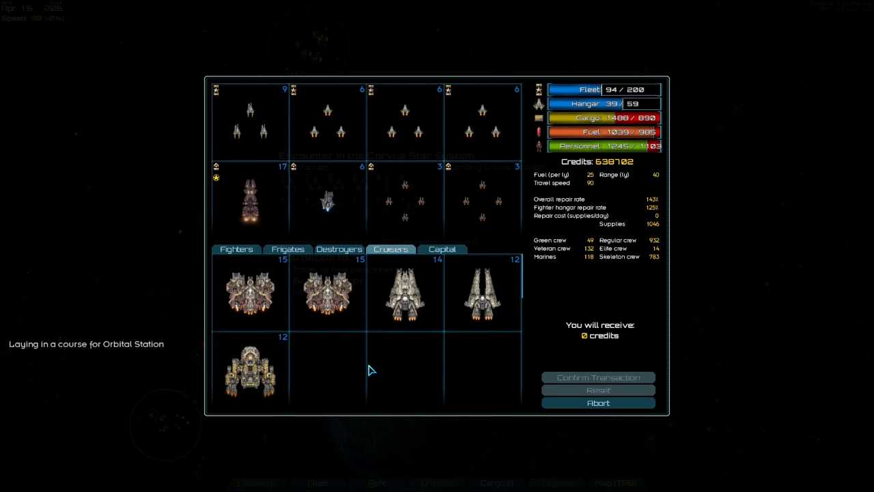
mouse_move(406, 296)
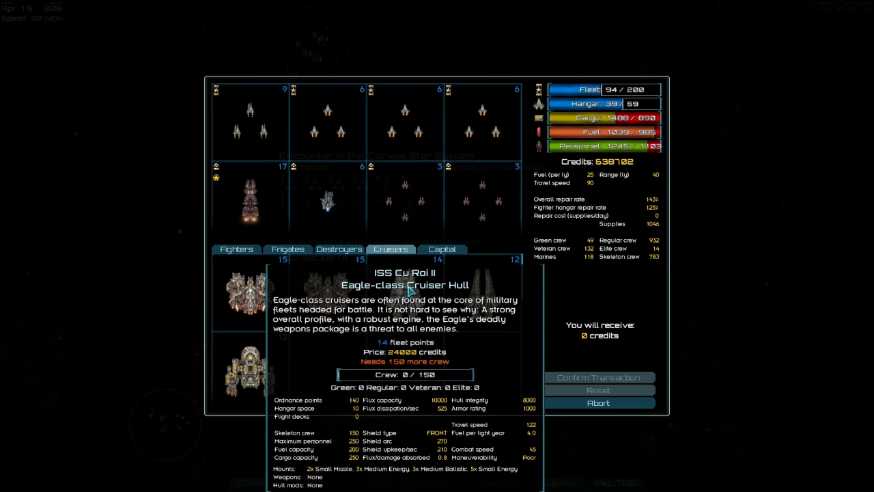
mouse_move(470, 298)
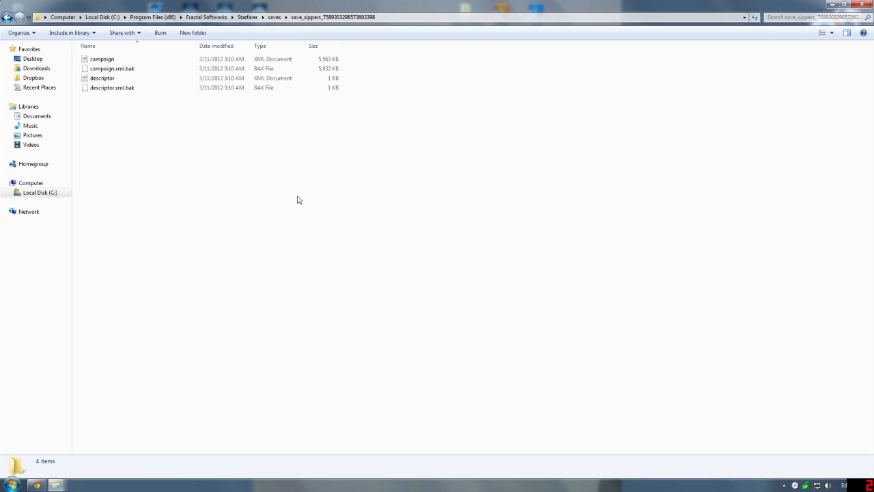
Switch to the save folder, open the campaign XML file in WordPad and find the ship entry containing "andvari".
right_click(116, 62)
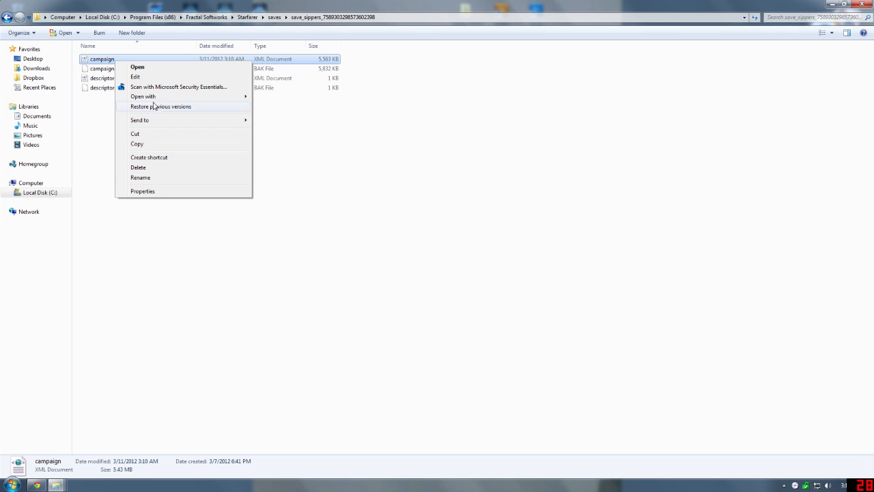
mouse_move(199, 98)
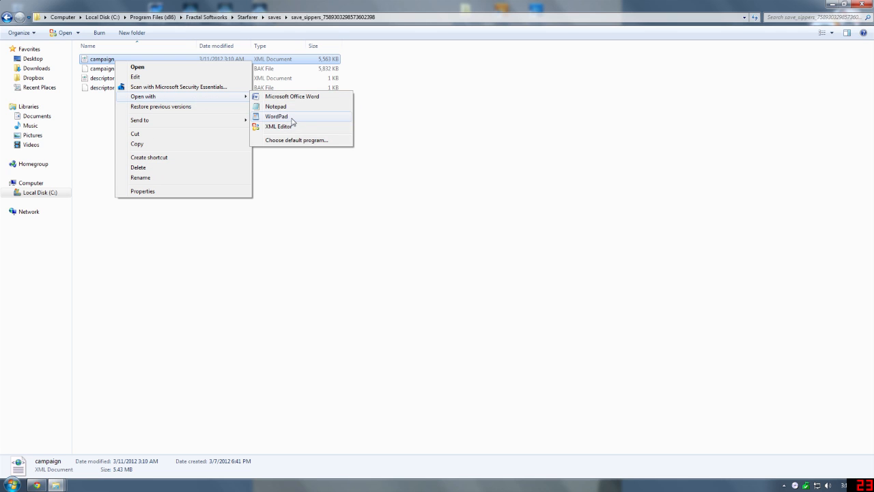
left_click(293, 116)
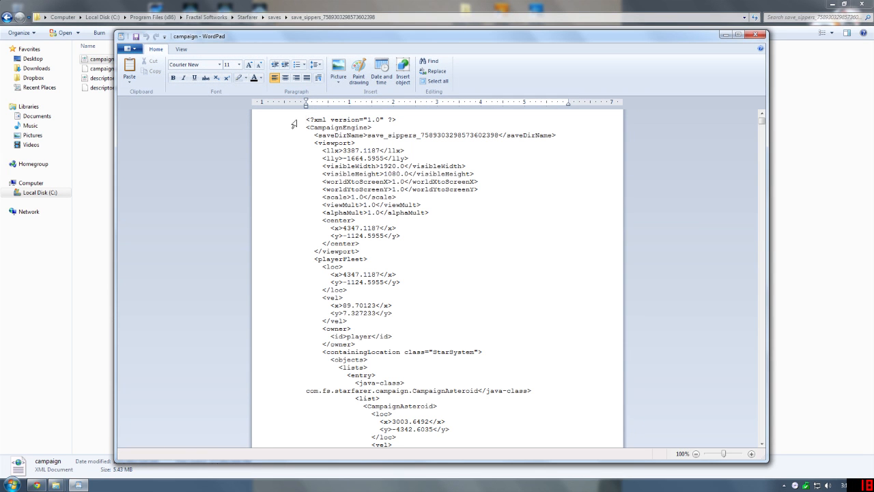
key("ctrl+f")
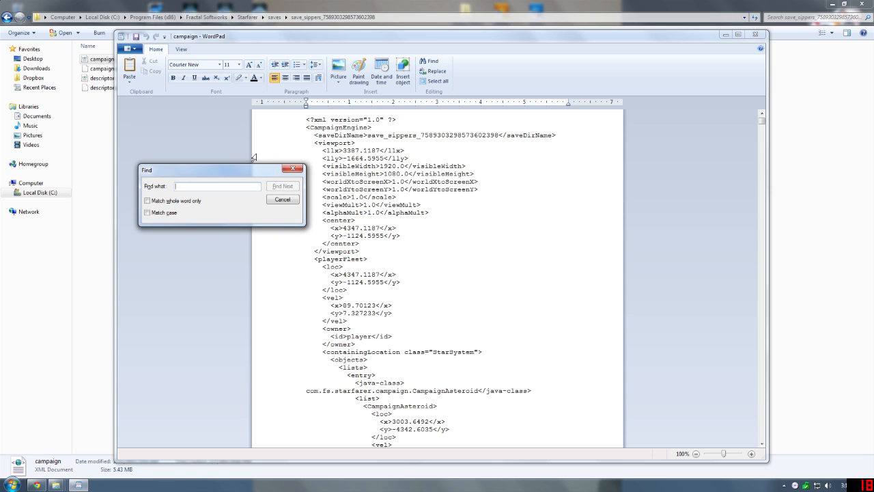
type("andvari")
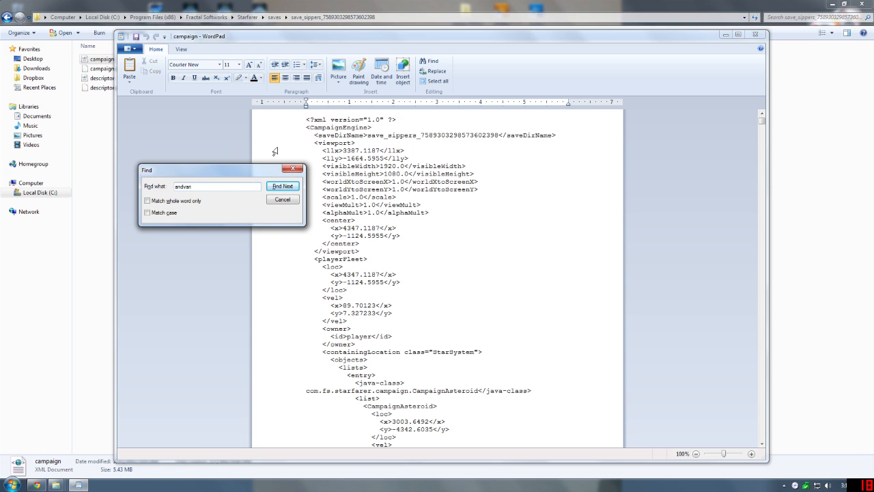
left_click(282, 186)
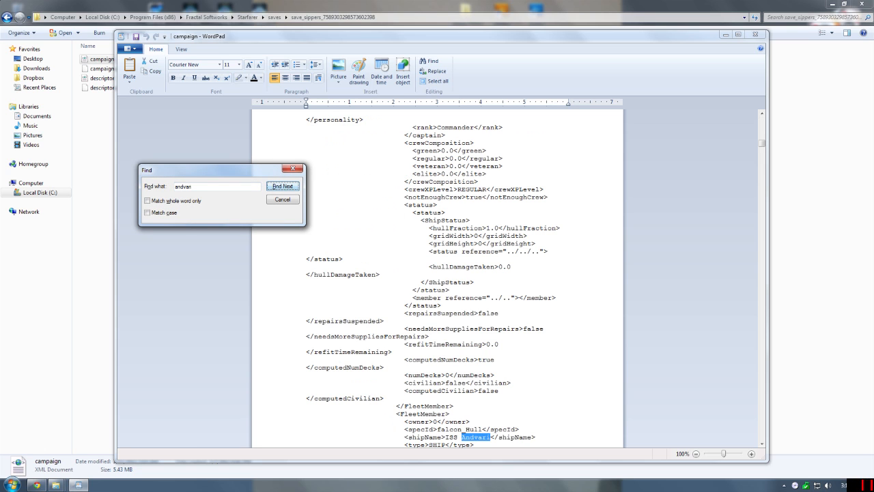
left_click(288, 202)
scroll(433, 282, "down", 3)
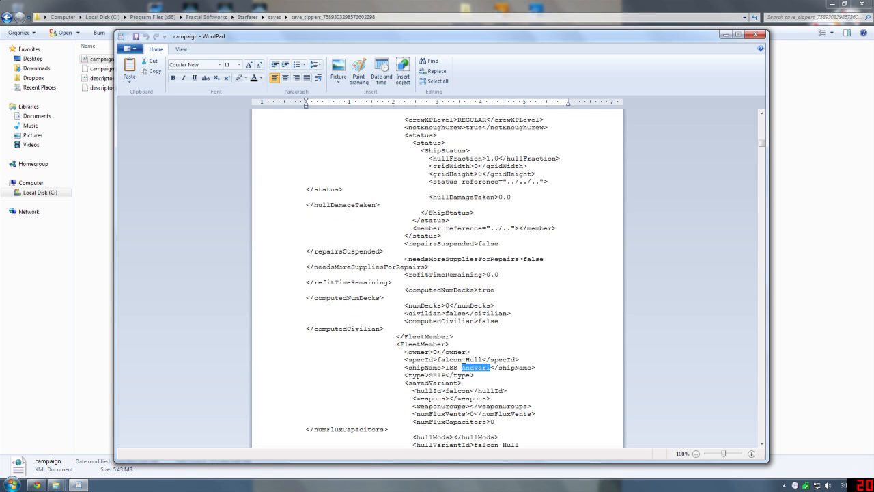
Set the specId of the ISS Andvari's fleet member entry to panther_Hull.
left_click(455, 367)
key("BackSpace")
key("BackSpace")
key("BackSpace")
key("BackSpace")
key("BackSpace")
key("BackSpace")
type("p")
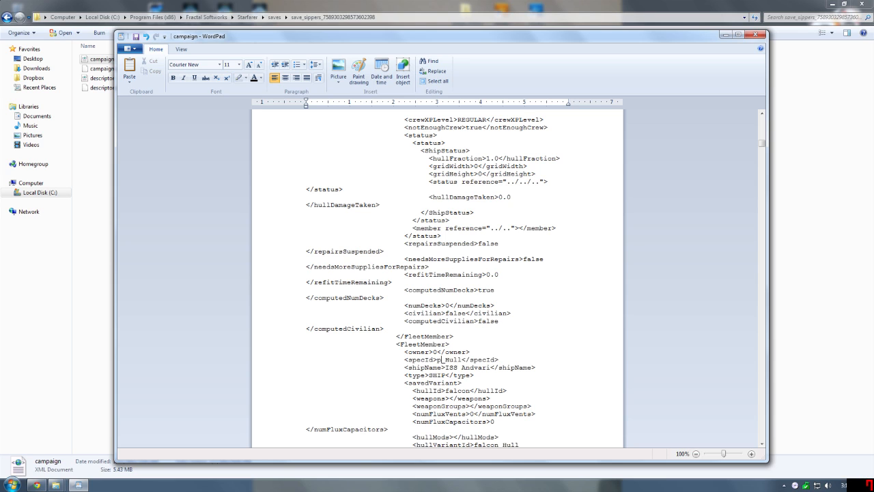
type("anther")
Set the hullId in the ISS Andvari's saved variant to panther.
key("BackSpace")
key("BackSpace")
key("BackSpace")
key("BackSpace")
key("BackSpace")
key("BackSpace")
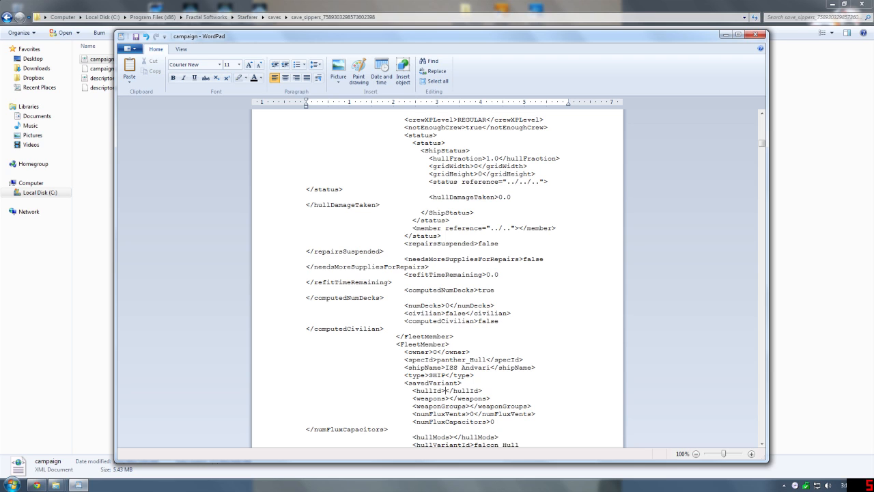
type("panther")
scroll(438, 280, "down", 2)
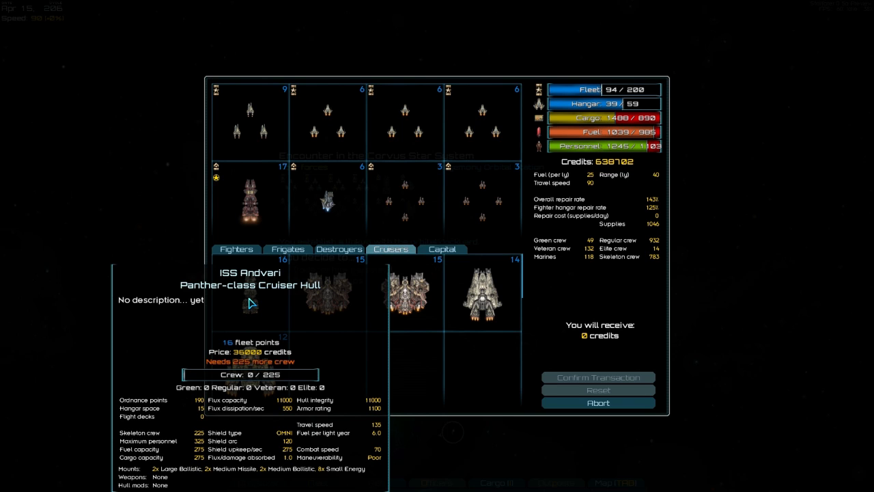
Buy the Panther-class cruiser ISS Andvari from the station and place it in the fleet.
left_click(251, 304)
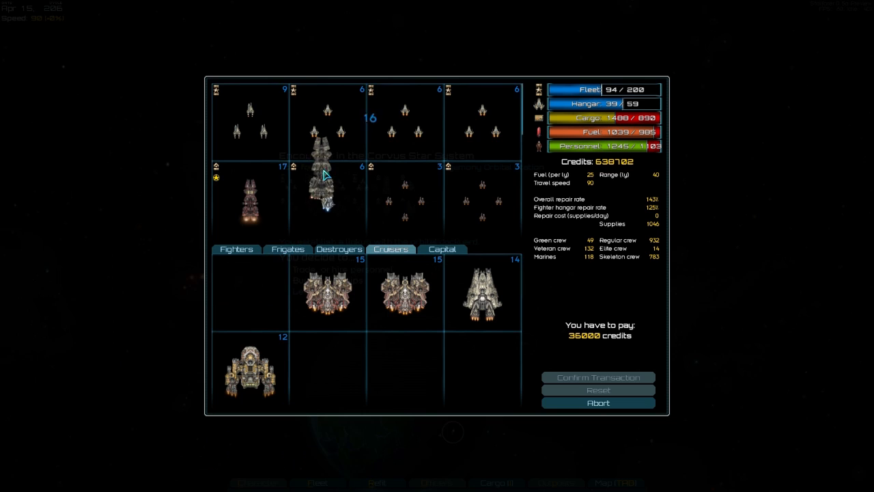
left_click(328, 183)
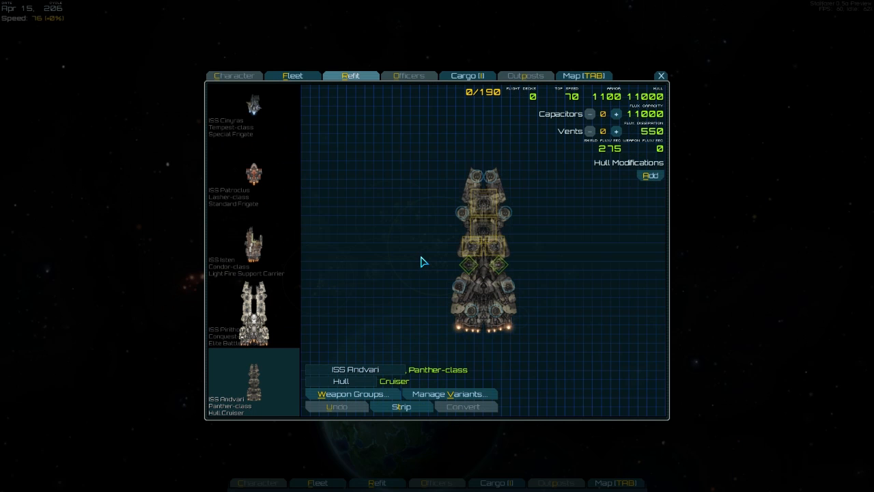
Fit Hephaestus Assault Guns to both large ballistic turrets of the Panther.
scroll(420, 257, "up", 3)
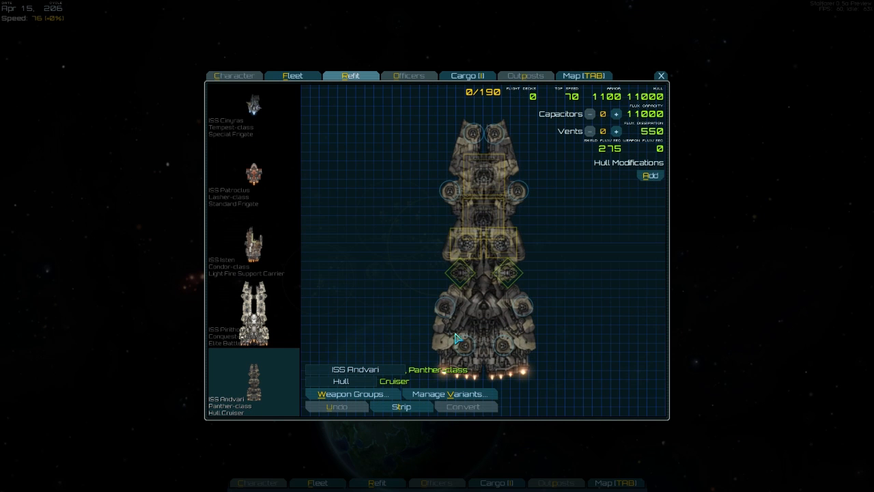
left_click(483, 175)
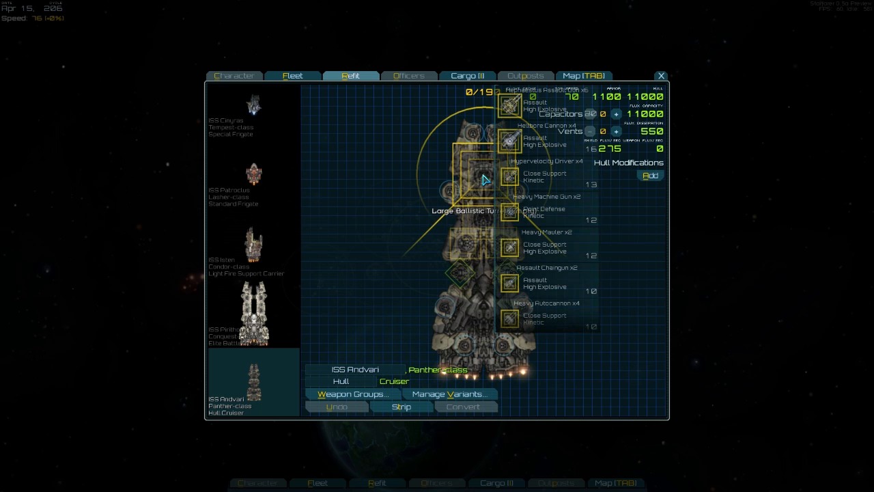
left_click(543, 104)
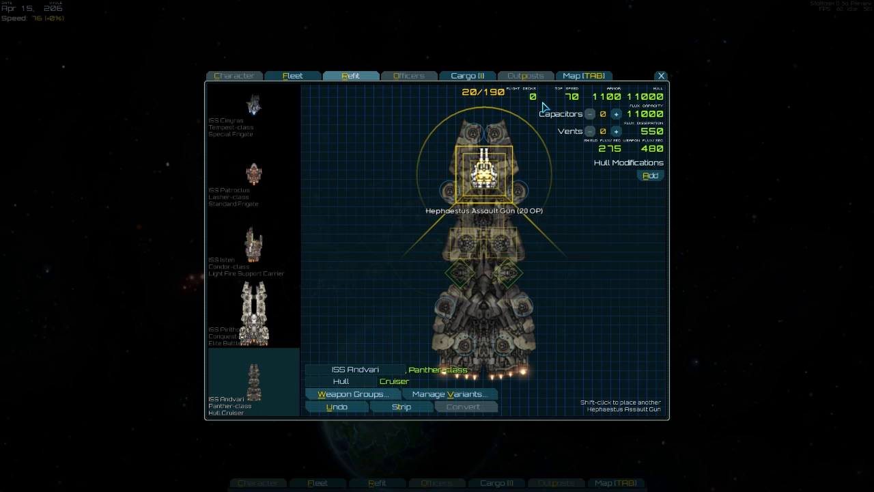
left_click(482, 218)
left_click(540, 113)
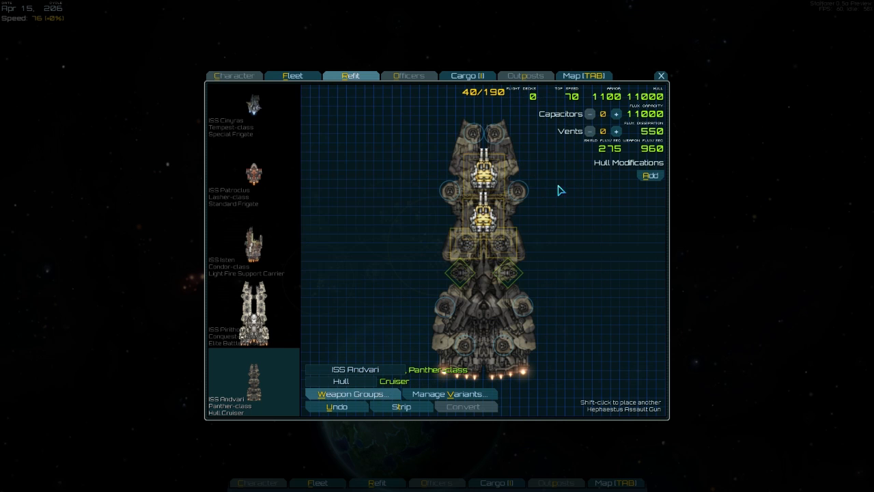
Fit Burst PD Lasers to the four small energy turrets on the Panther's forward half.
left_click(523, 193)
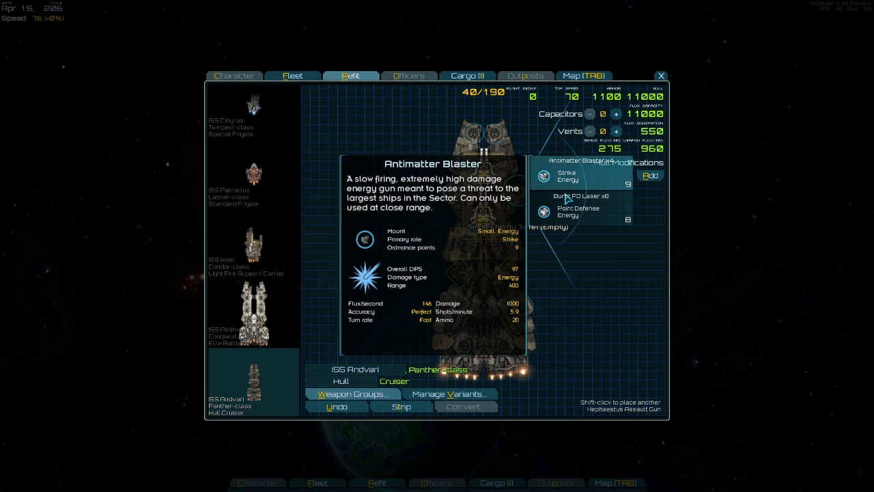
left_click(567, 208)
left_click(500, 133)
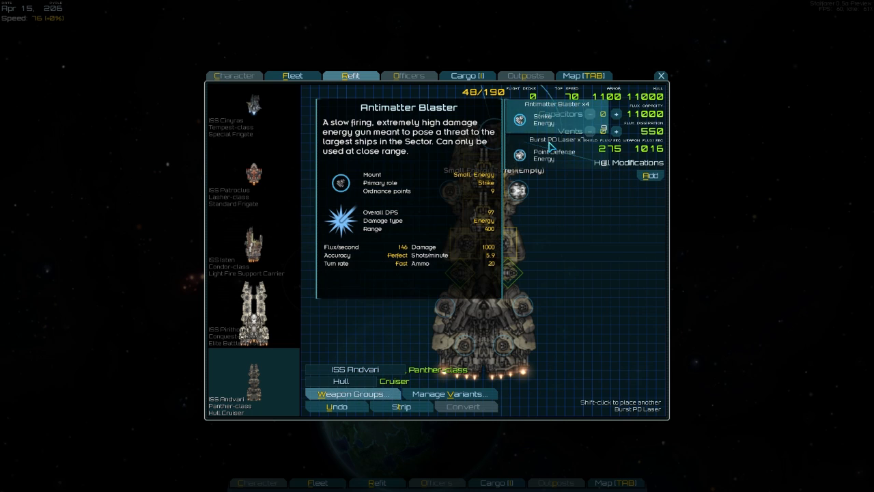
left_click(556, 151)
left_click(466, 138)
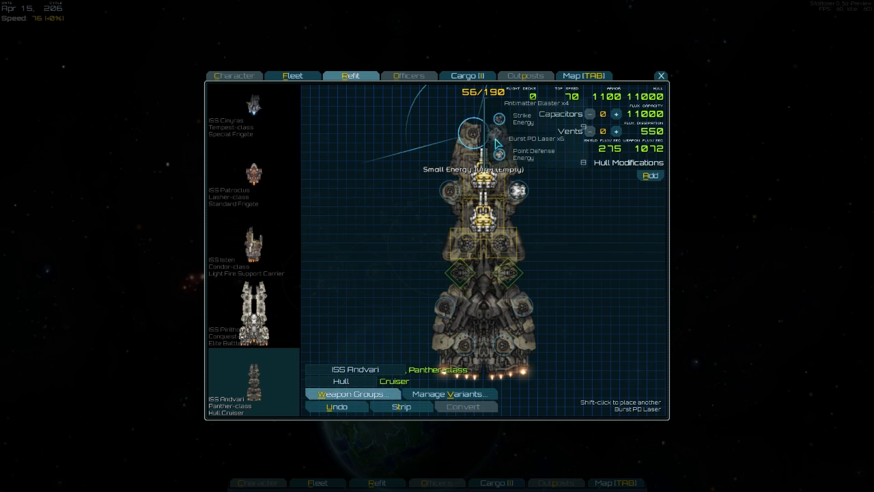
left_click(526, 149)
left_click(450, 191)
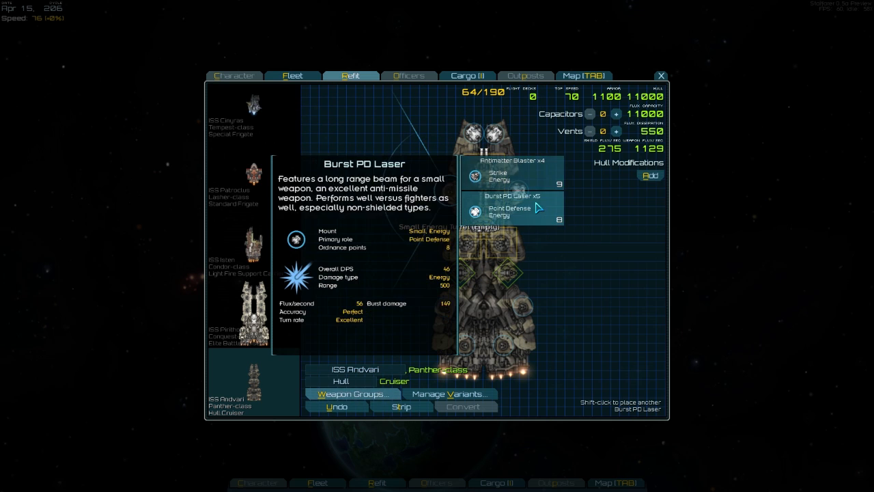
left_click(540, 212)
Fit Flak Cannons to both medium ballistic turrets of the Panther.
left_click(463, 250)
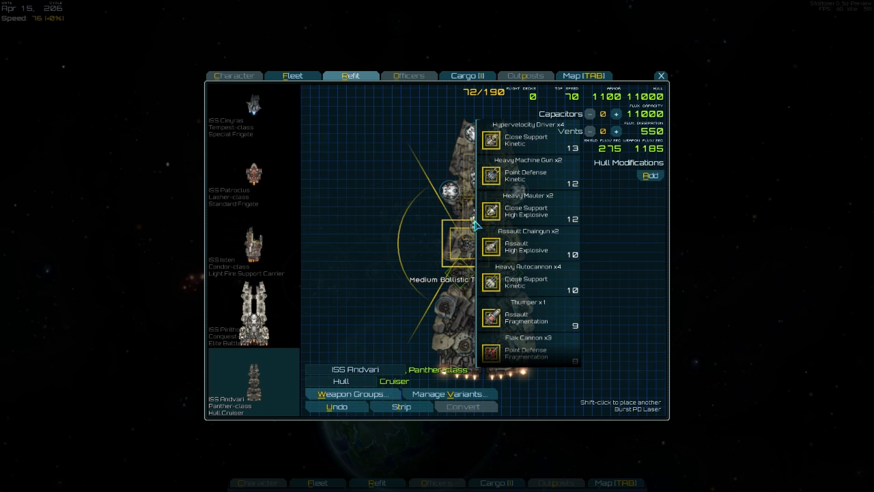
left_click(532, 351)
left_click(502, 249)
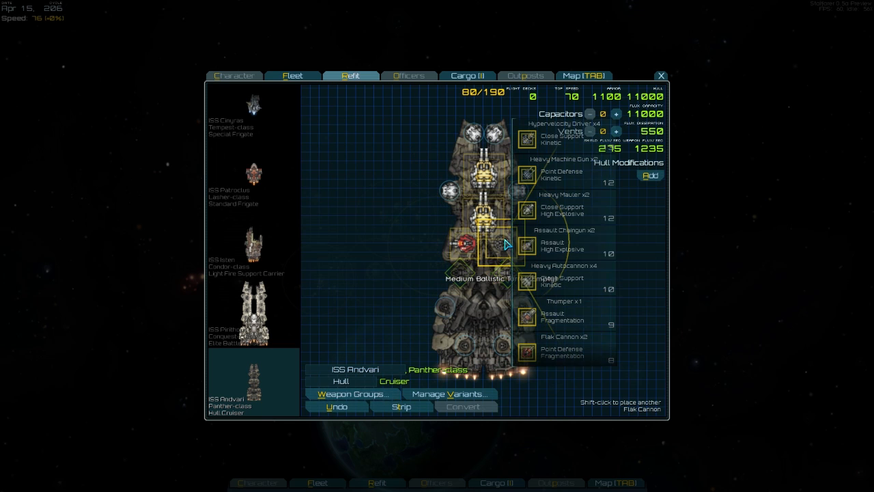
left_click(563, 338)
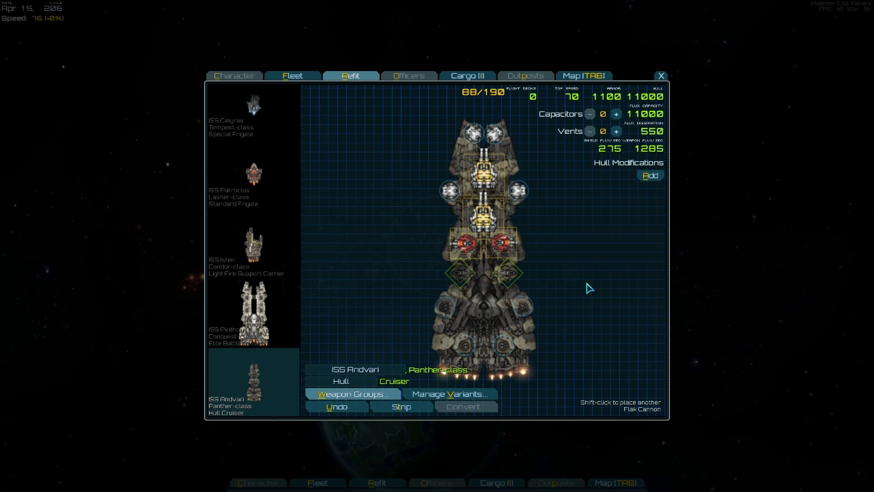
Fit Burst PD Lasers to the four small energy turrets on the Panther's rear half.
left_click(448, 302)
left_click(507, 326)
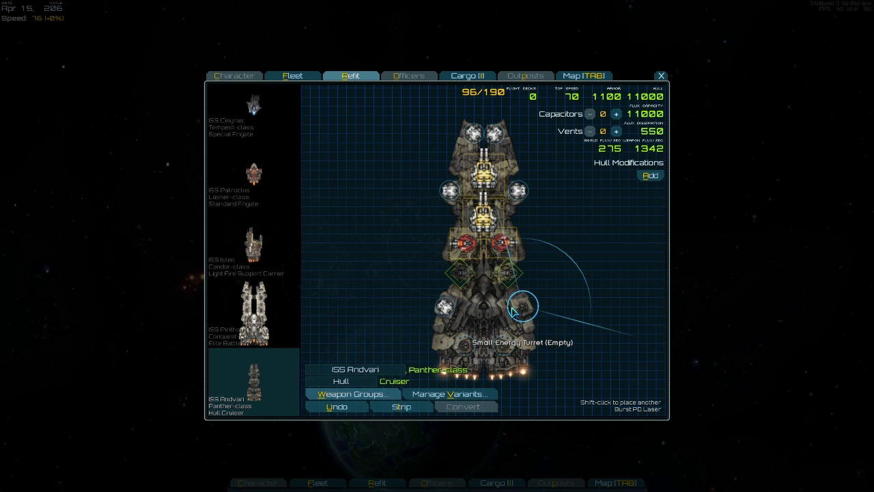
left_click(520, 310)
left_click(584, 328)
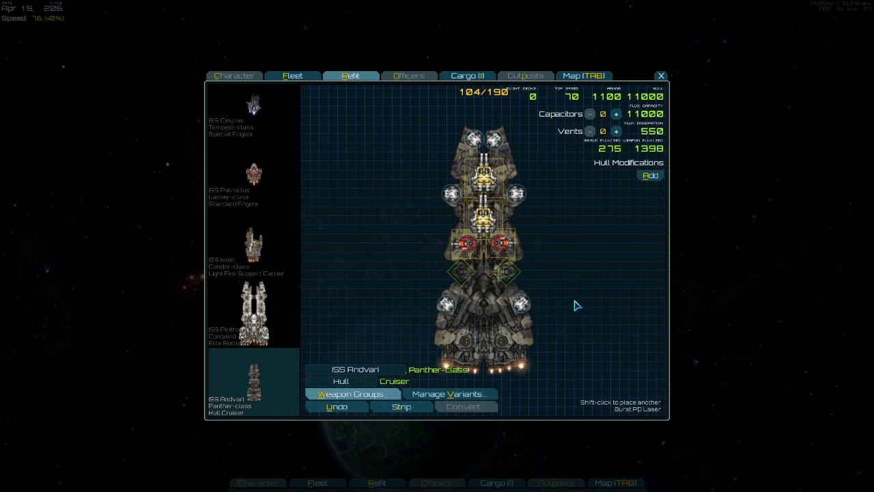
left_click(500, 331)
left_click(560, 342)
left_click(467, 331)
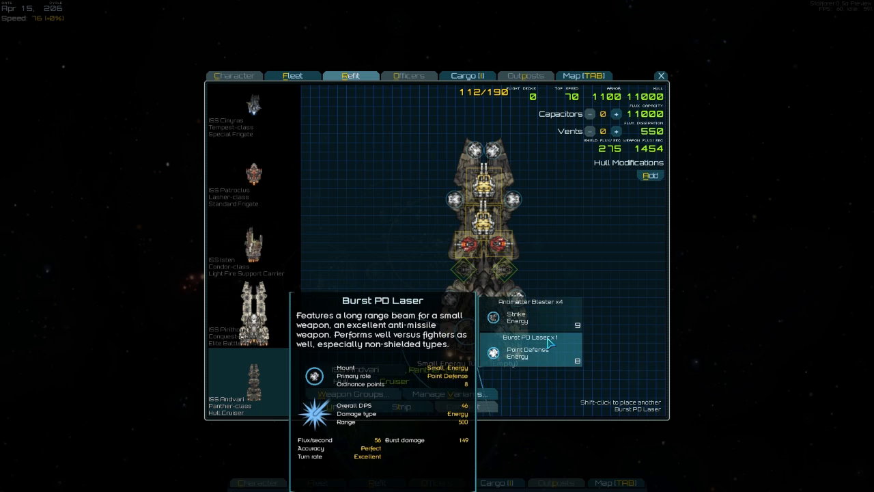
left_click(552, 342)
Fit Pilum LRM Launchers to both medium missile mounts of the Panther.
left_click(505, 271)
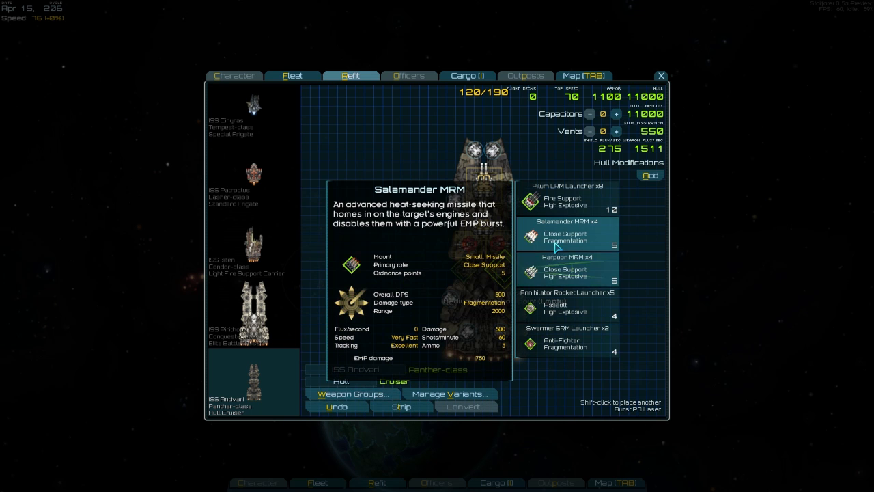
left_click(518, 197)
left_click(462, 269)
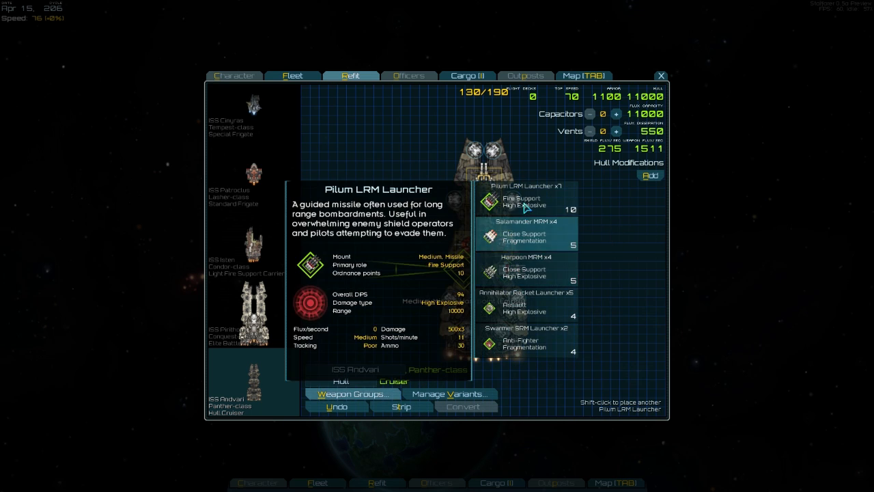
left_click(519, 198)
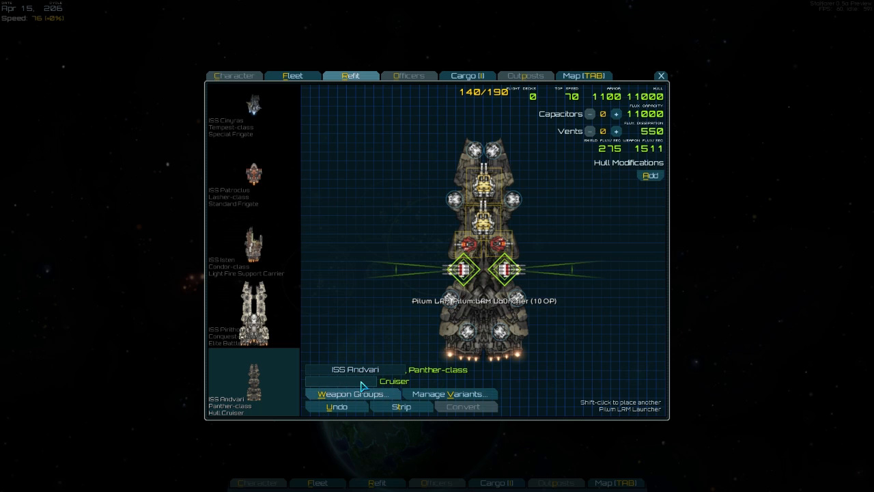
Name the Panther's variant Heavy Raider.
type("Heavy Raider")
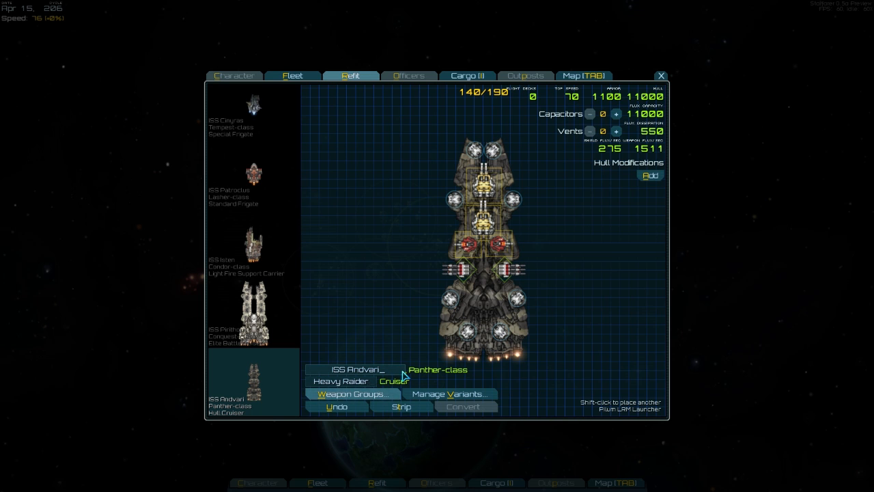
key("Return")
Assign the Hephaestus Assault Guns to weapon group 1, all Burst PD Lasers and Flak Cannons to group 3, and the Pilum launchers to group 4.
left_click(361, 397)
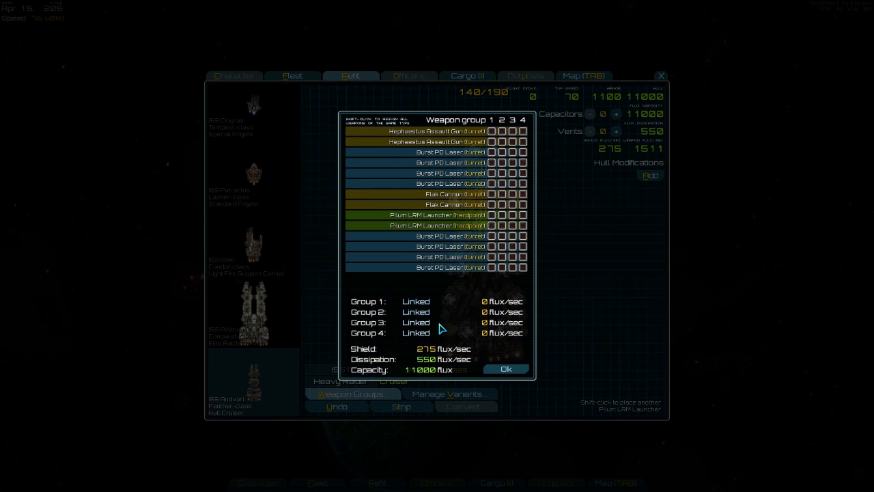
left_click(492, 131)
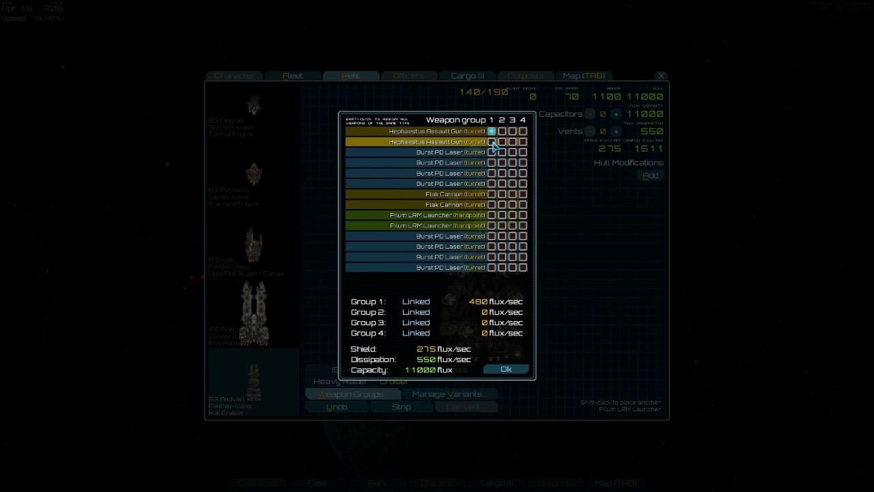
left_click(492, 141)
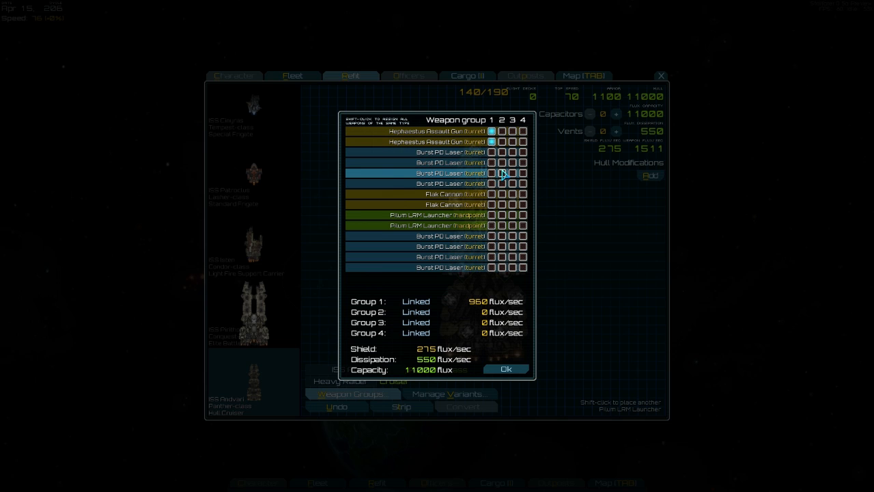
left_click(523, 215)
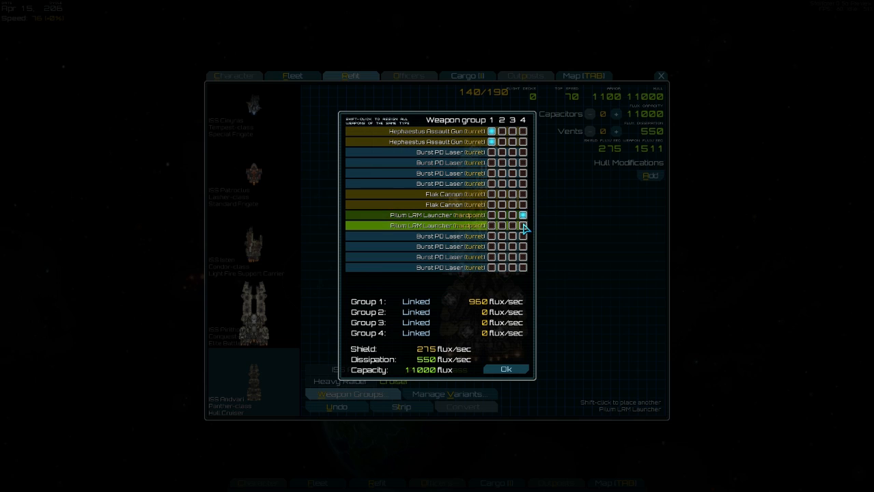
left_click(512, 151)
left_click(512, 162)
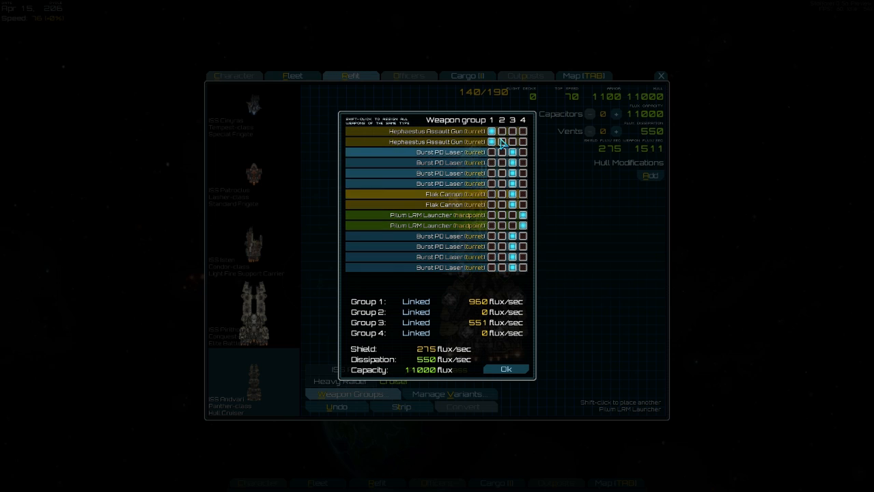
left_click(515, 371)
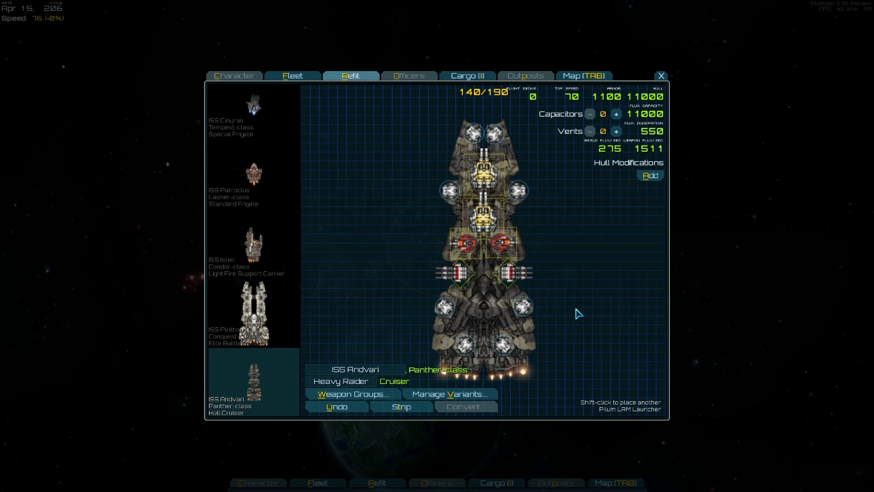
Swap the Panther with the Redoubt flagship in the fleet list and designate the Panther as the new flagship.
left_click(306, 77)
scroll(441, 270, "down", 3)
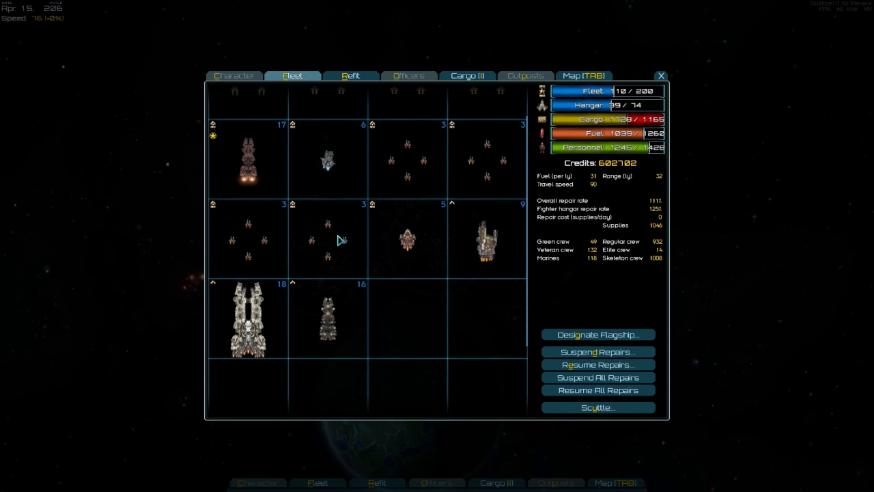
mouse_move(337, 333)
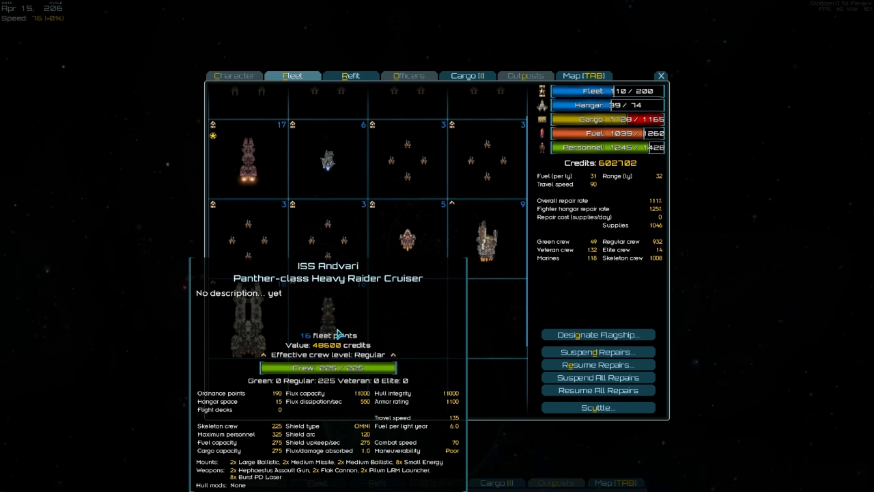
left_click_drag(337, 333, 260, 190)
left_click(315, 311)
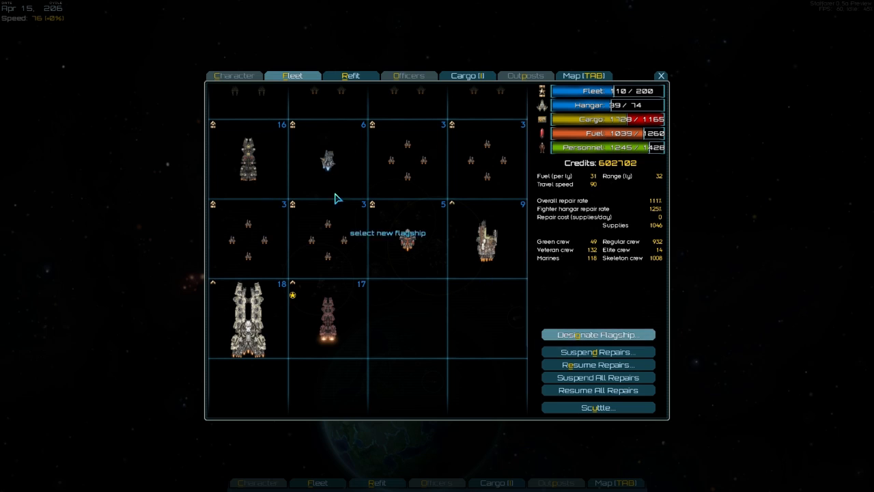
scroll(344, 231, "up", 1)
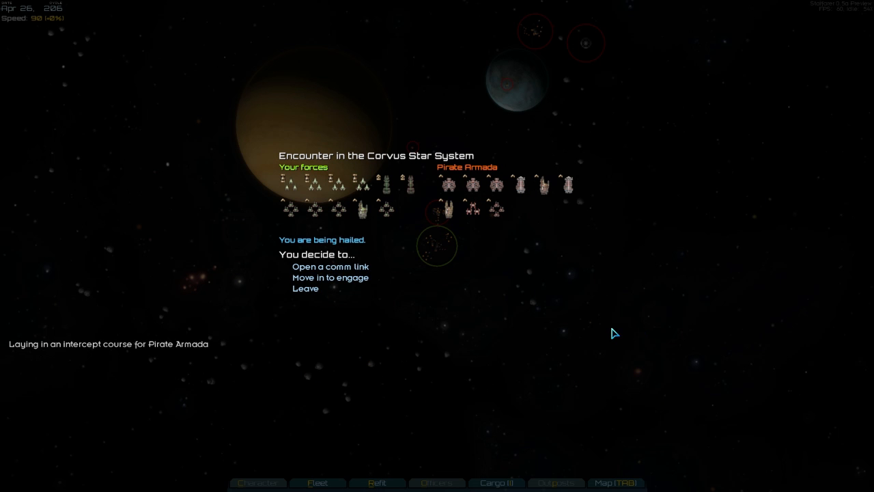
Commit the fleet to an all-out attack on the Pirate Armada and take personal command of it.
mouse_move(492, 182)
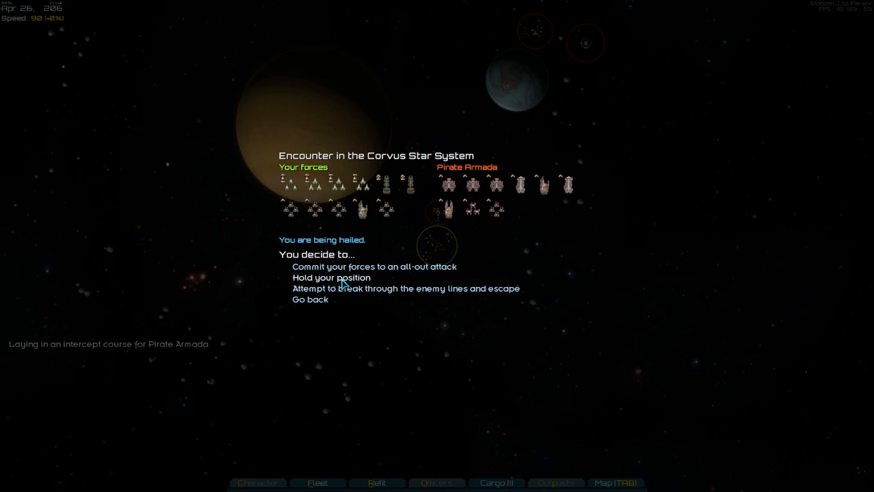
left_click(351, 268)
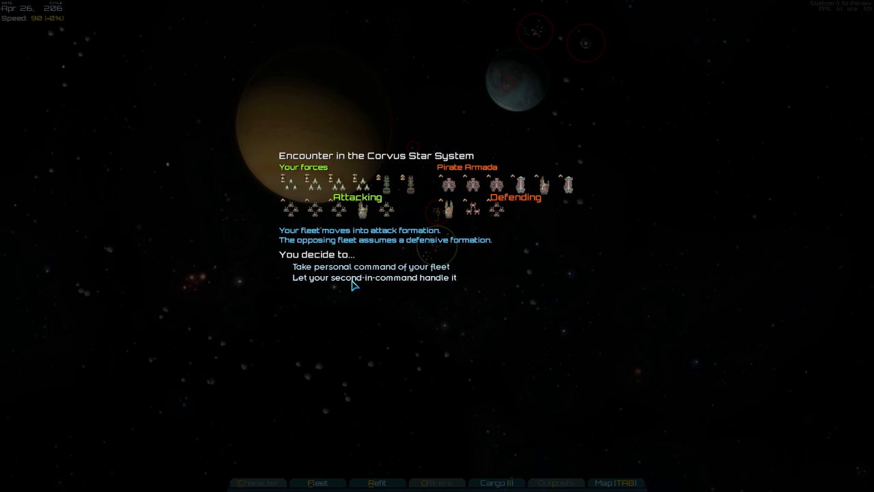
left_click(352, 268)
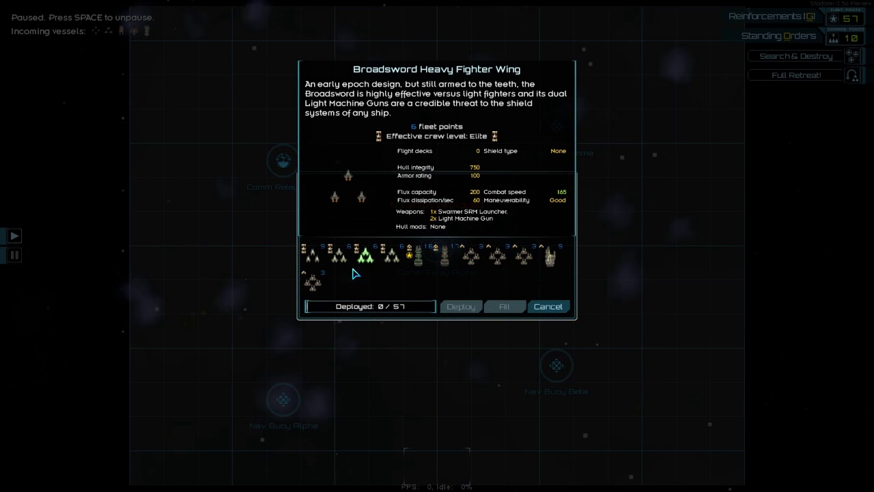
Deploy the Panther, the Condor carrier, the four elite-crewed fighter wings and one regular-crewed wing, leaving the Redoubt in reserve.
left_click(418, 259)
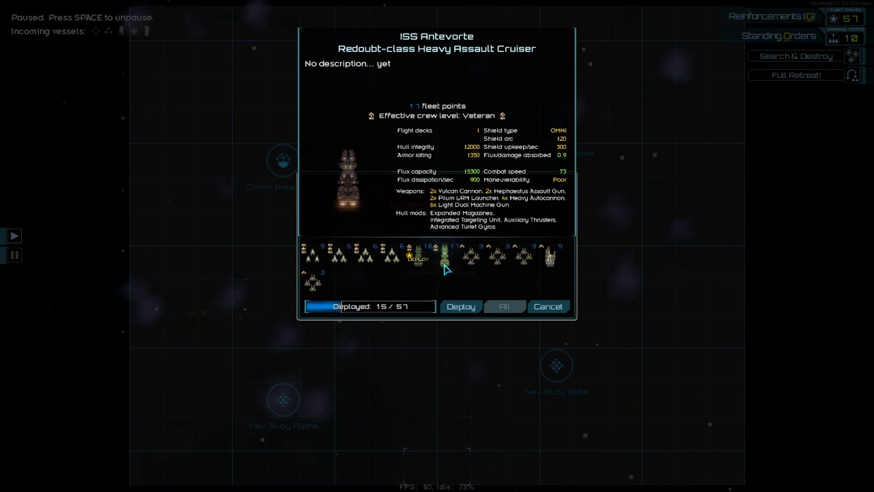
left_click(444, 258)
left_click(552, 267)
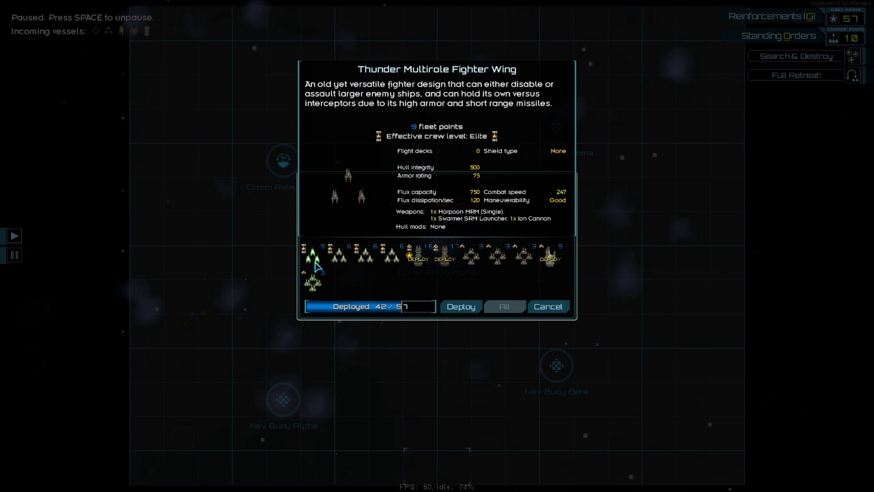
left_click(340, 258)
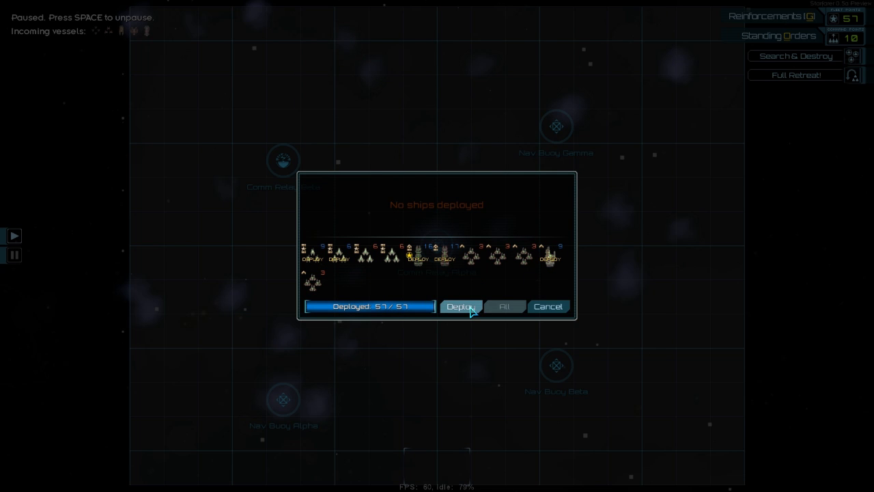
mouse_move(446, 262)
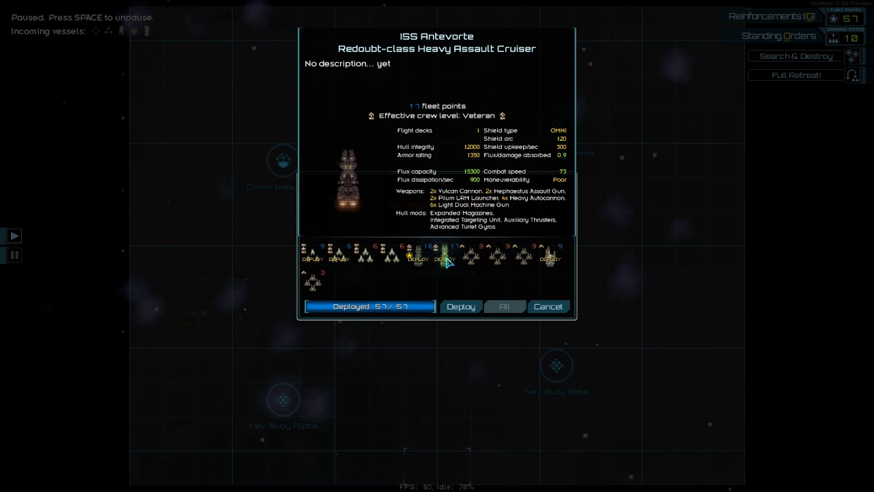
left_click(446, 261)
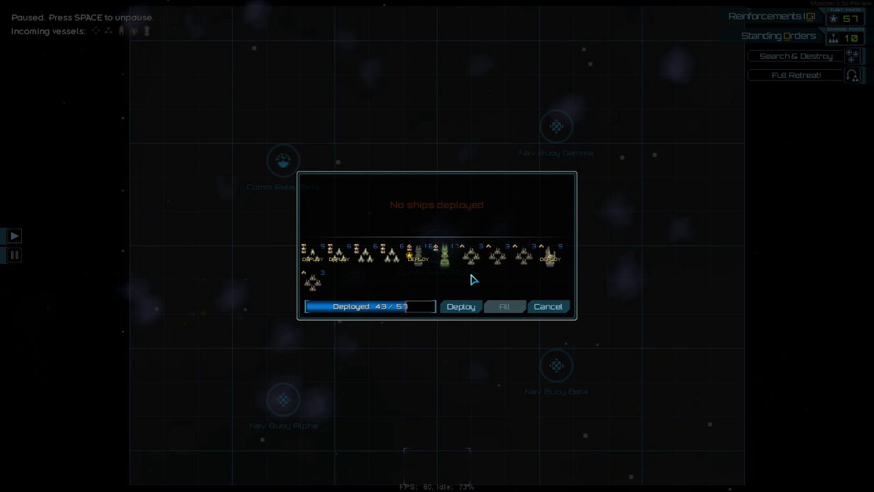
left_click(373, 265)
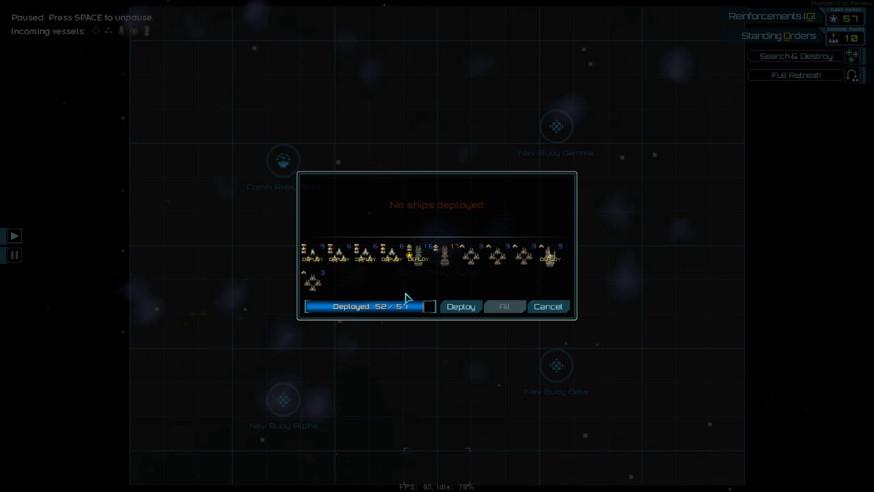
left_click(472, 267)
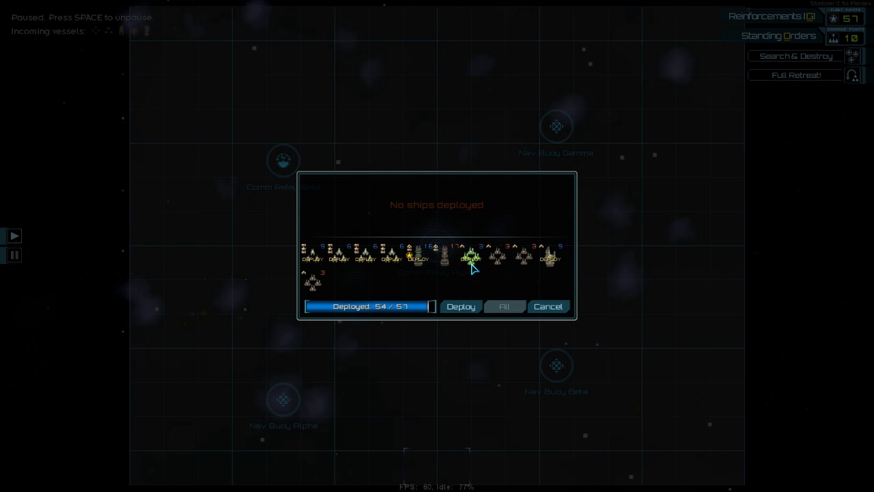
left_click(461, 302)
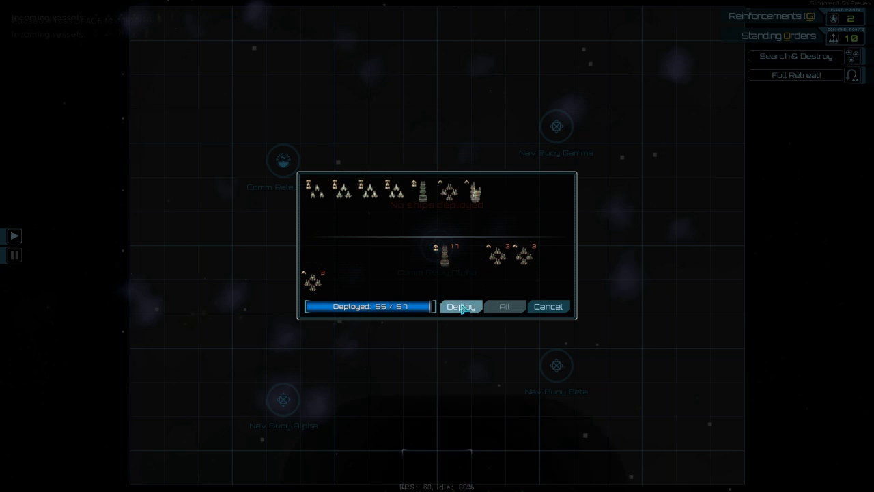
Order an assault on Comm Relay Alpha and the capture of Nav Buoys Alpha and Beta, and return to piloting the flagship.
left_click(435, 246)
key("a")
left_click(284, 400)
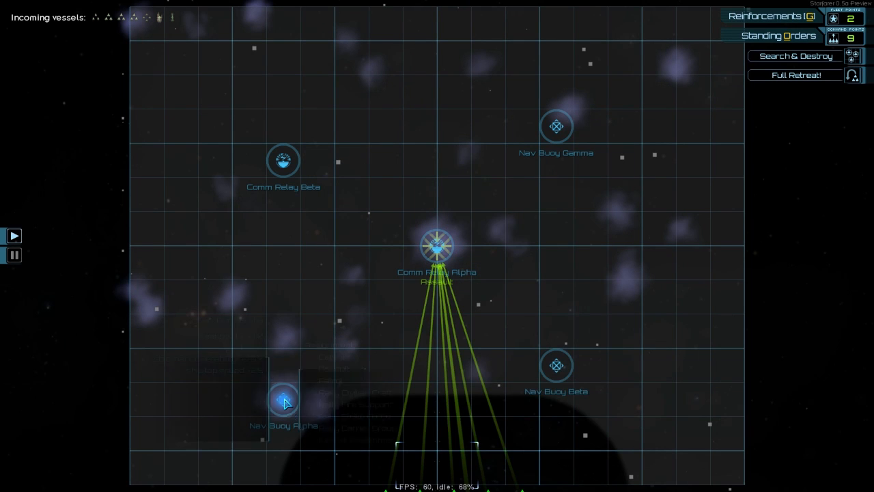
key("c")
left_click(556, 365)
key("c")
key("Tab")
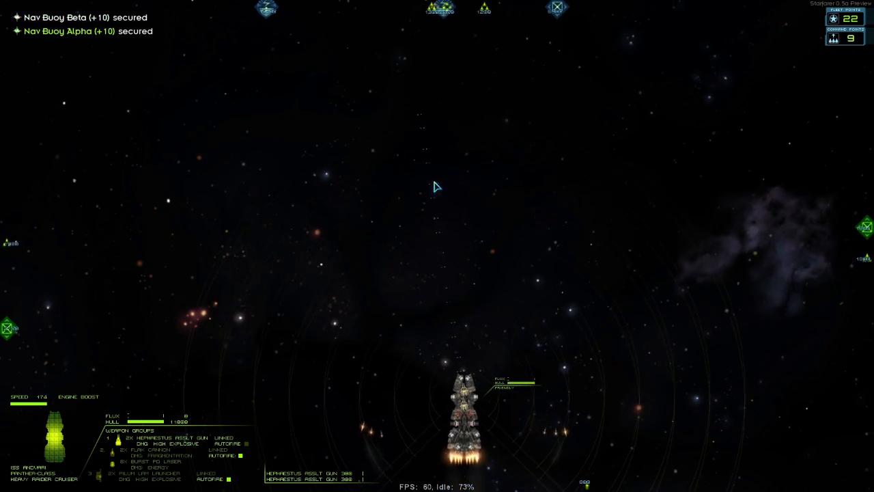
Steer the Panther to port toward the nearest pirate ship and fire the Hephaestus Assault Guns at it.
scroll(441, 294, "up", 3)
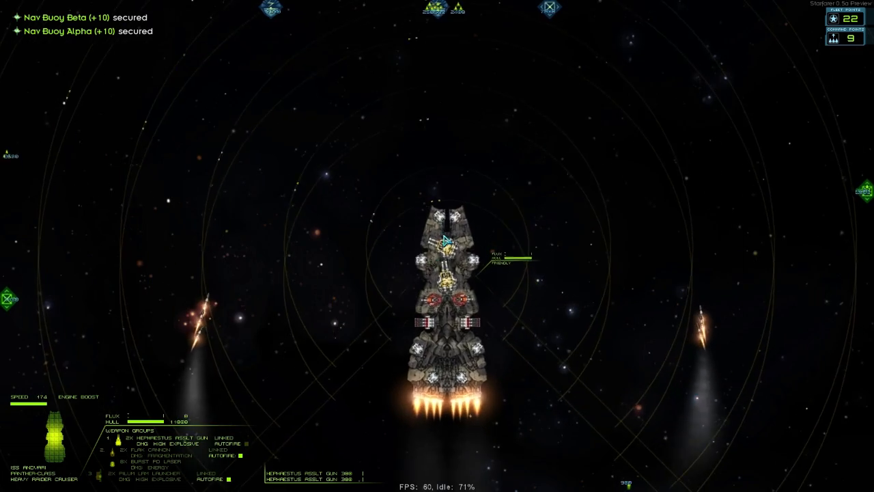
scroll(443, 236, "down", 3)
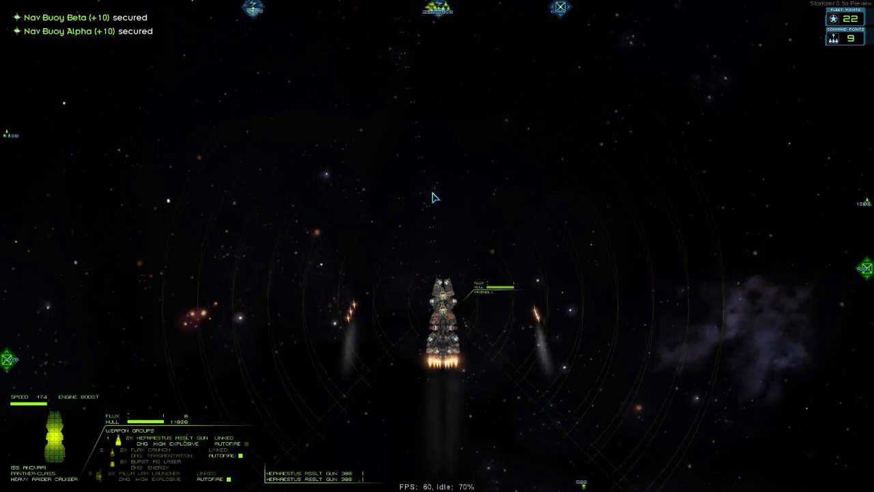
scroll(437, 212, "up", 3)
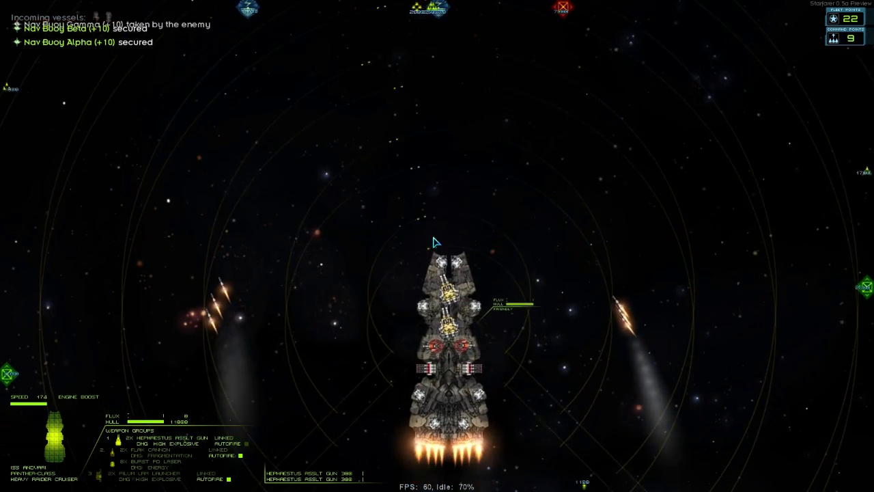
scroll(433, 242, "down", 4)
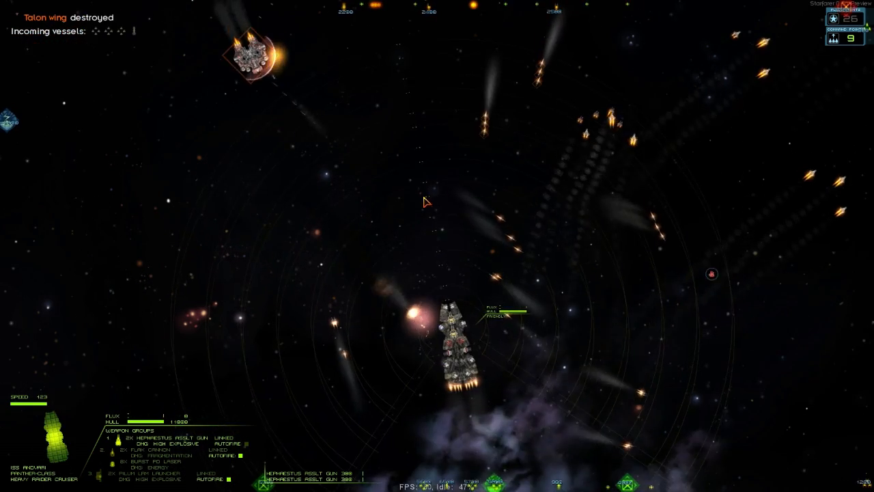
key("a")
left_click(370, 211)
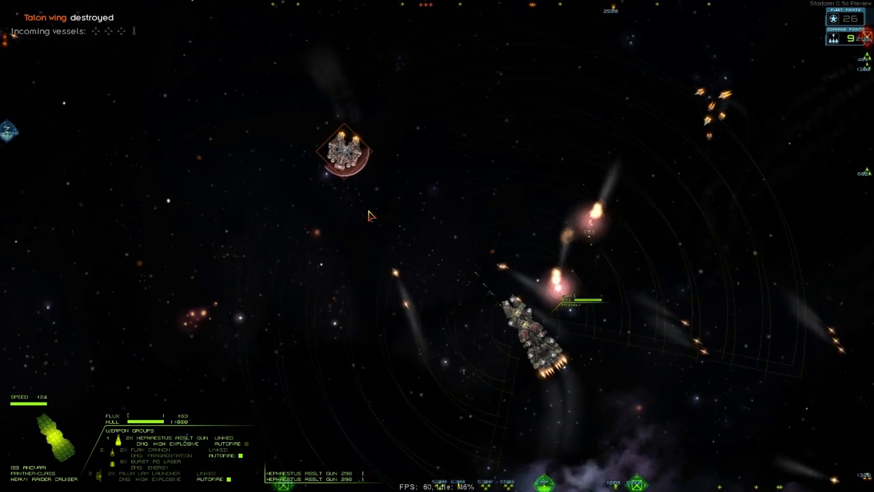
mouse_move(370, 212)
left_mouse_down()
mouse_move(364, 237)
mouse_move(433, 286)
mouse_move(480, 285)
mouse_move(496, 264)
mouse_move(496, 243)
mouse_move(503, 246)
mouse_move(503, 235)
mouse_move(399, 219)
left_mouse_up()
Bring the Panther around and fire its Hephaestus Assault Guns at the pirate Buffalo Mk.II.
key("a")
key("w")
key("a")
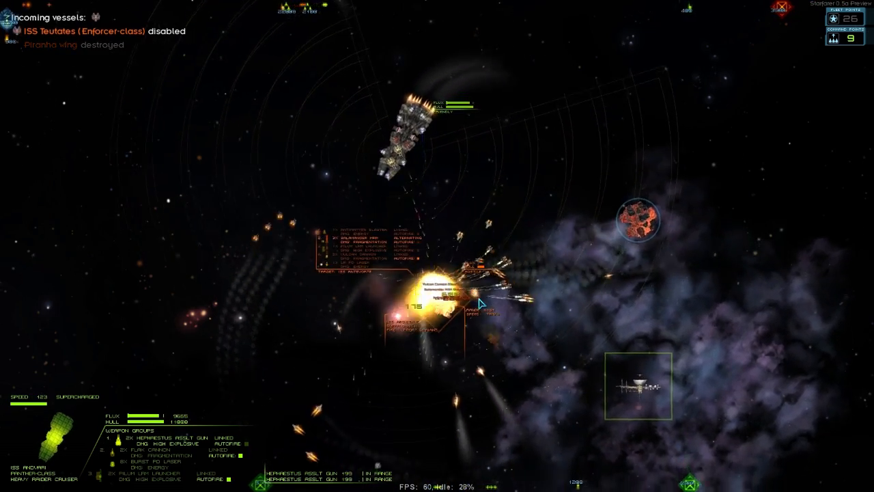
left_click_drag(479, 304, 412, 255)
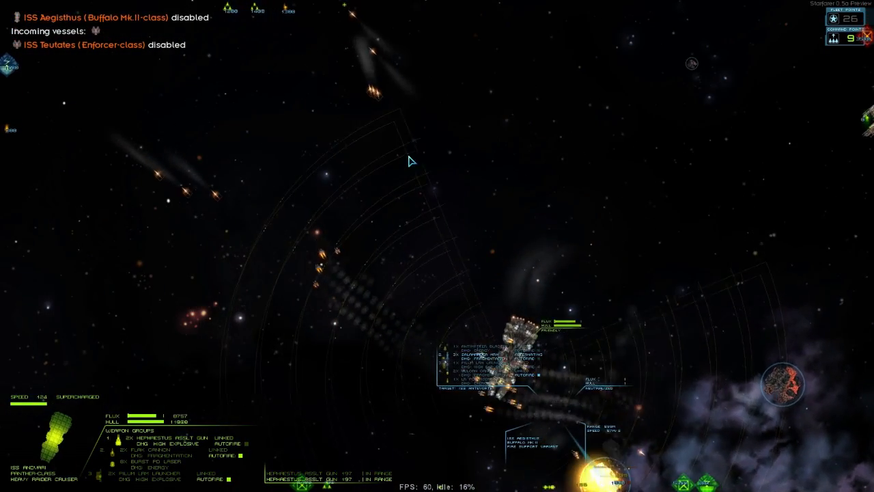
Check the fleet's positions on the command map and turn the Panther to starboard.
key("Tab")
key("Tab")
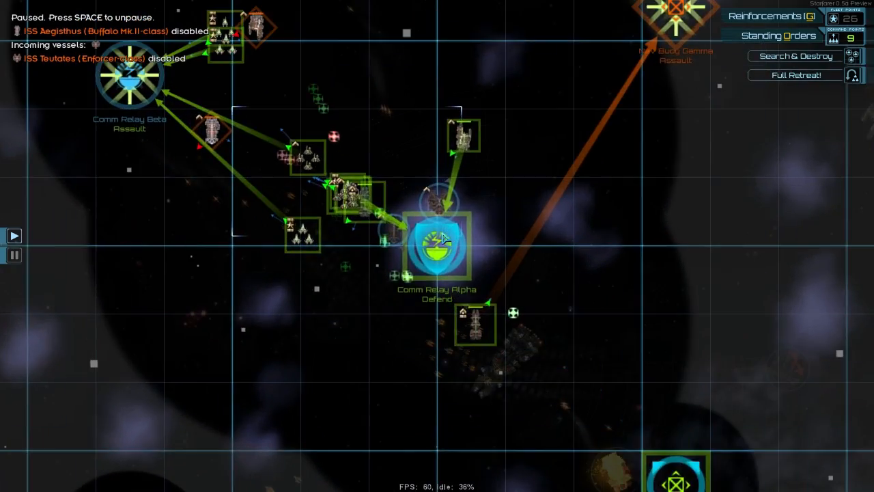
key("d")
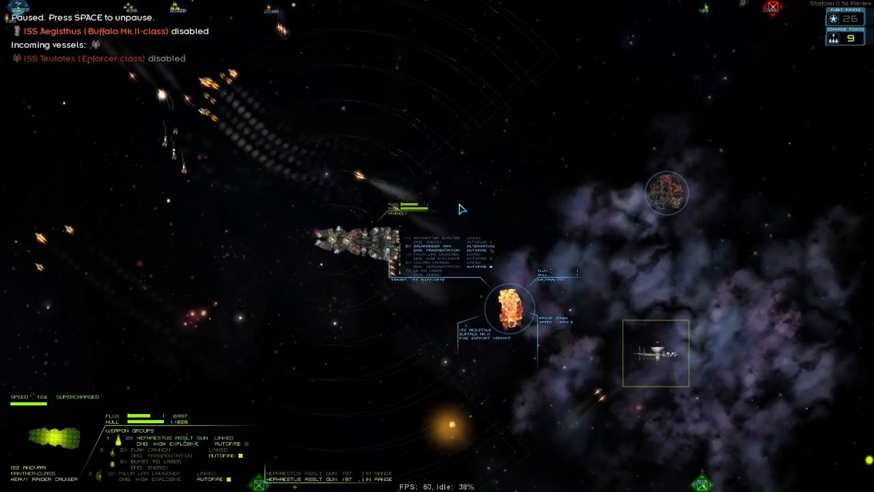
key("d")
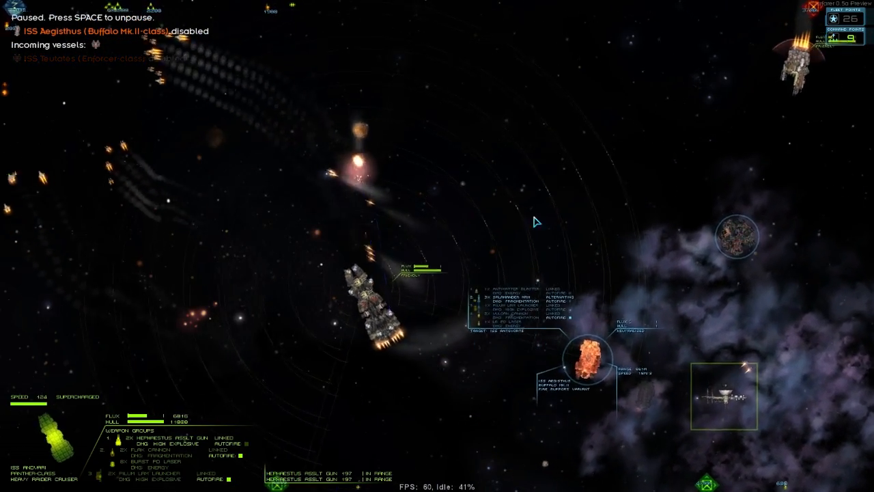
key("d")
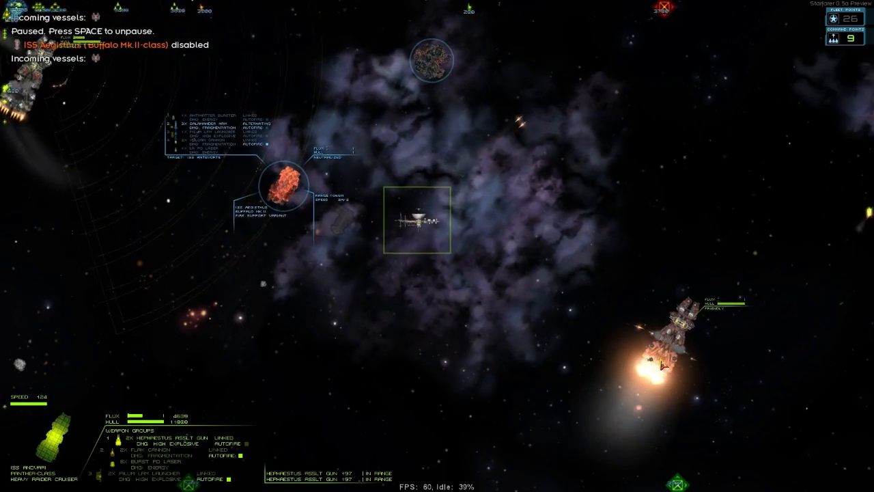
Fly the Panther forward from the wrecked Buffalo Mk.II, unpause the battle and swing the ship to port.
key("w")
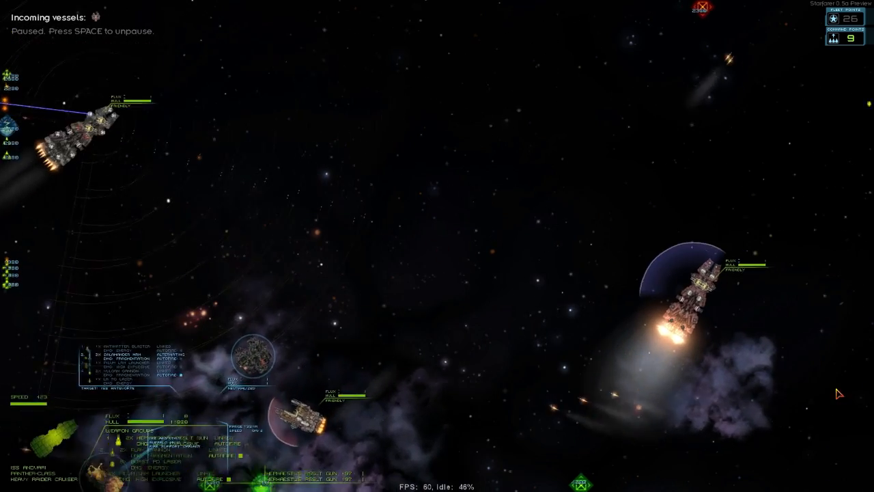
key("space")
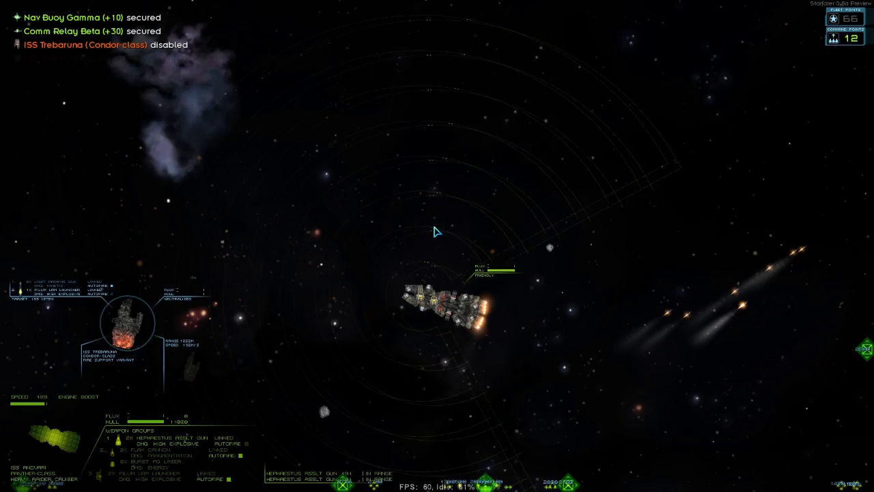
key("a")
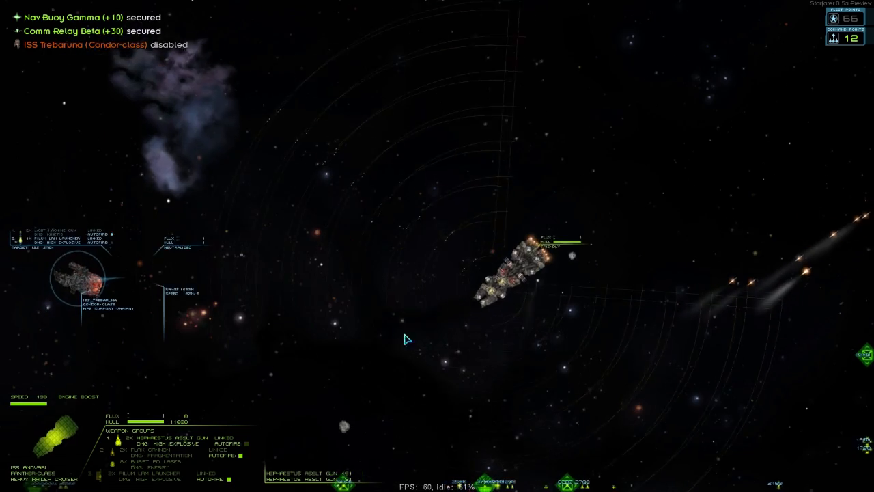
key("a")
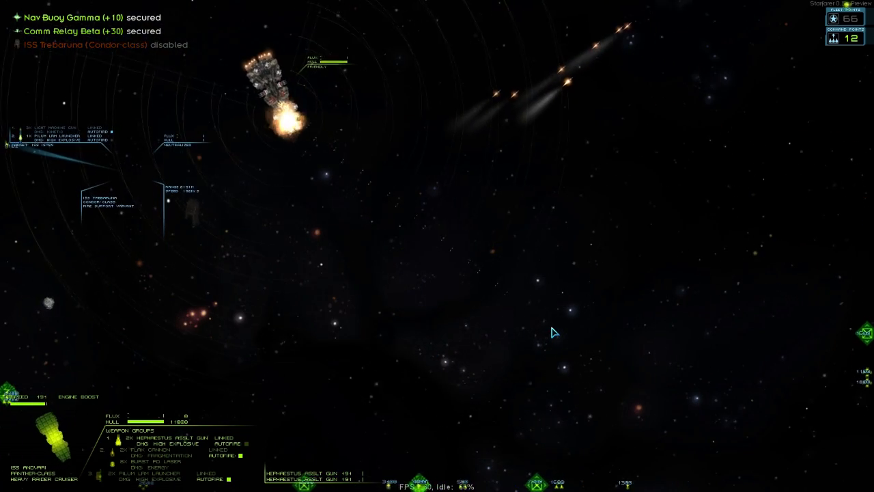
Review the objectives and remaining ships on the command map, and return to the Panther to steer it to starboard.
key("Tab")
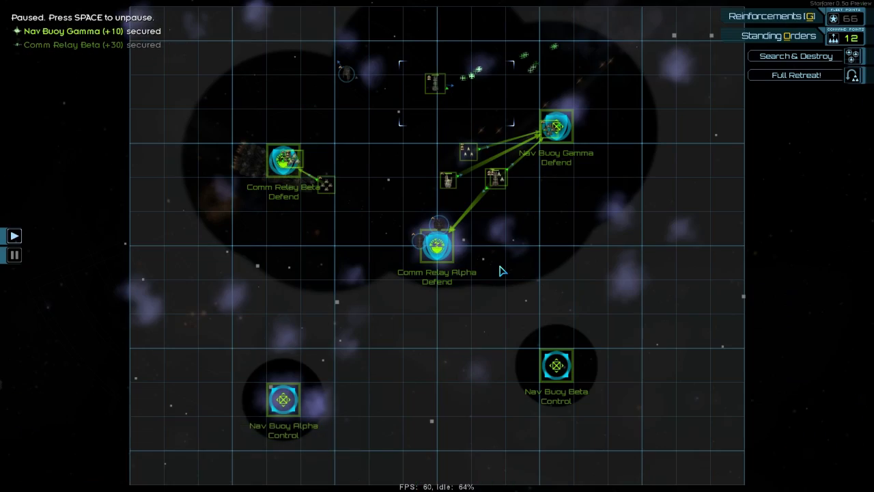
key("Tab")
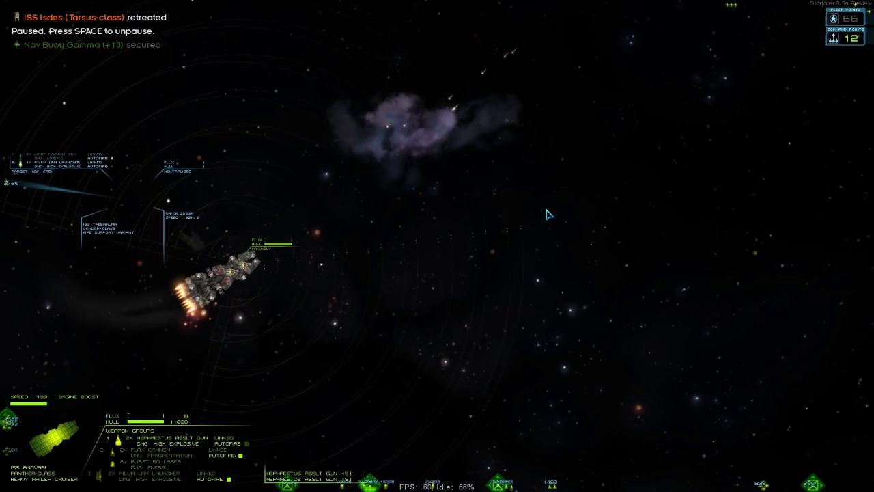
key("d")
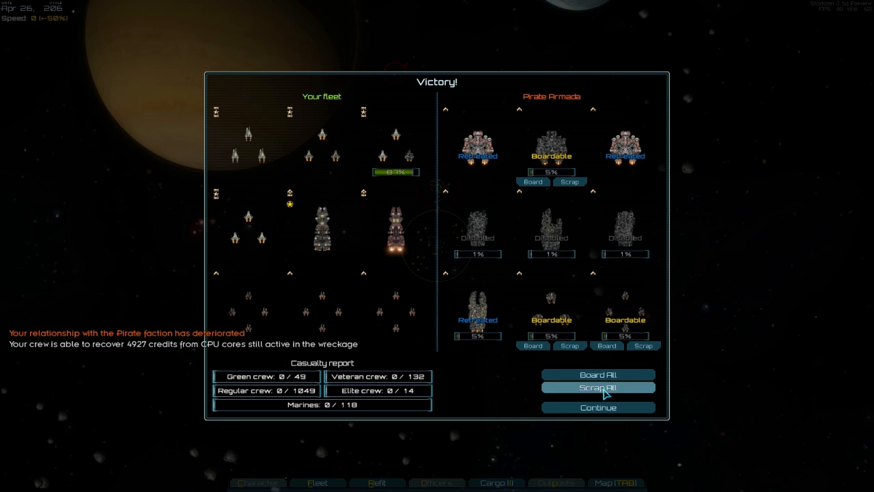
Scrap all the boardable pirate ships and continue to the salvaged items.
left_click(604, 389)
left_click(613, 408)
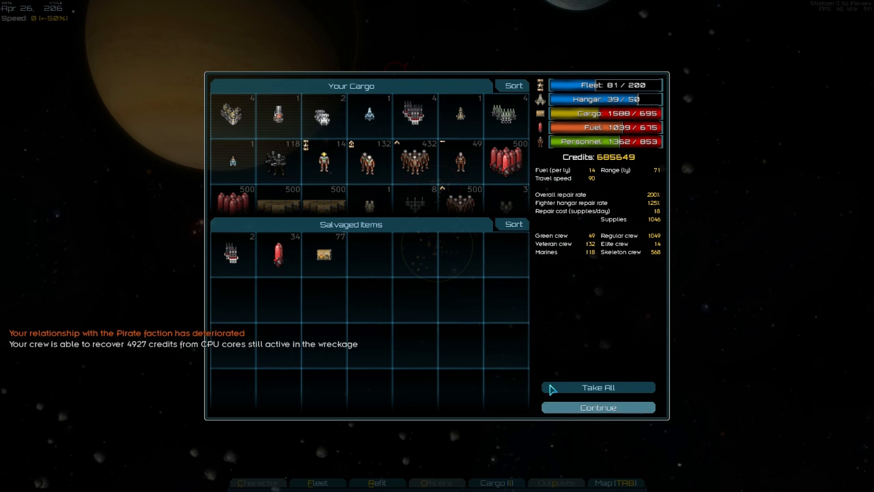